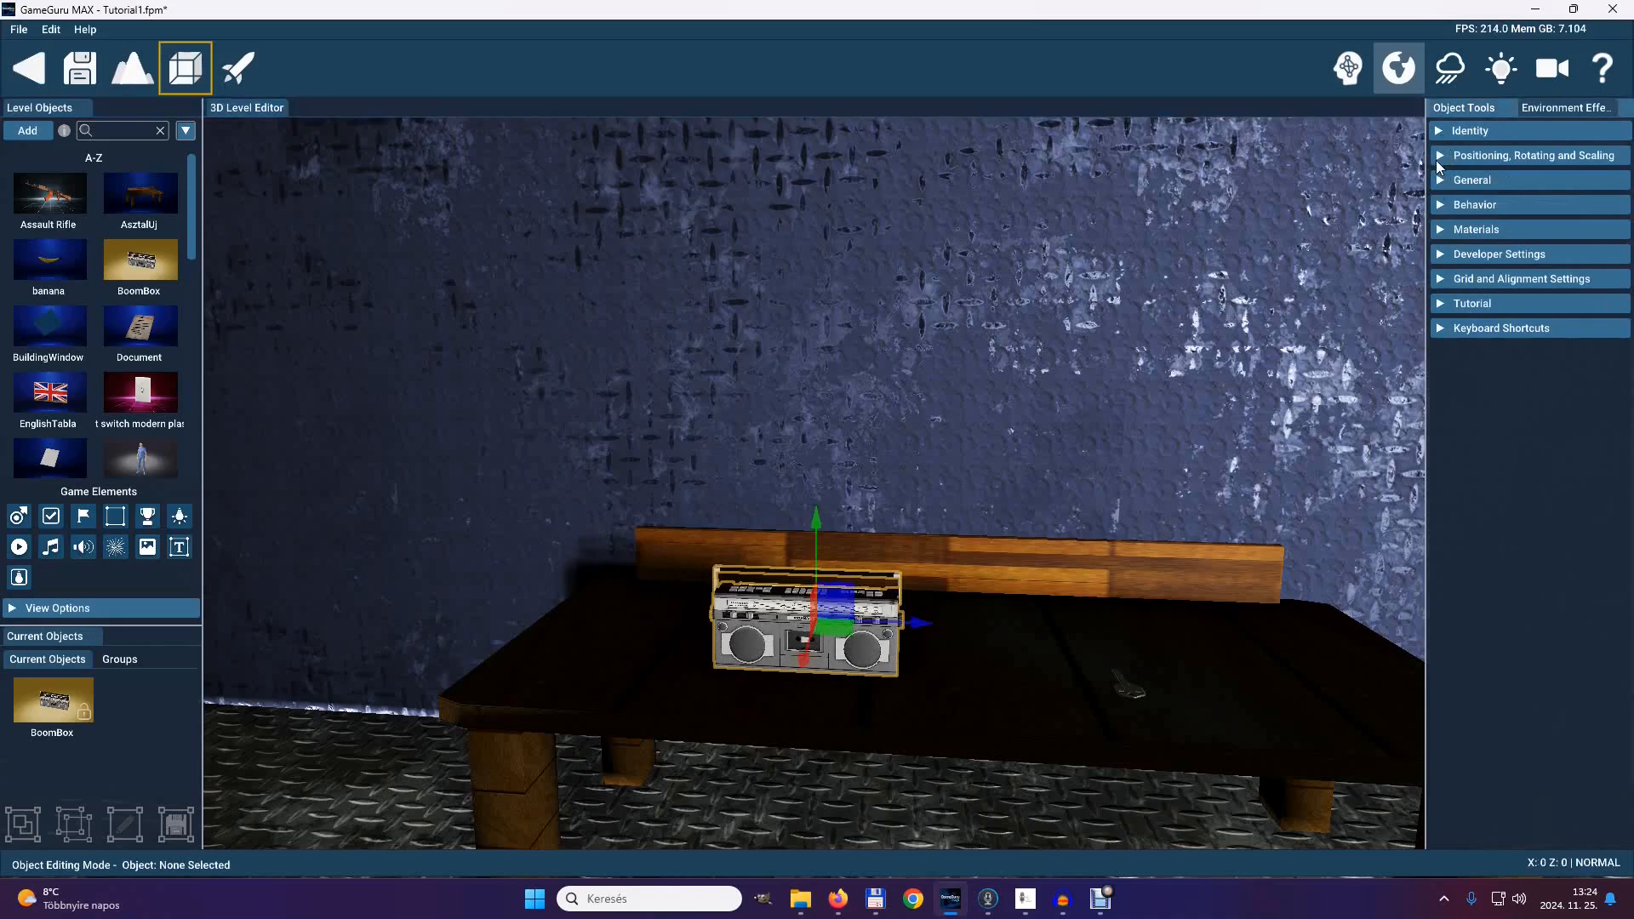
# - Set the BoomBox's static mode to Physics on
pyautogui.click(1437, 160)
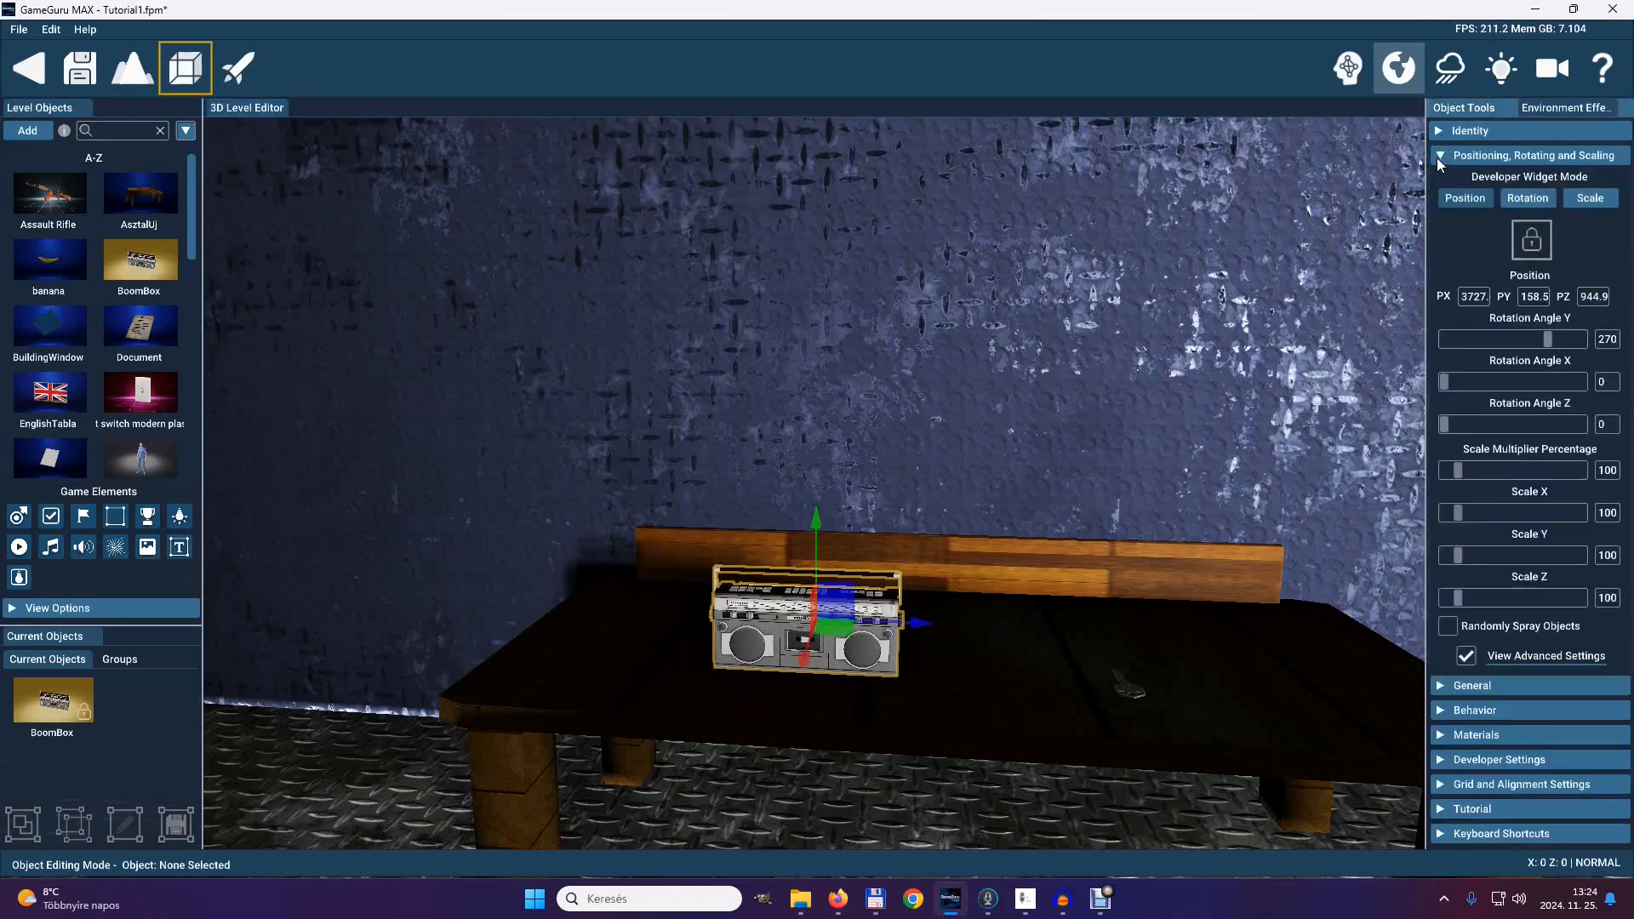
pyautogui.click(1437, 161)
pyautogui.click(1438, 181)
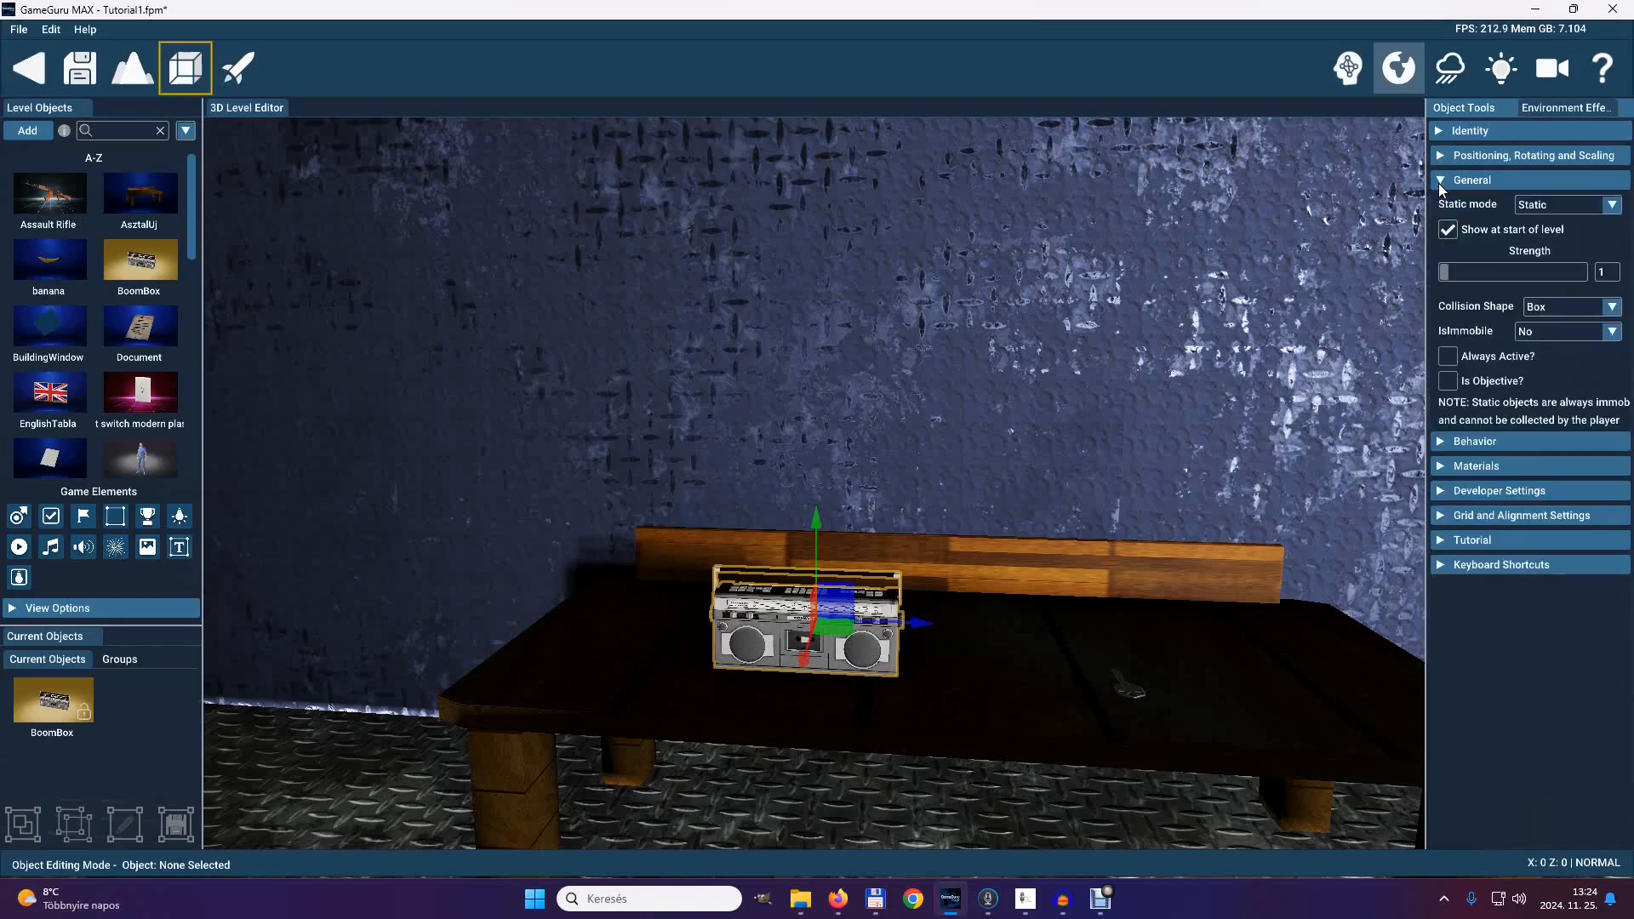
pyautogui.click(1590, 206)
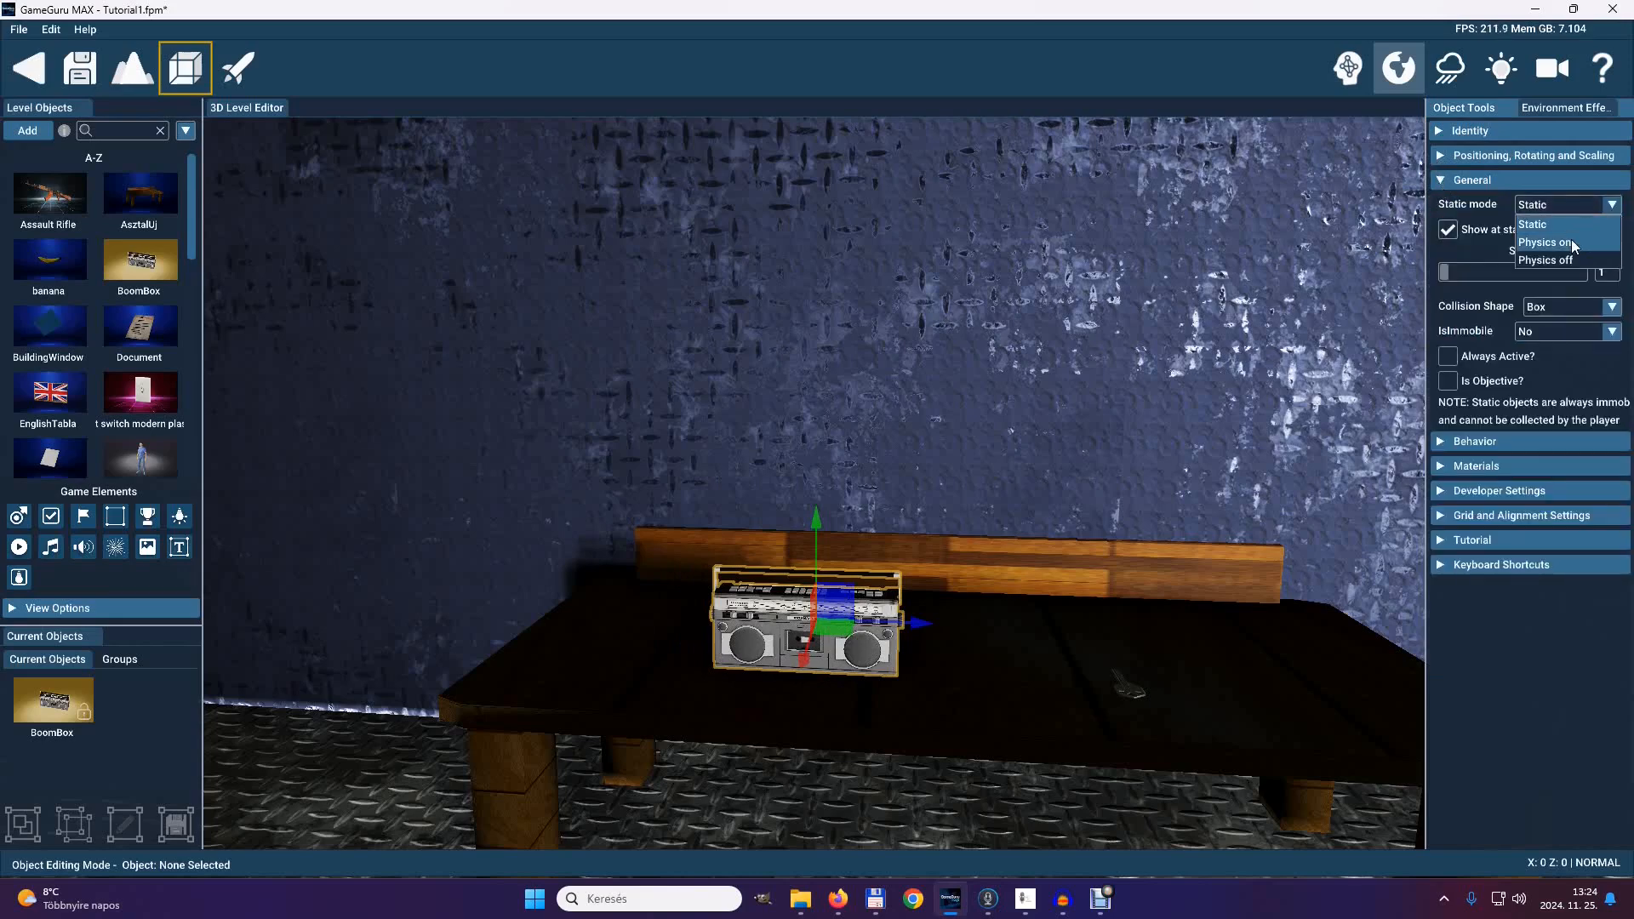
pyautogui.click(1571, 241)
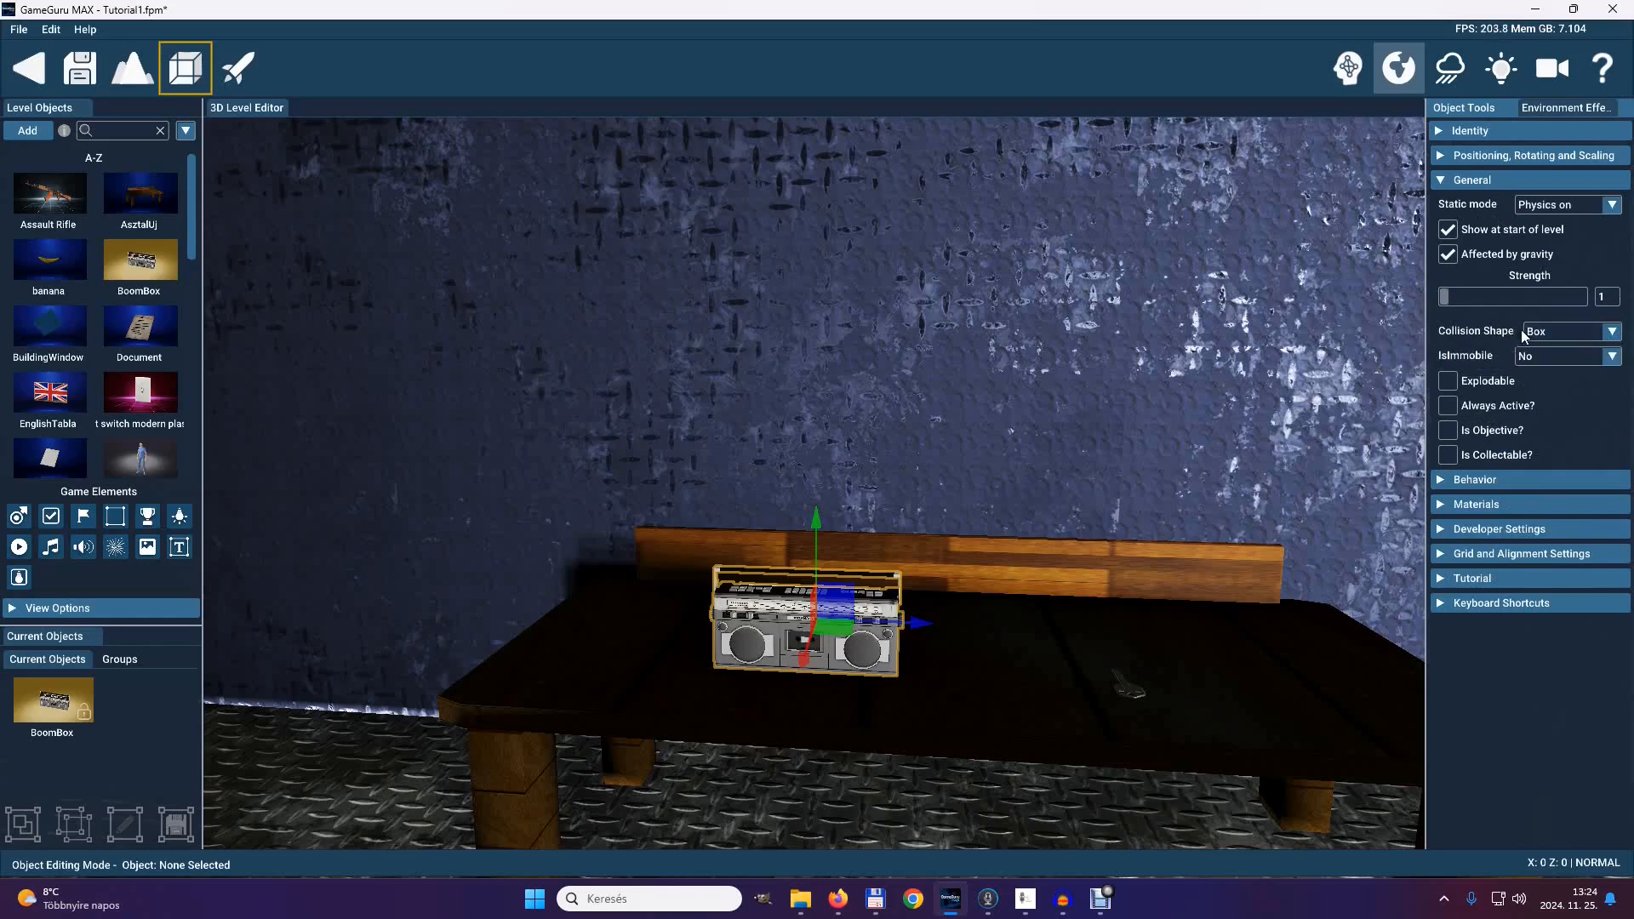
# - Assign the Task Object behavior from the Puzzle category to the BoomBox
pyautogui.click(1442, 181)
pyautogui.click(1446, 205)
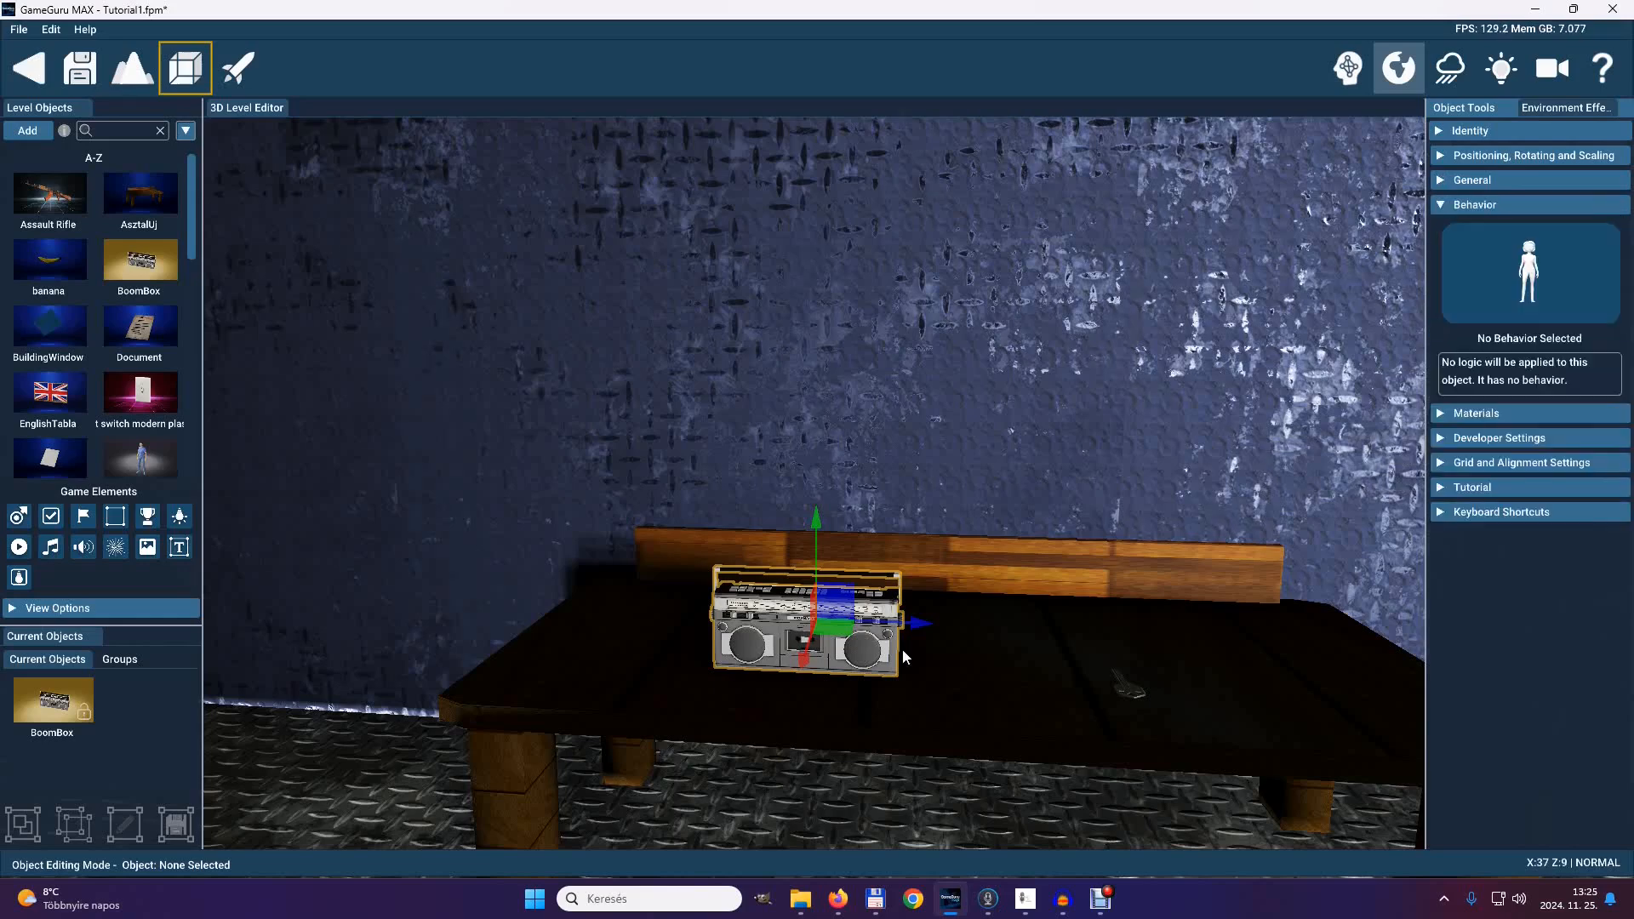
pyautogui.click(1481, 308)
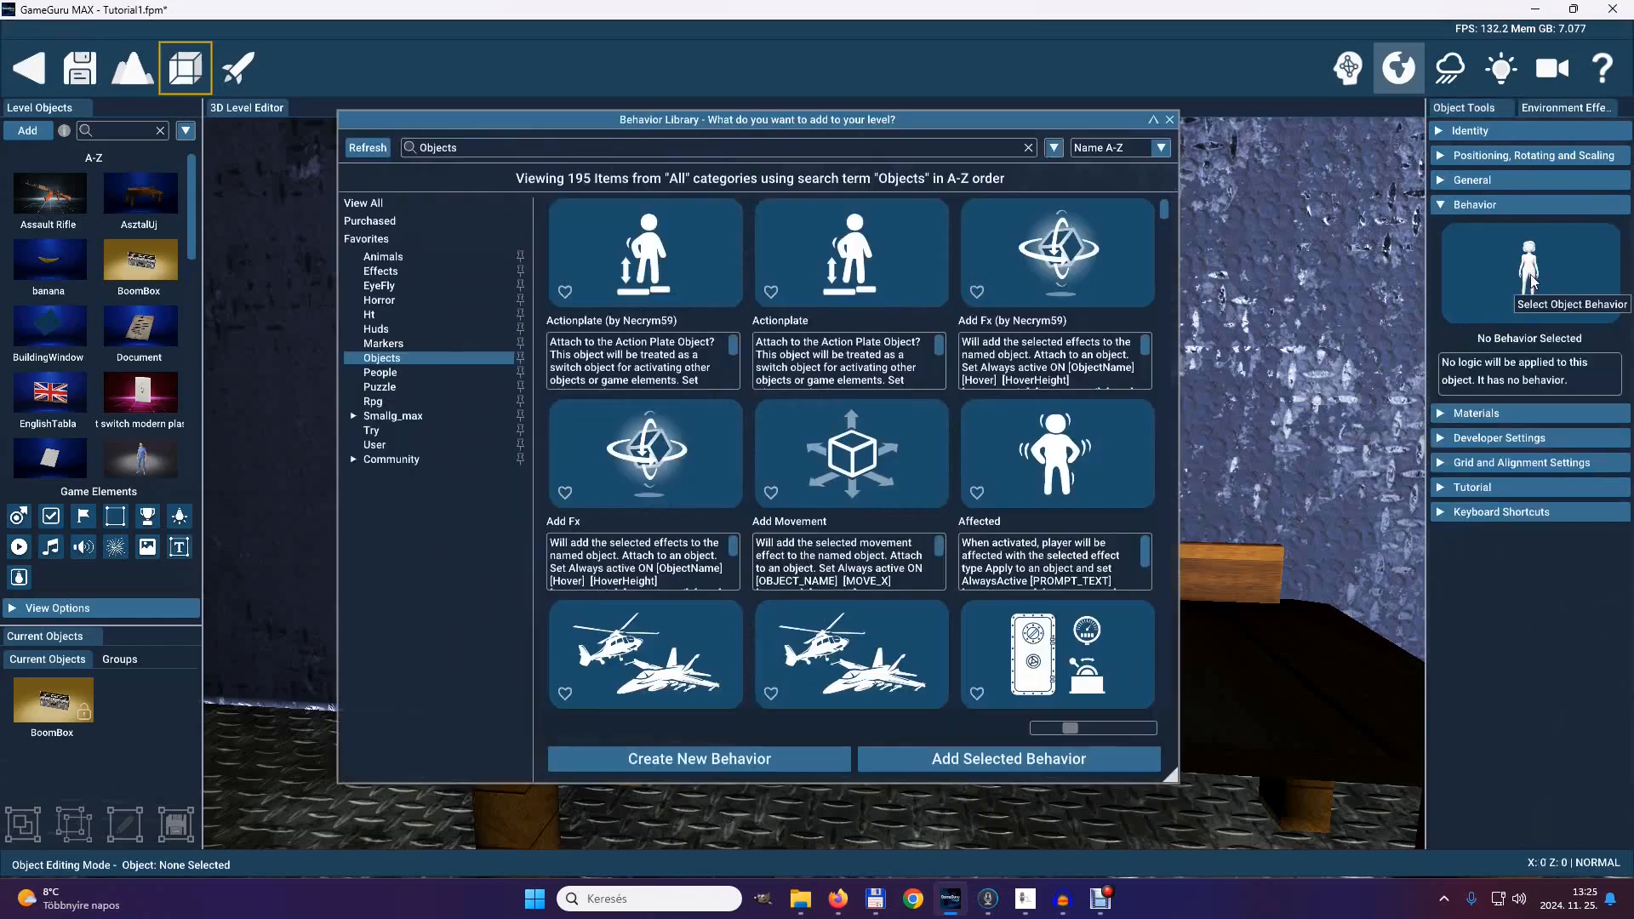
pyautogui.click(379, 387)
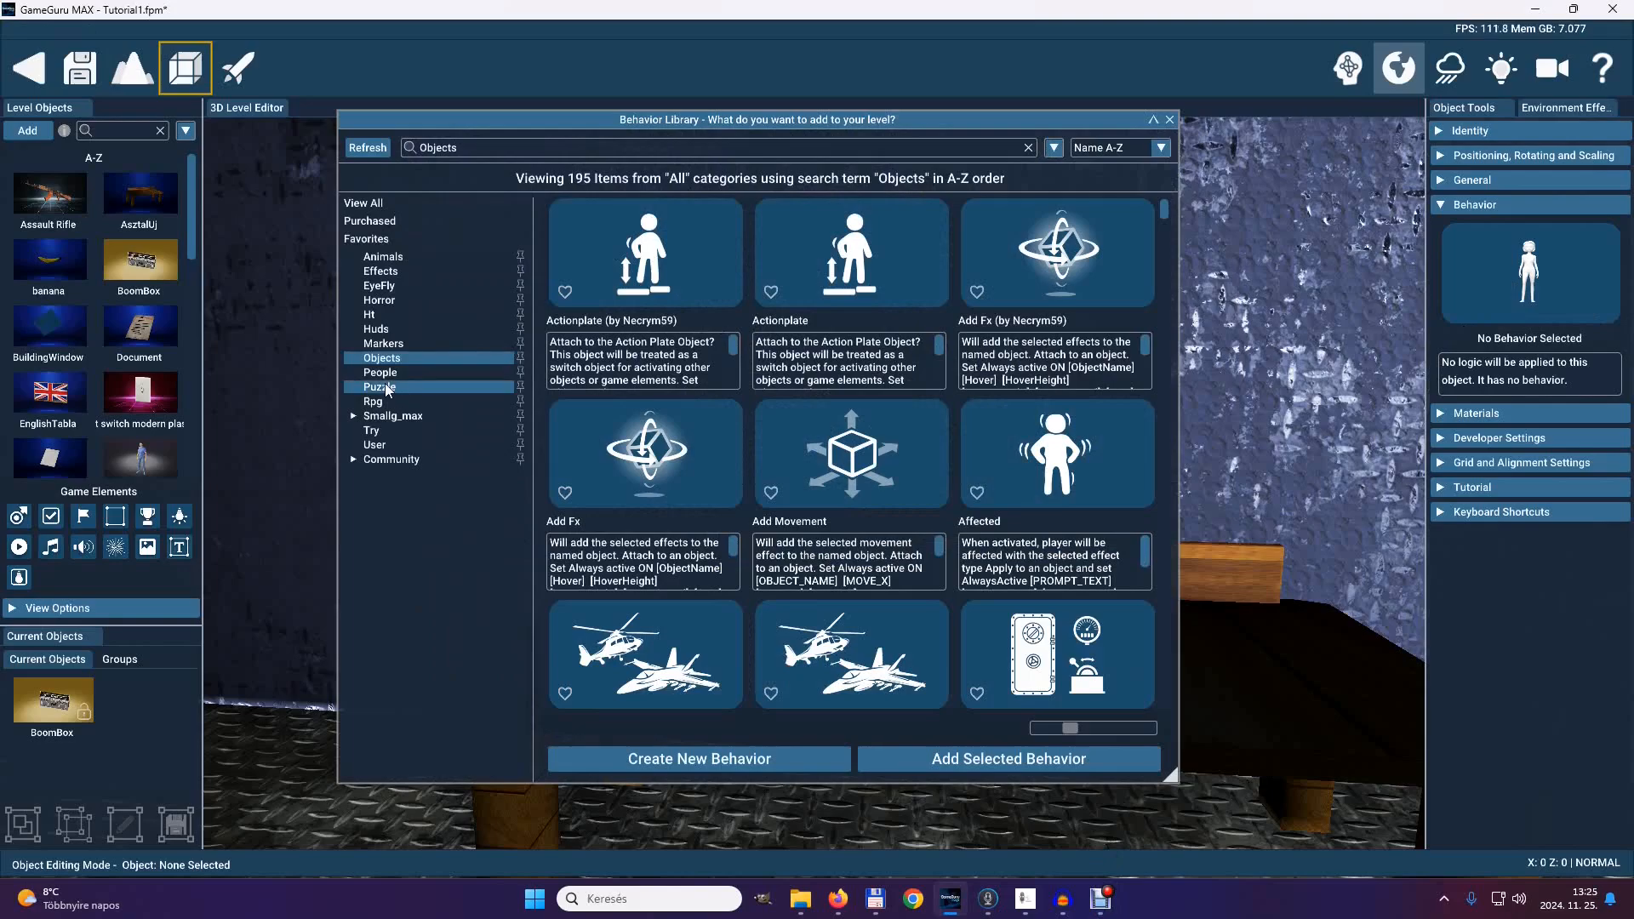
pyautogui.moveTo(1166, 220); pyautogui.dragTo(1164, 595)
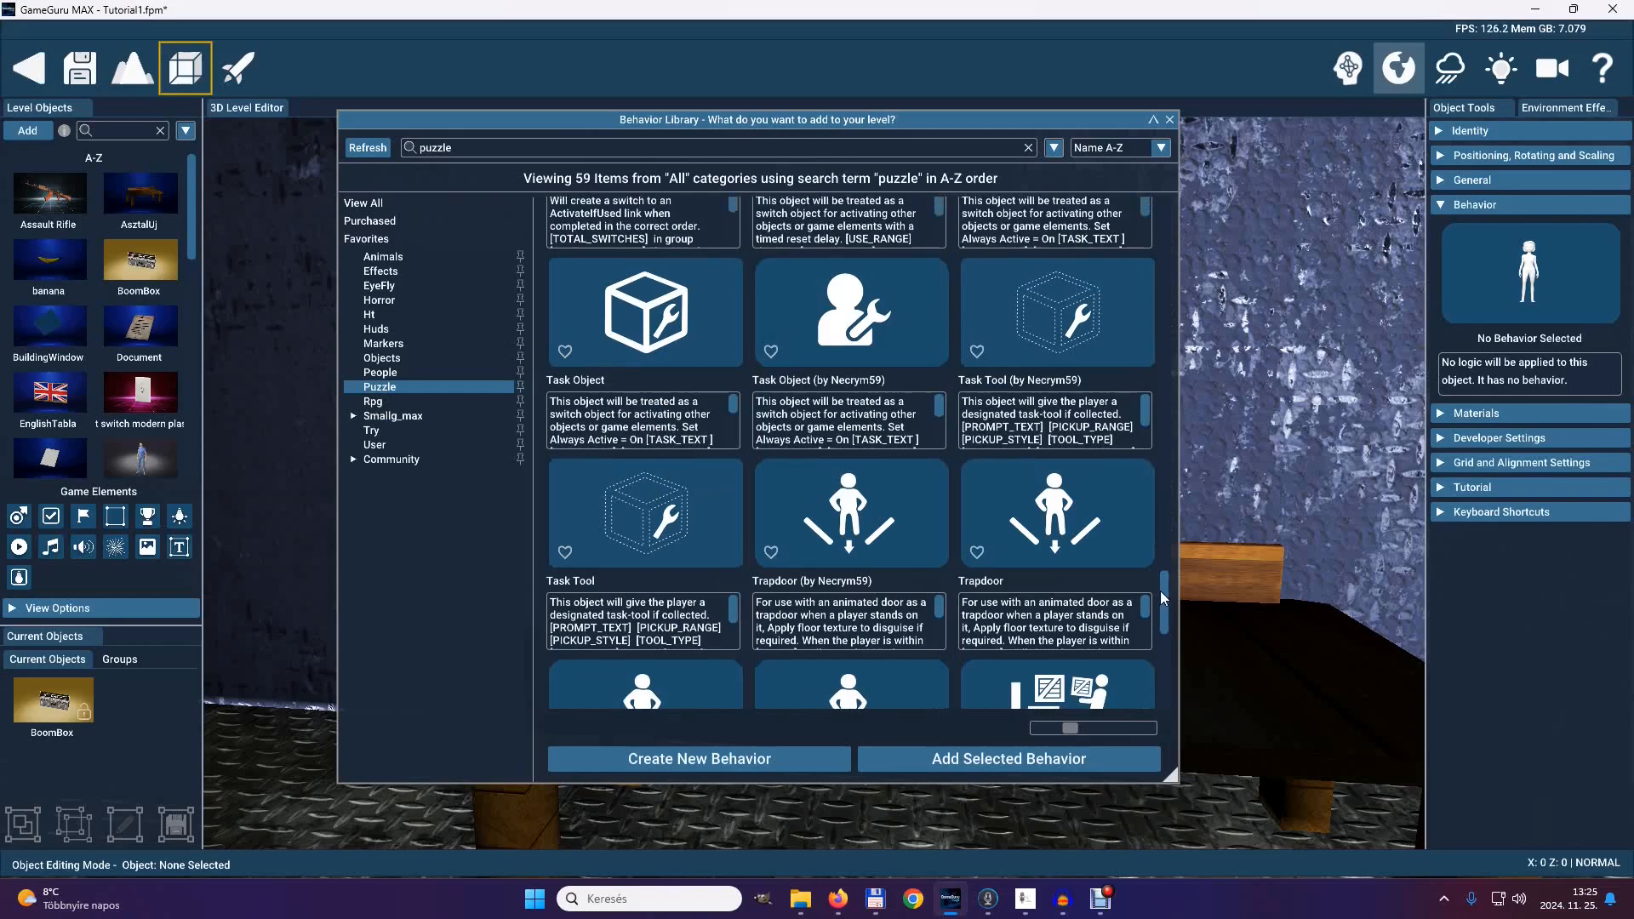
pyautogui.click(628, 313)
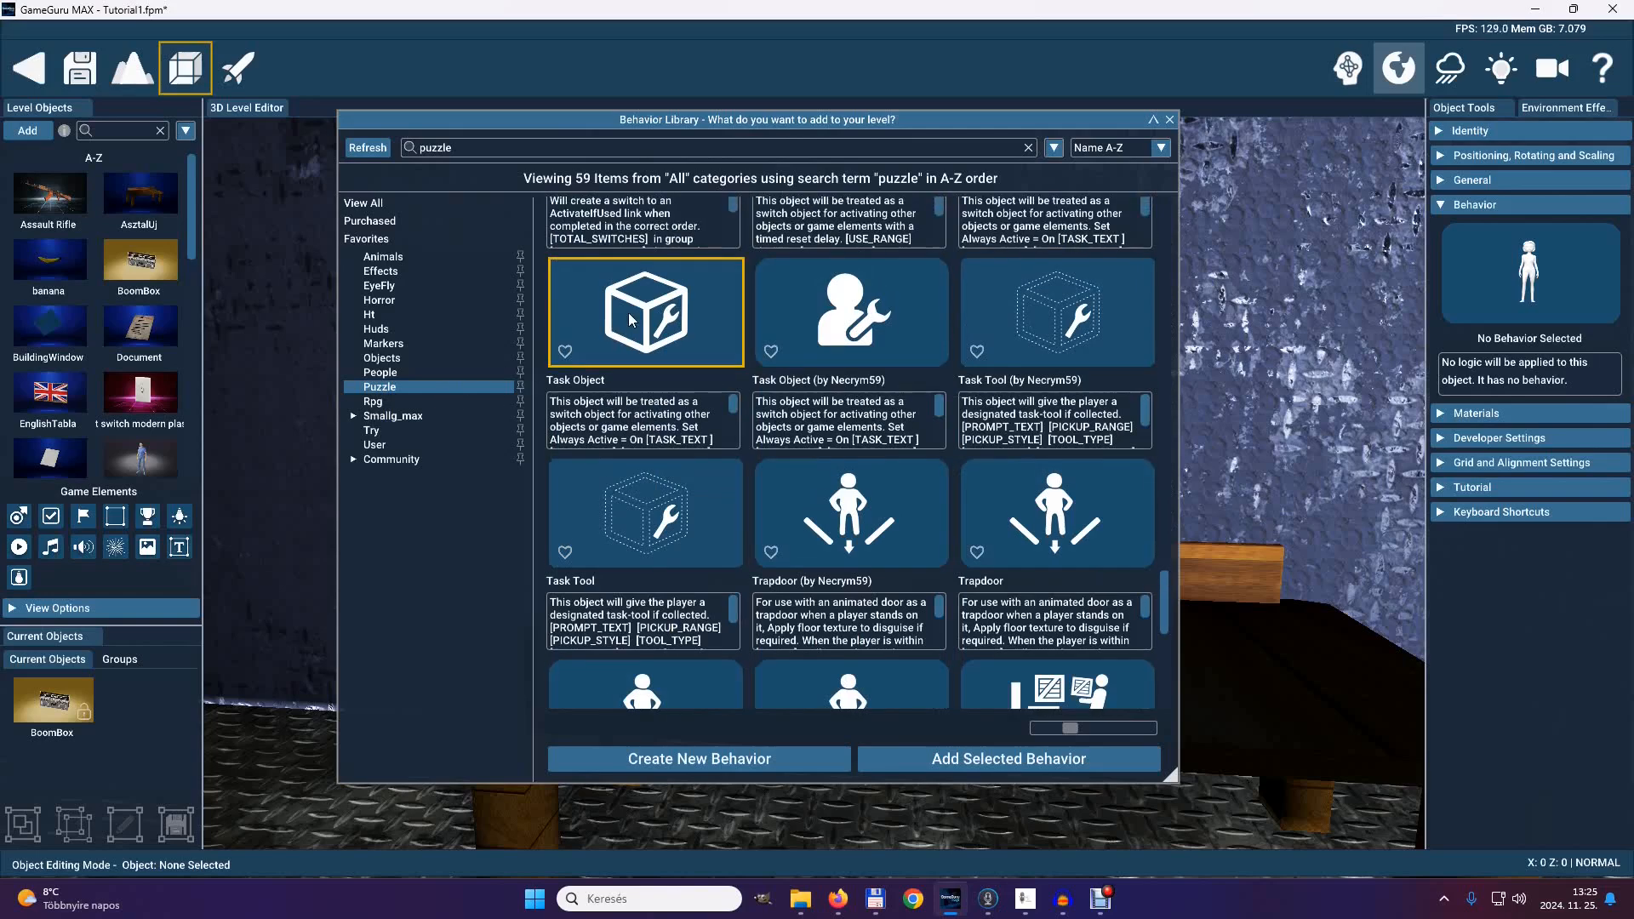
pyautogui.click(1042, 757)
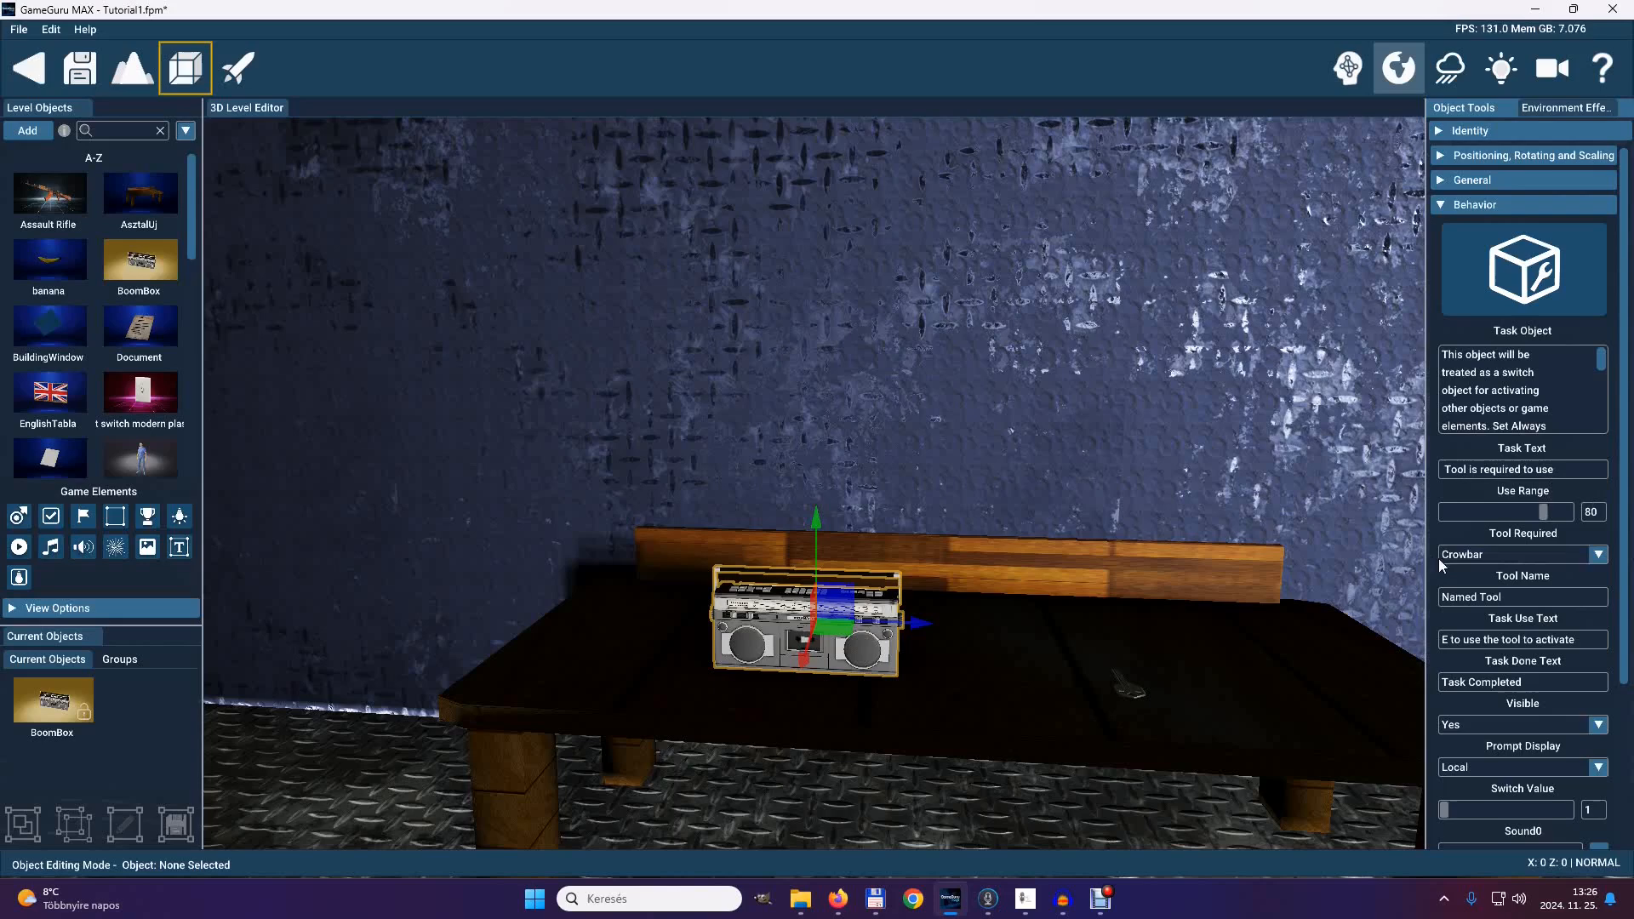
# - Set the BoomBox's required tool to Named Tool and its tool name to Akkumulator
pyautogui.click(1599, 556)
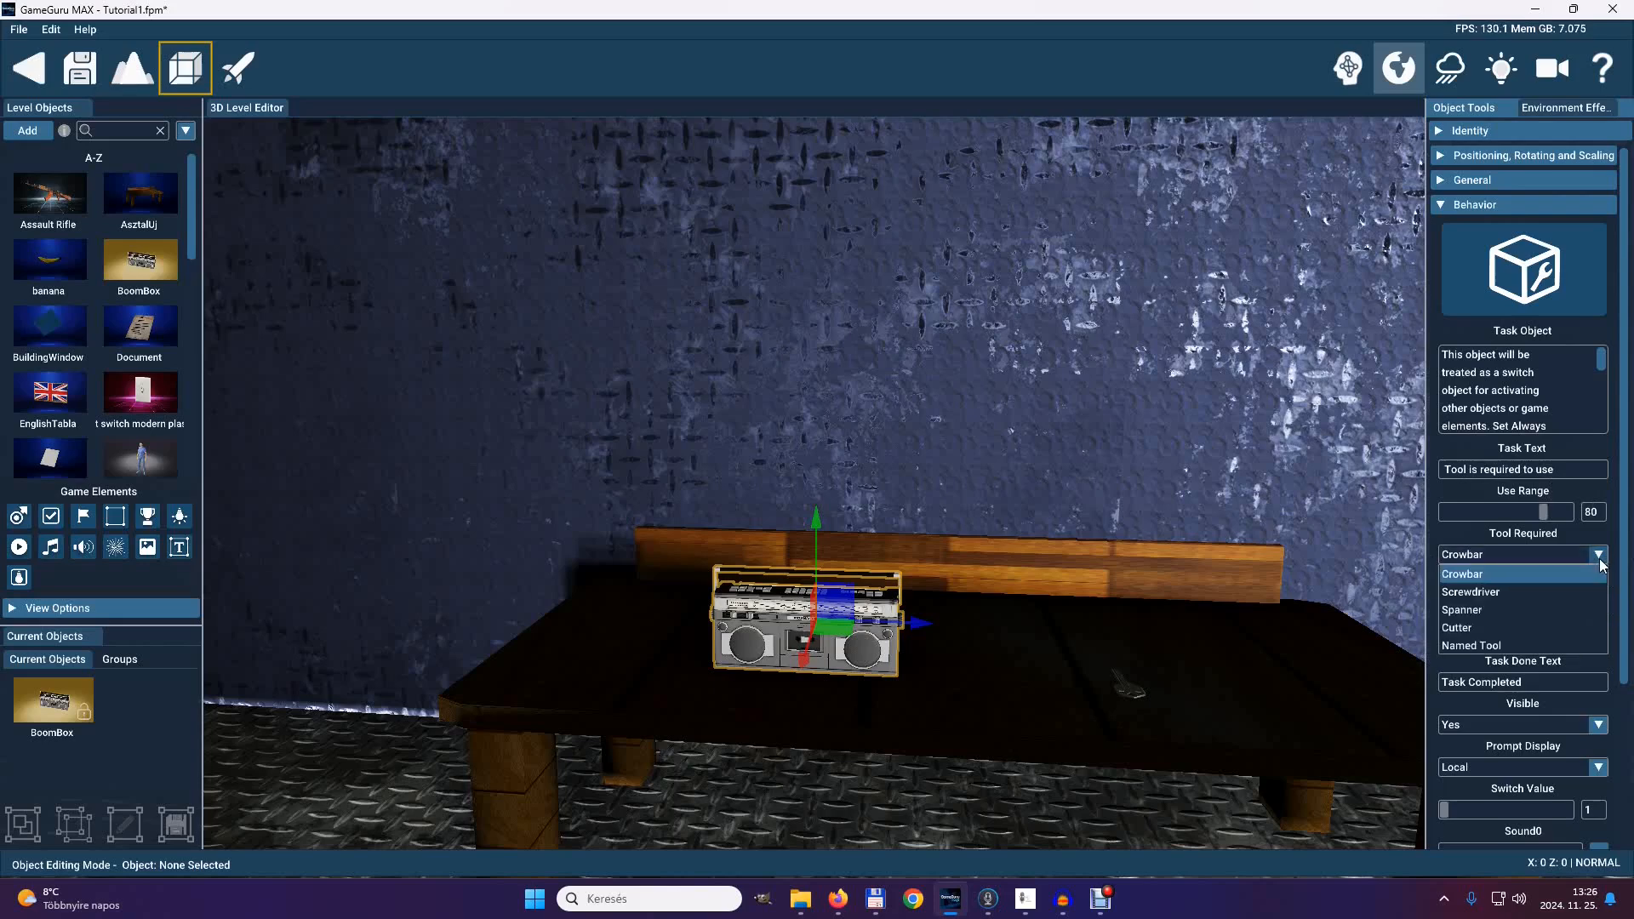
pyautogui.click(1513, 646)
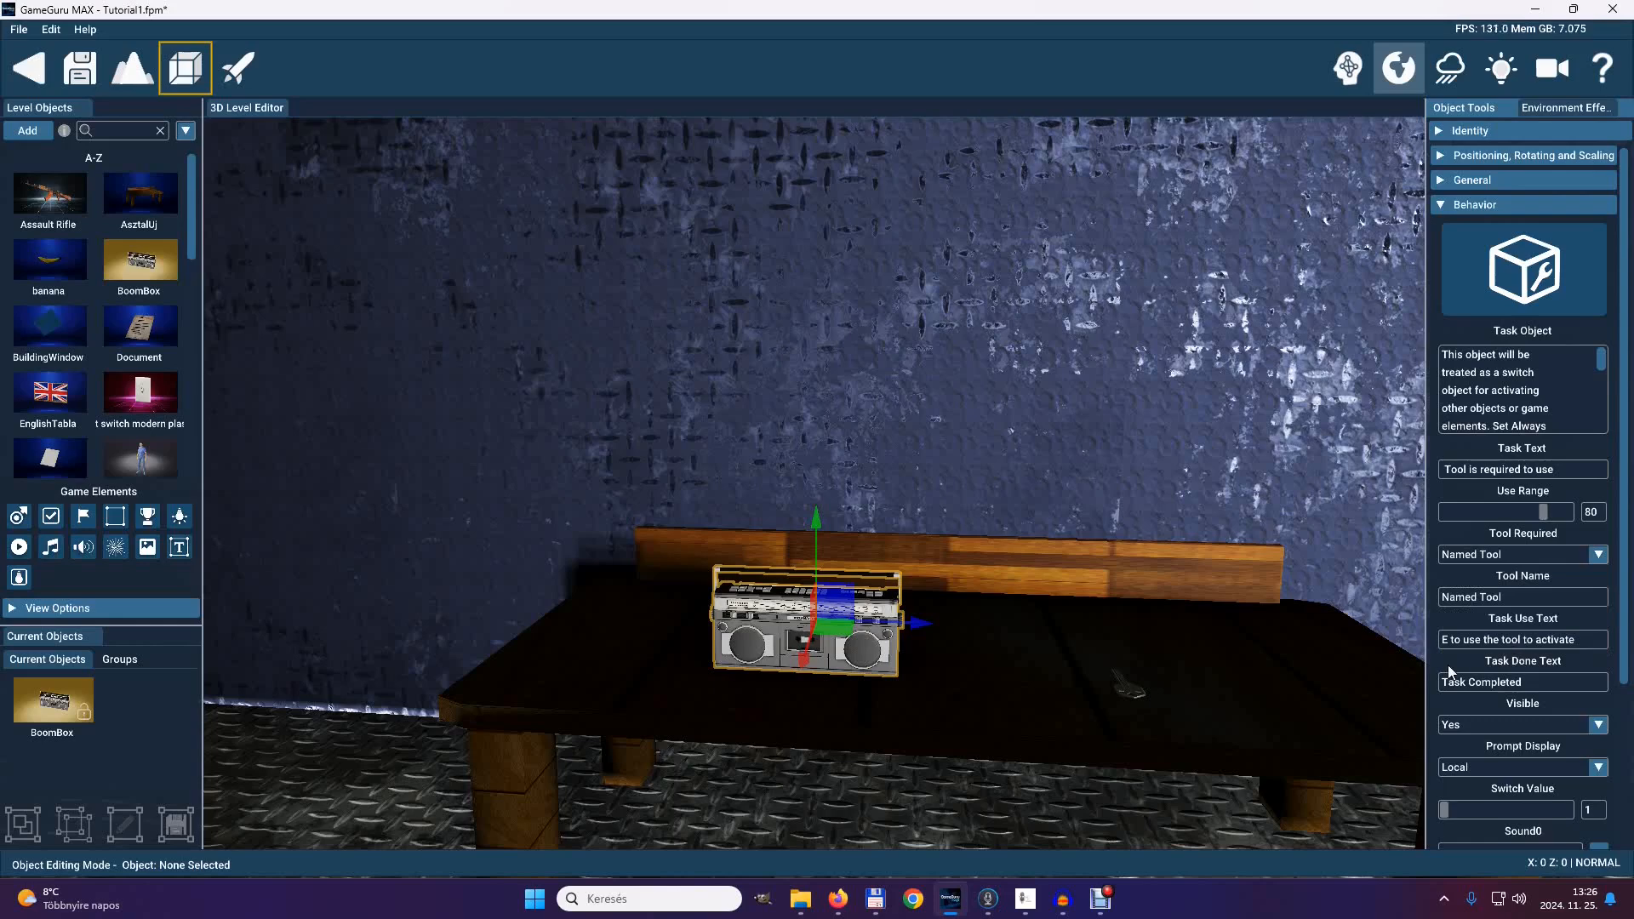
pyautogui.moveTo(1504, 597); pyautogui.dragTo(1427, 601)
pyautogui.write('Akkumulator')
# - Assign the user sound 539_full_powerful-enforcer_0141_preview as the BoomBox's Sound0
pyautogui.moveTo(1626, 388); pyautogui.dragTo(1626, 524)
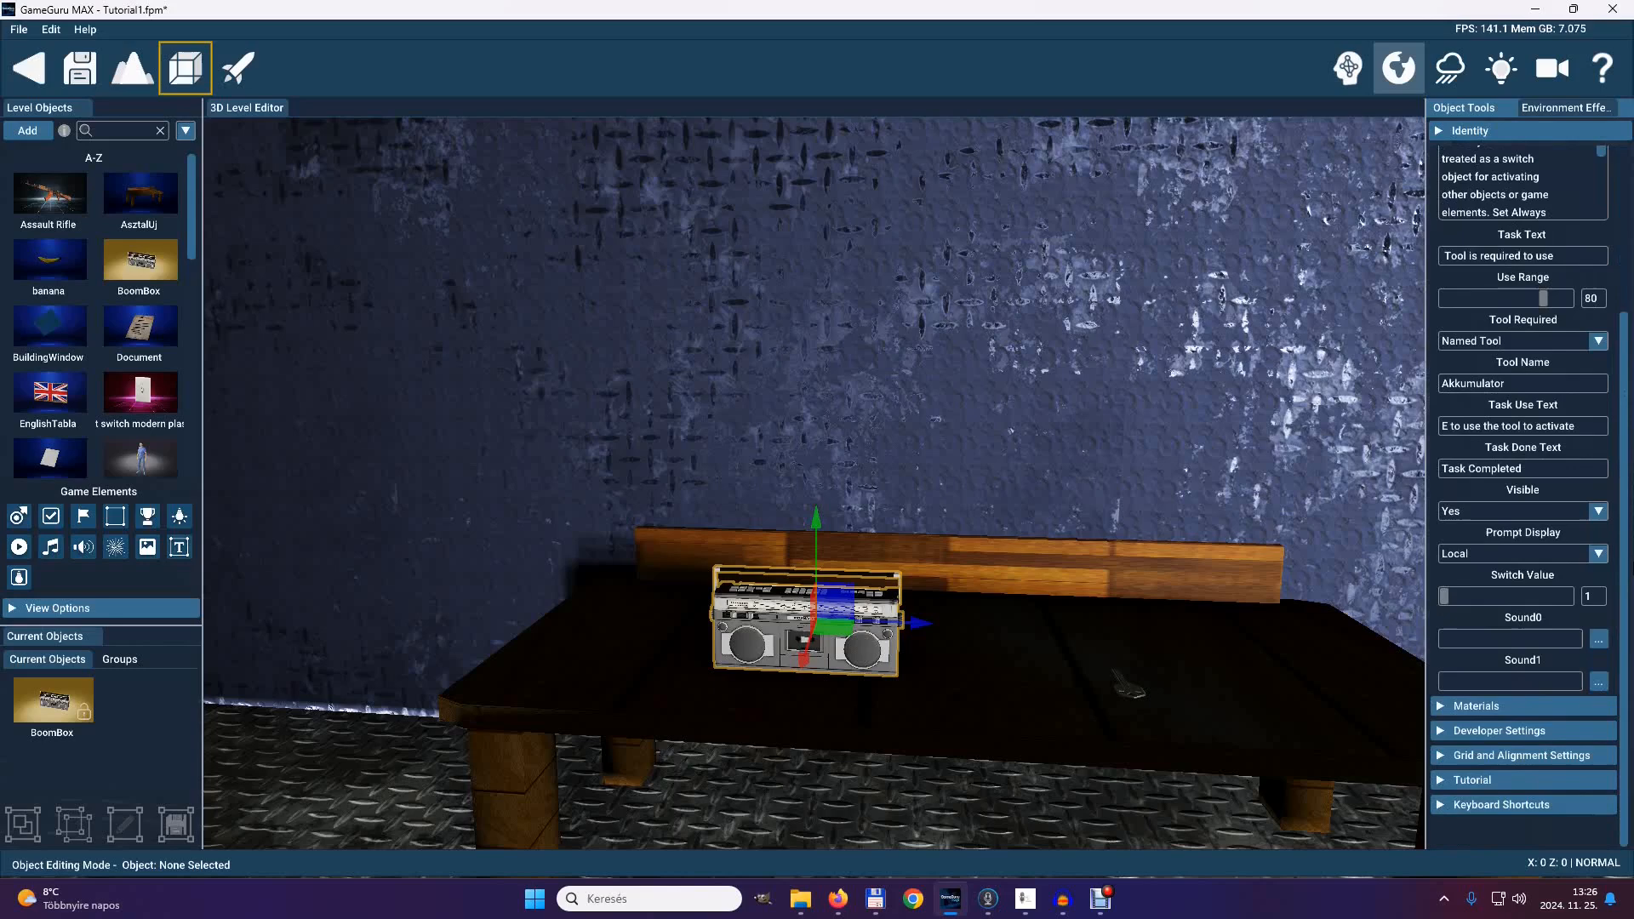
pyautogui.click(1598, 640)
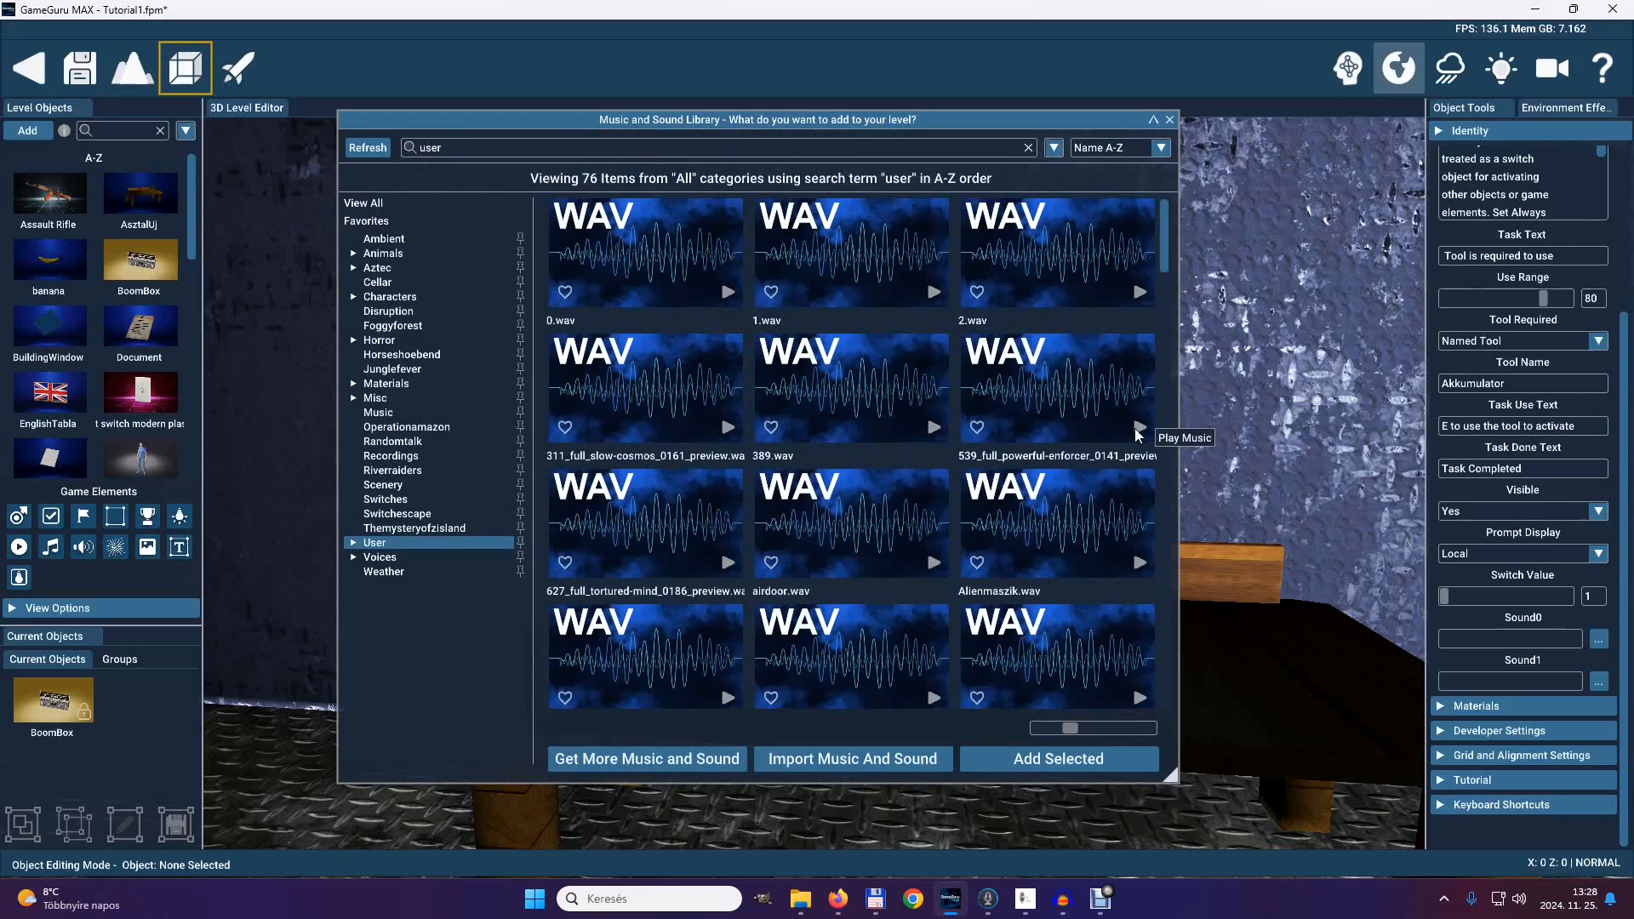
pyautogui.click(1136, 427)
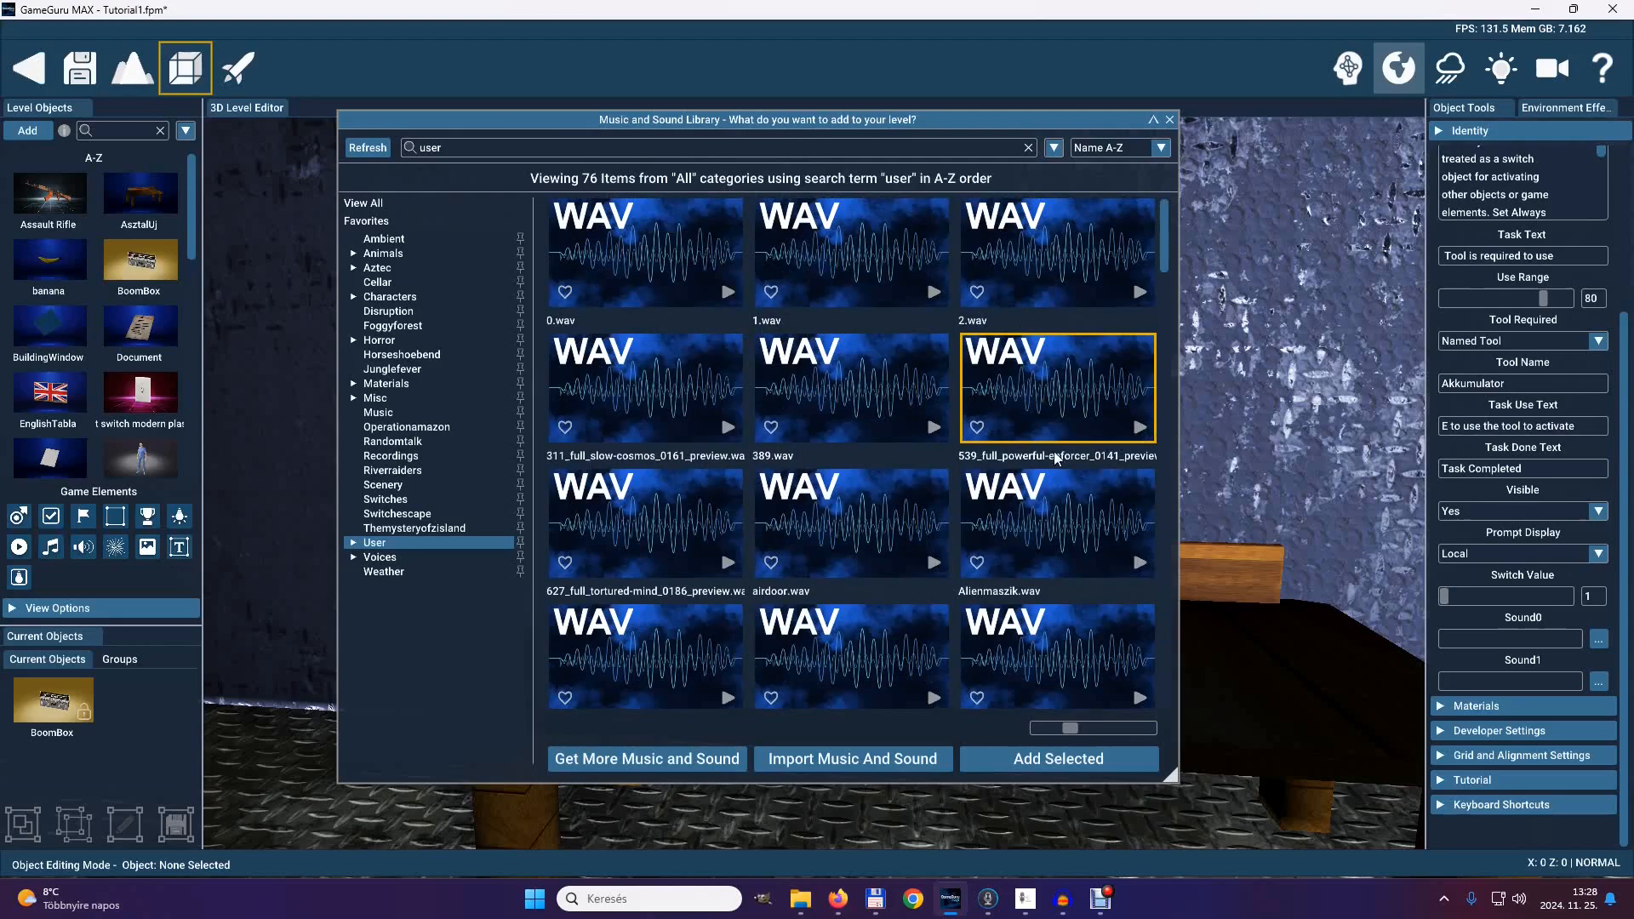
pyautogui.click(1054, 759)
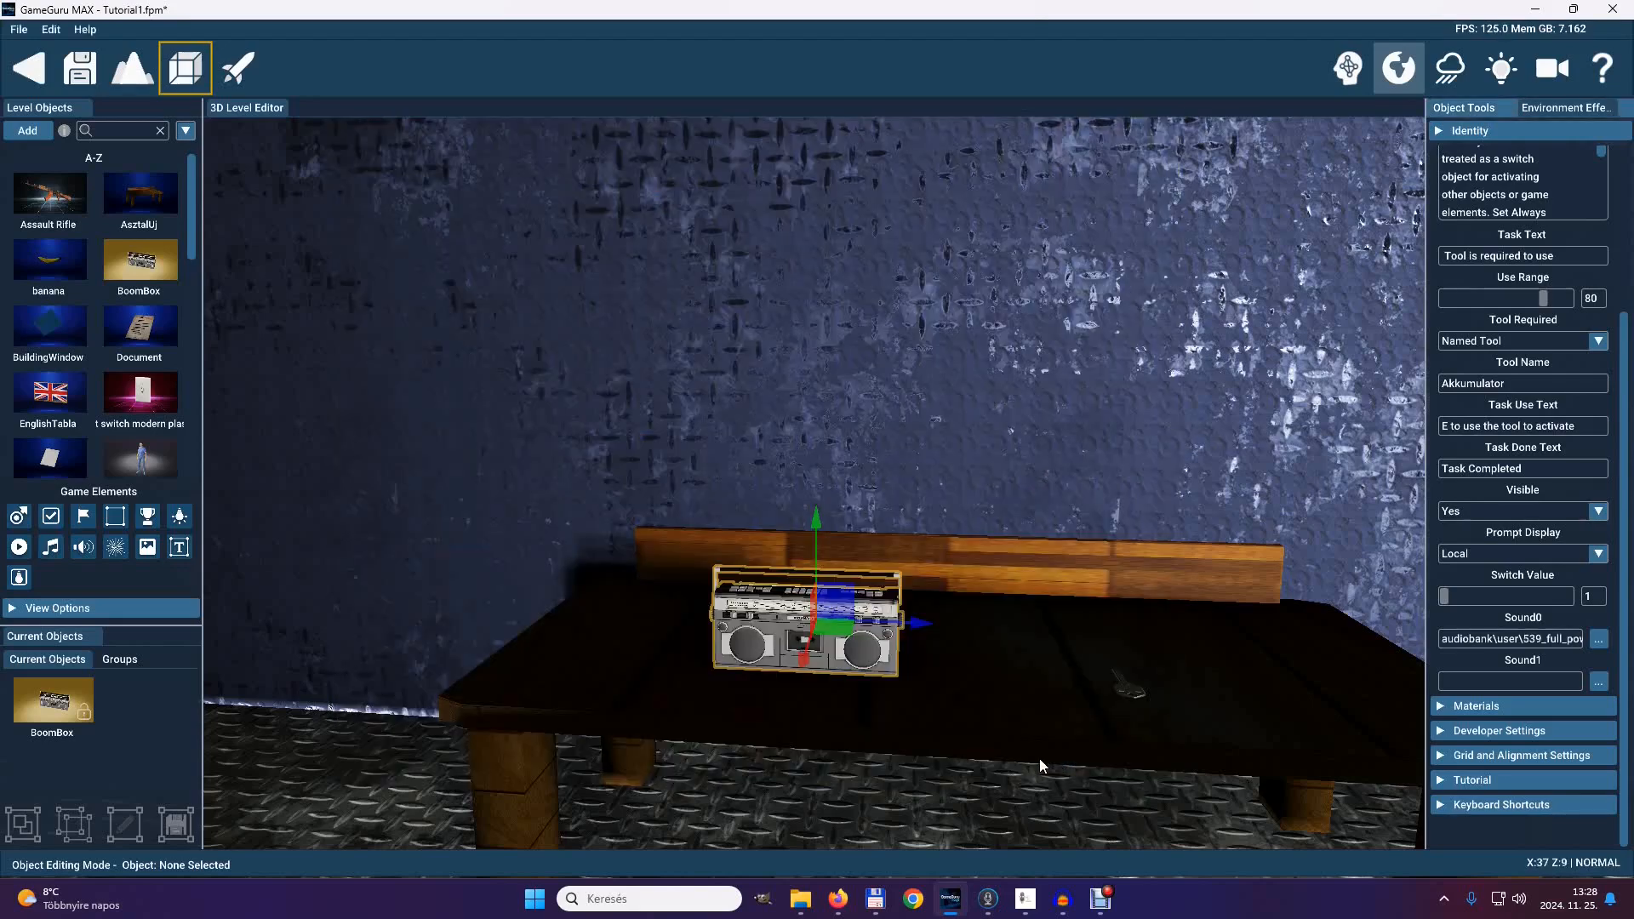
# - Add the Battery object from the Booster Pack's Tool shed pack and place it on the floor near the room's dark corner
pyautogui.moveTo(805, 456); pyautogui.dragTo(807, 458, button='right')
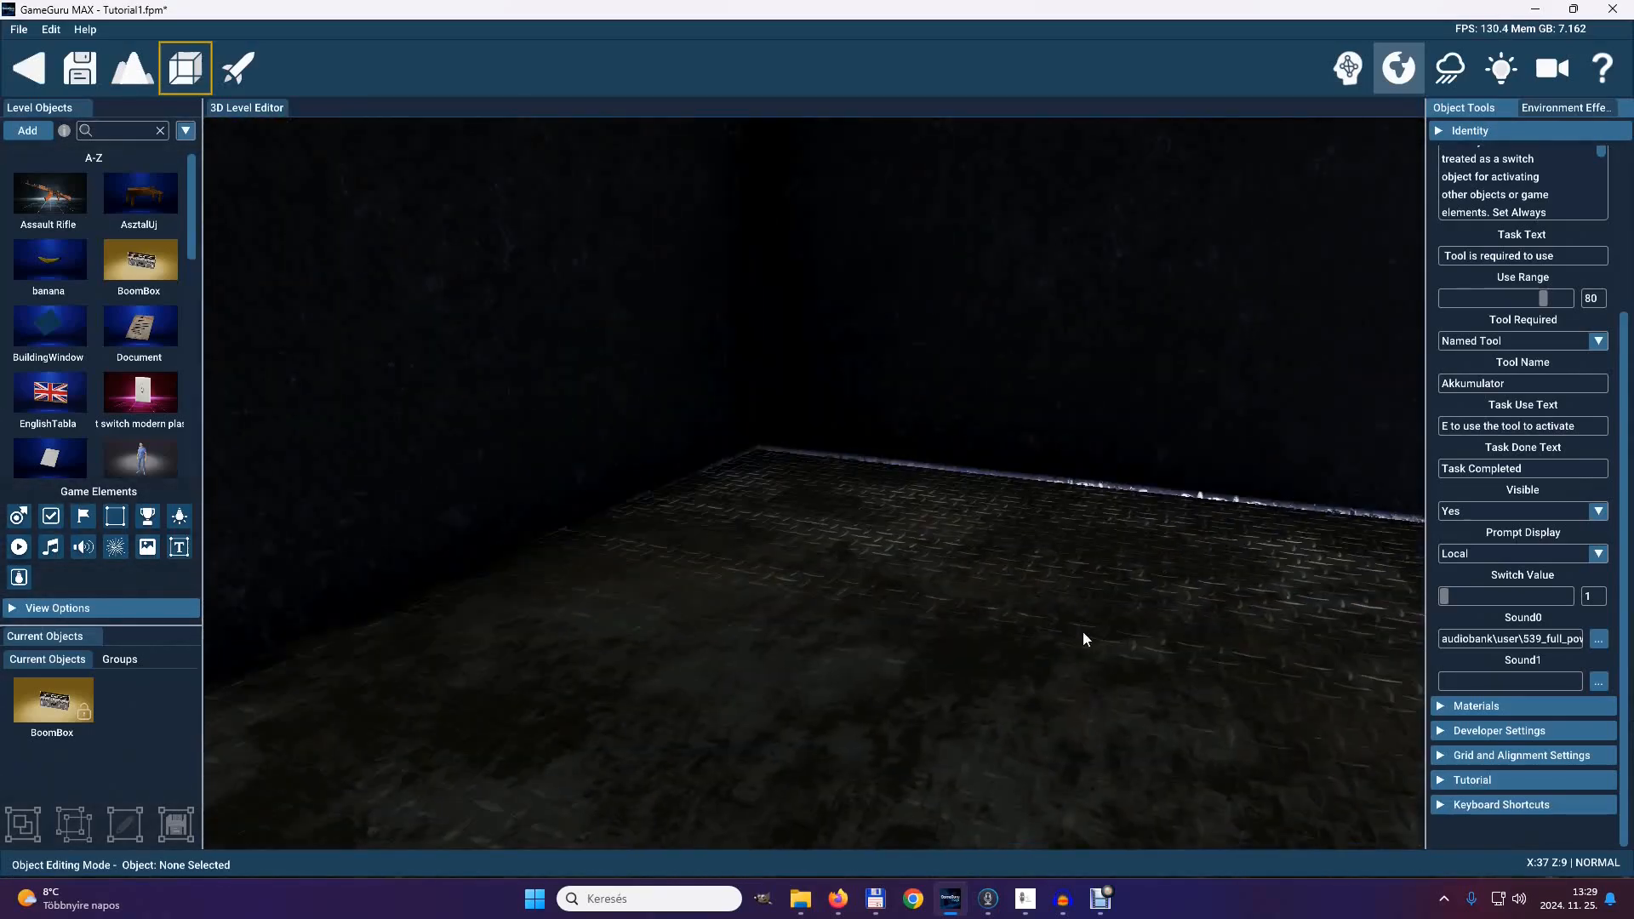
pyautogui.click(37, 130)
pyautogui.click(397, 446)
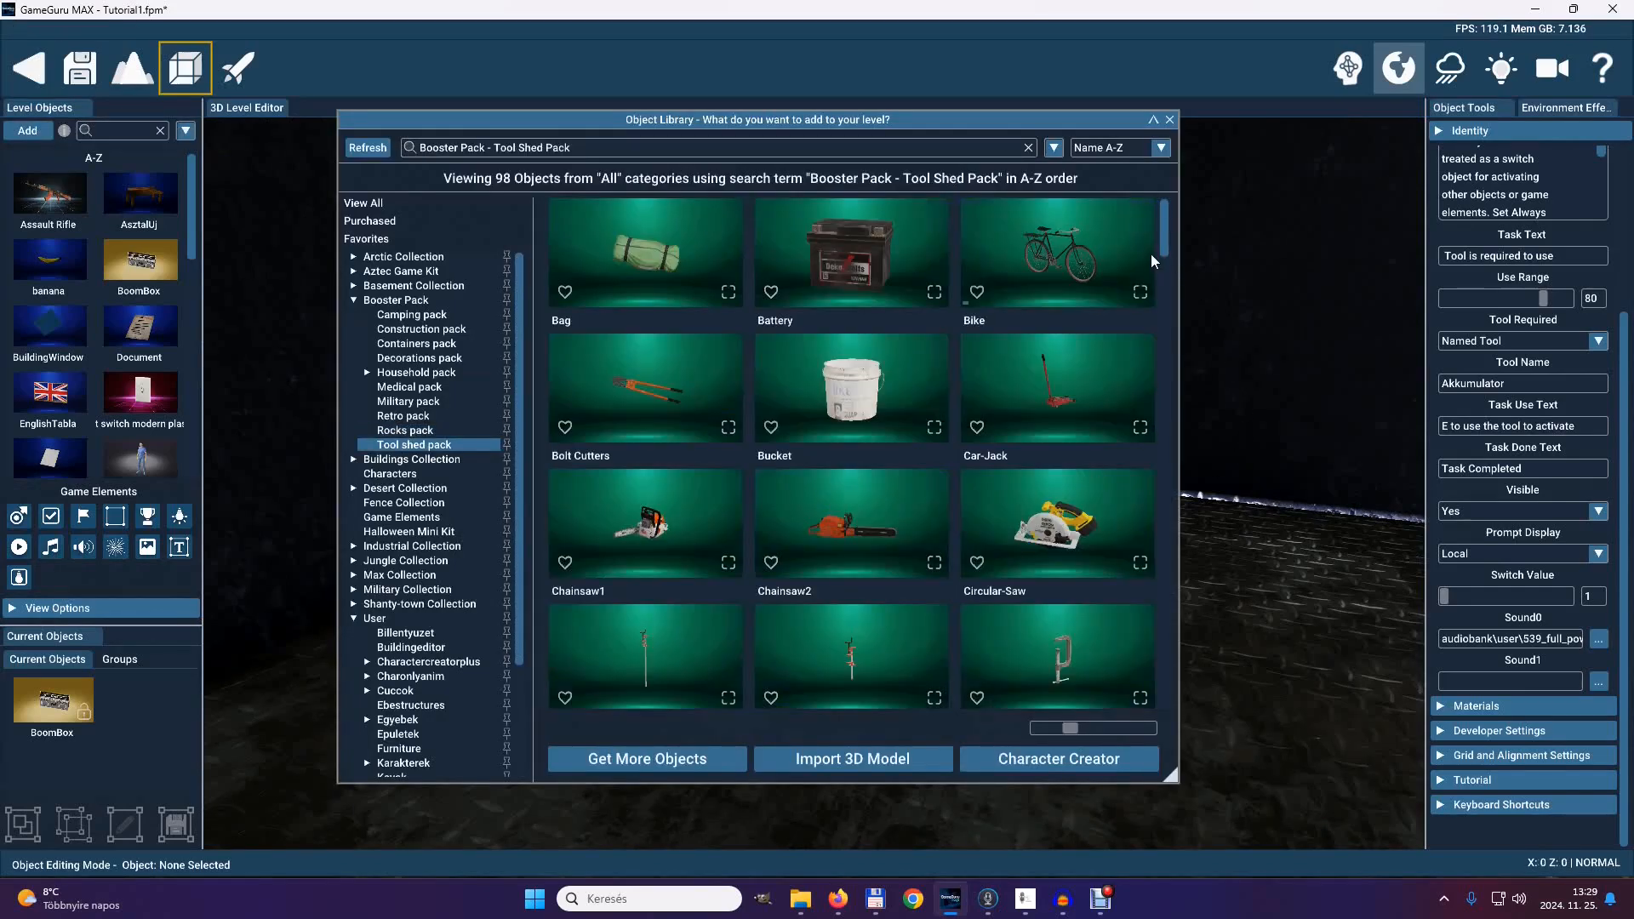
pyautogui.click(857, 247)
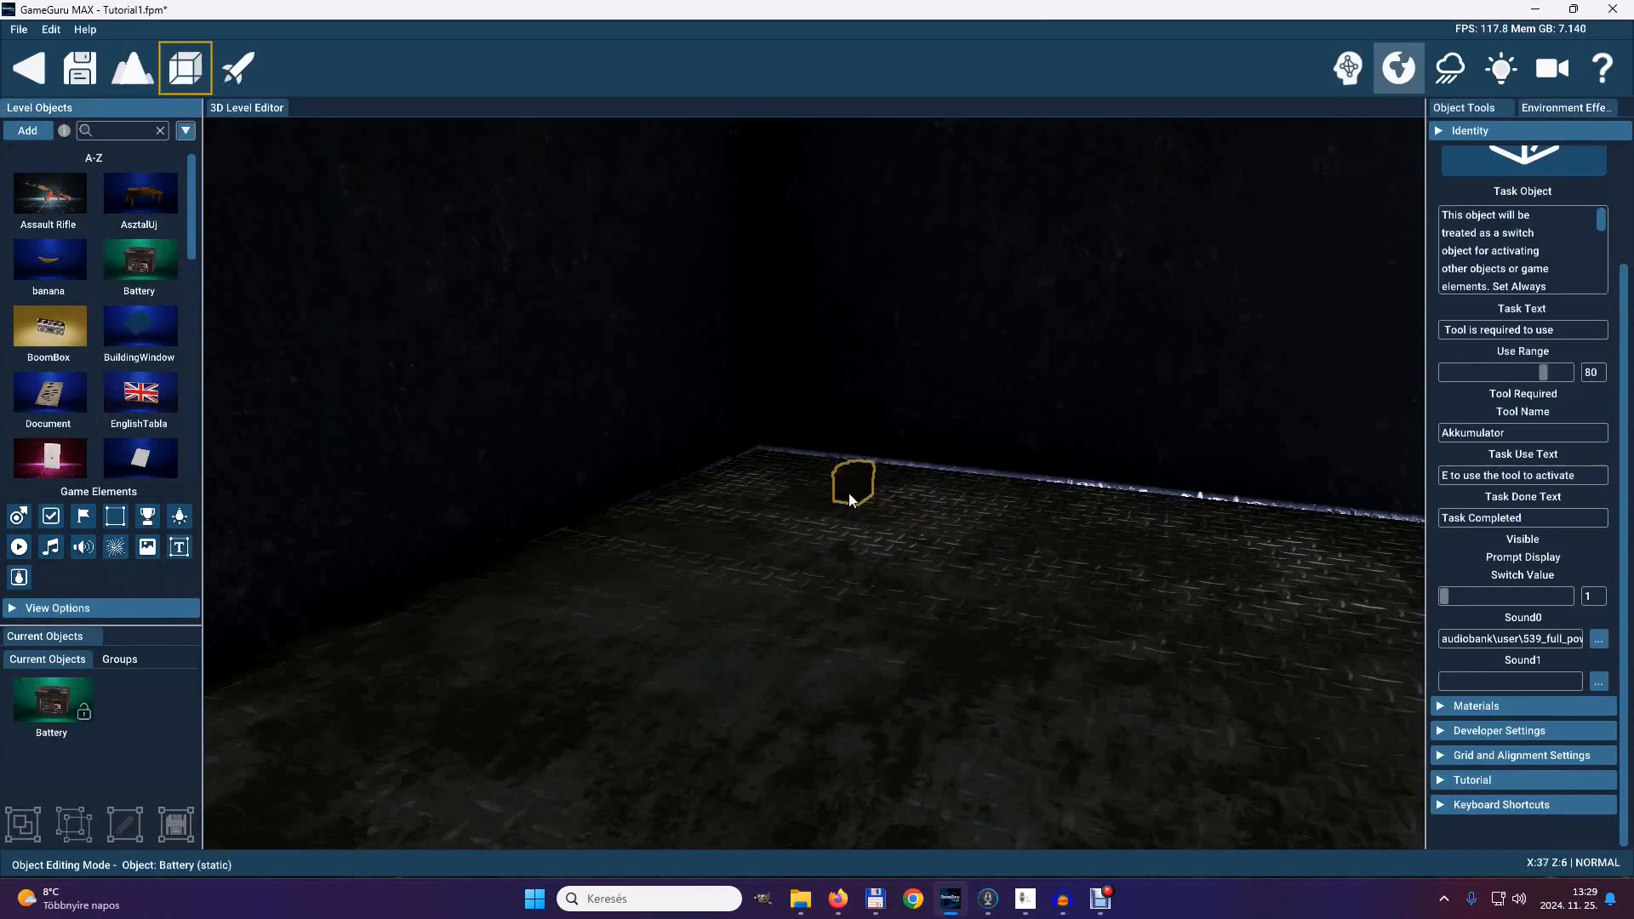
pyautogui.click(825, 479)
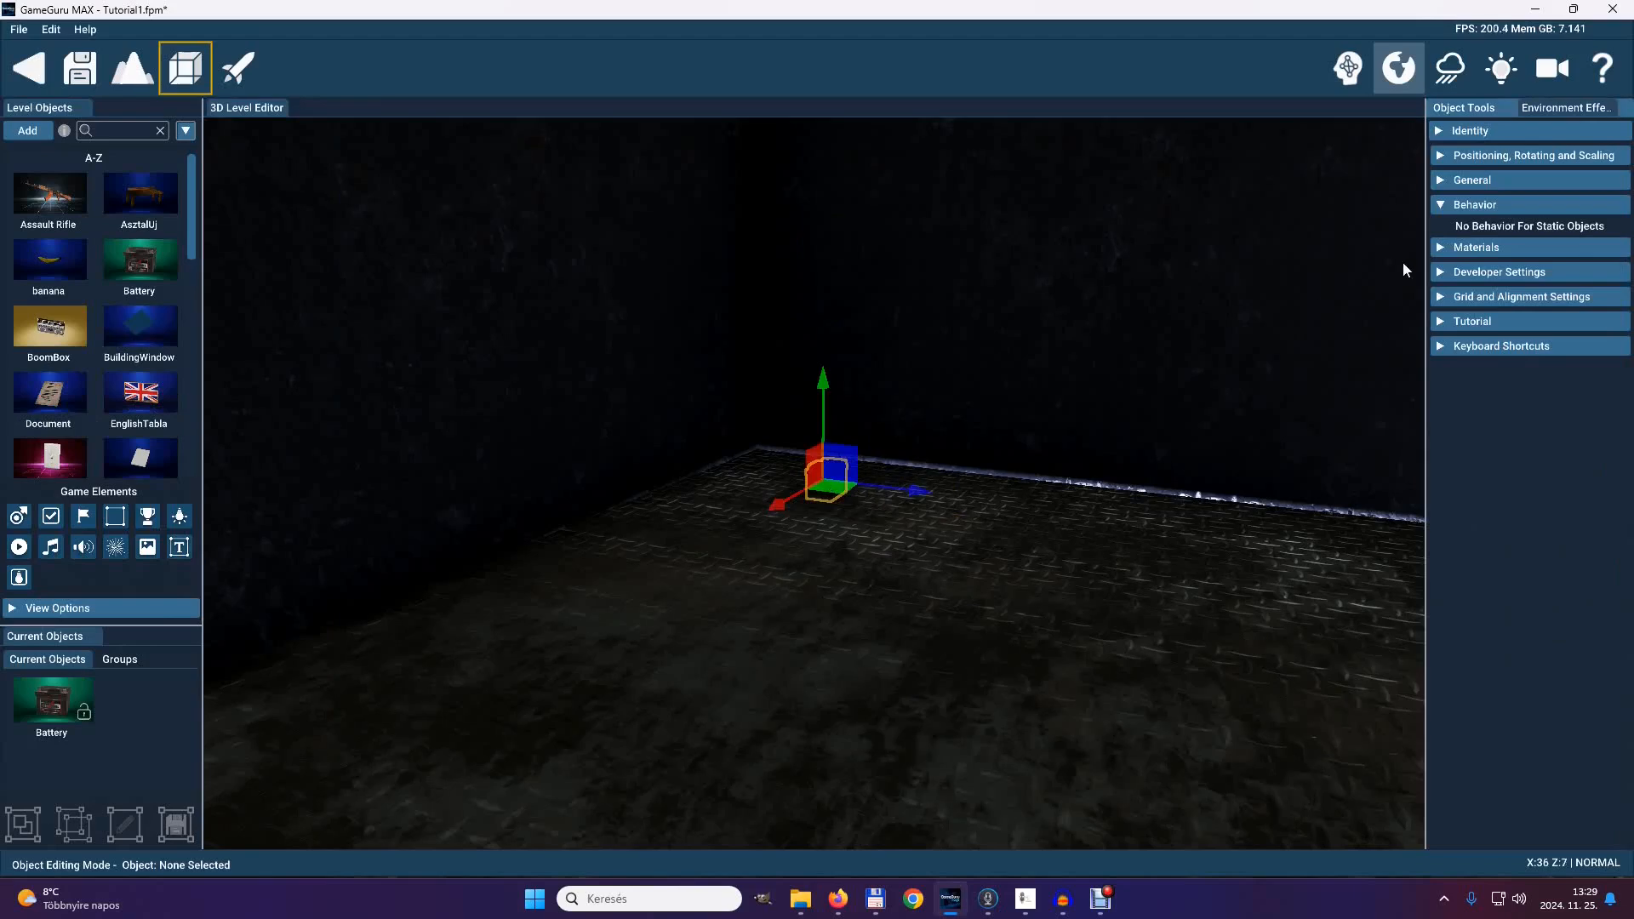
# - Set the Battery's static mode to Physics on
pyautogui.click(1447, 180)
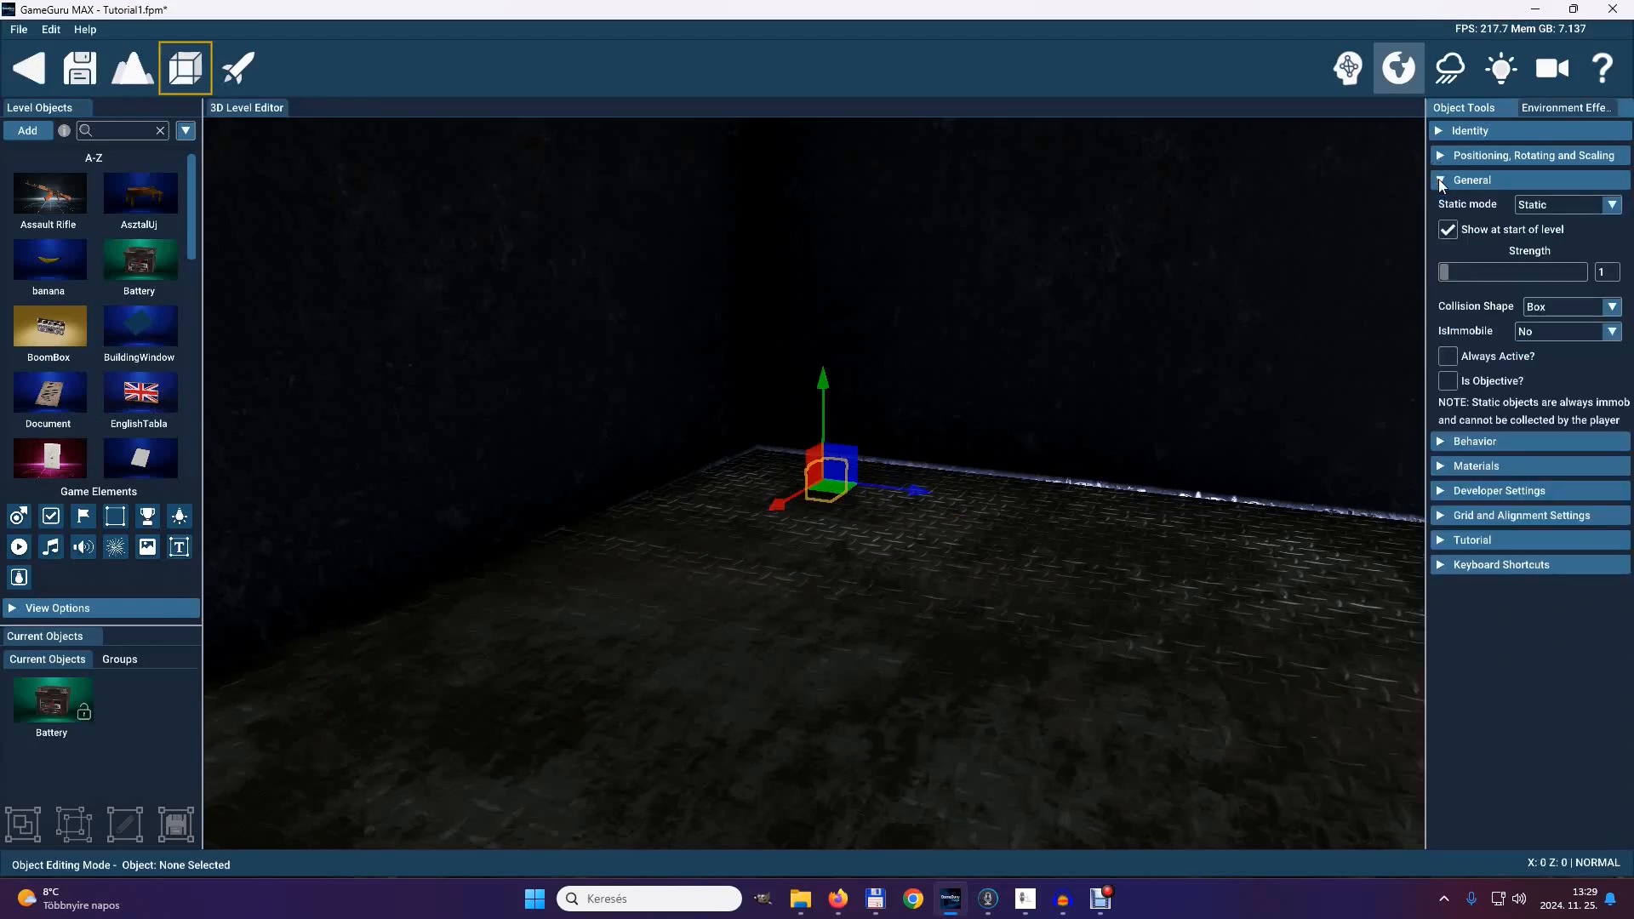
pyautogui.click(1613, 205)
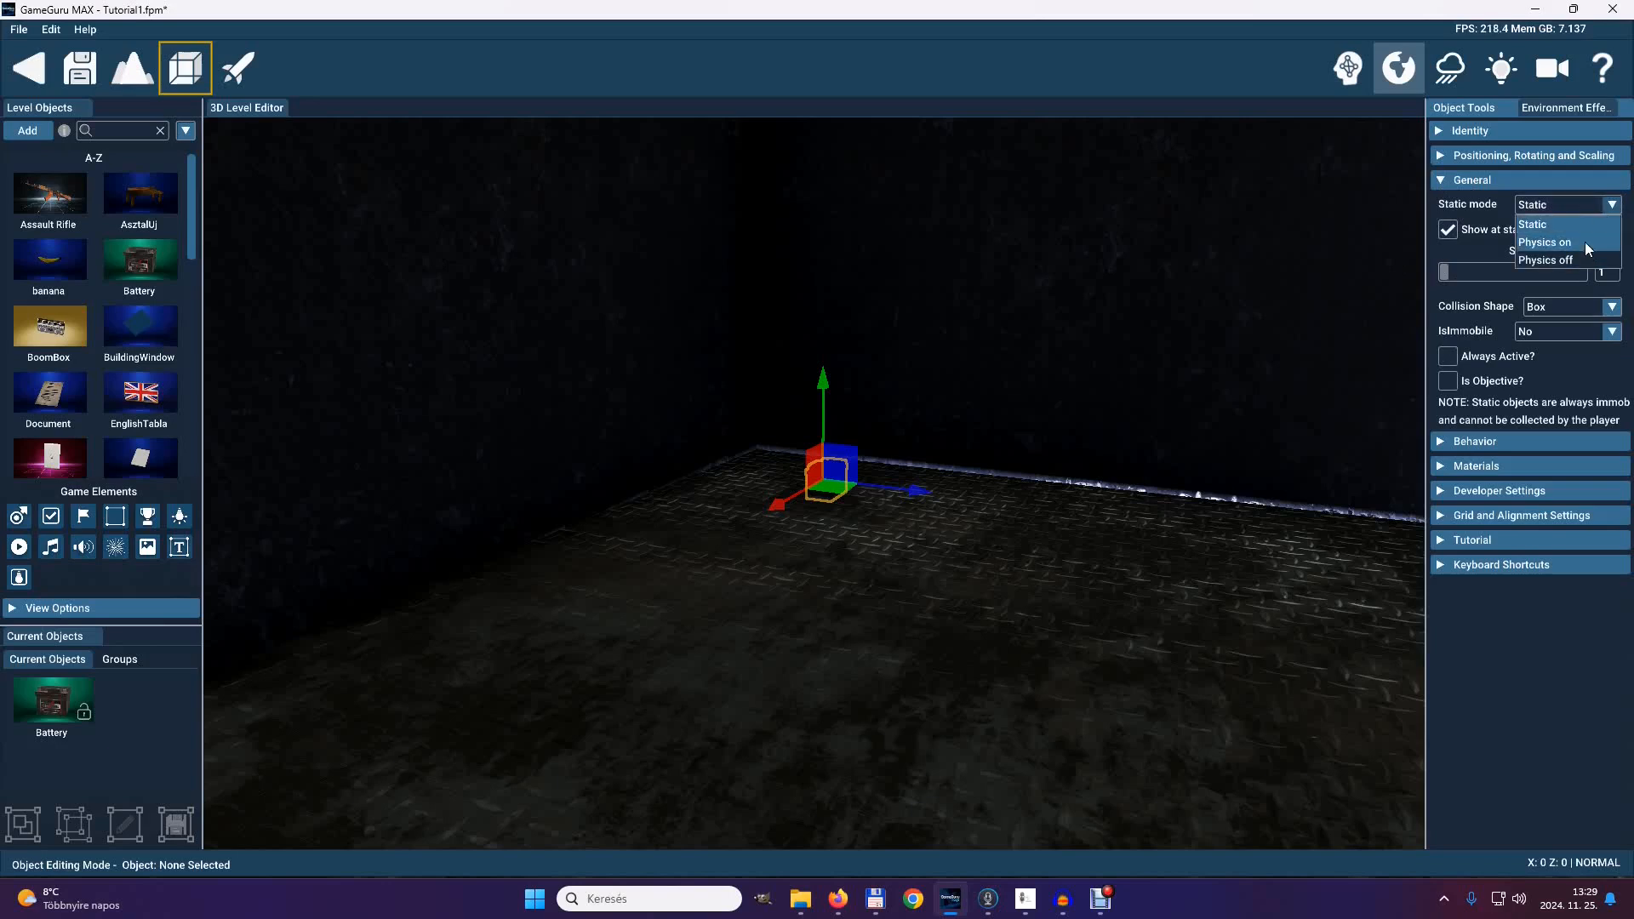
pyautogui.click(1585, 241)
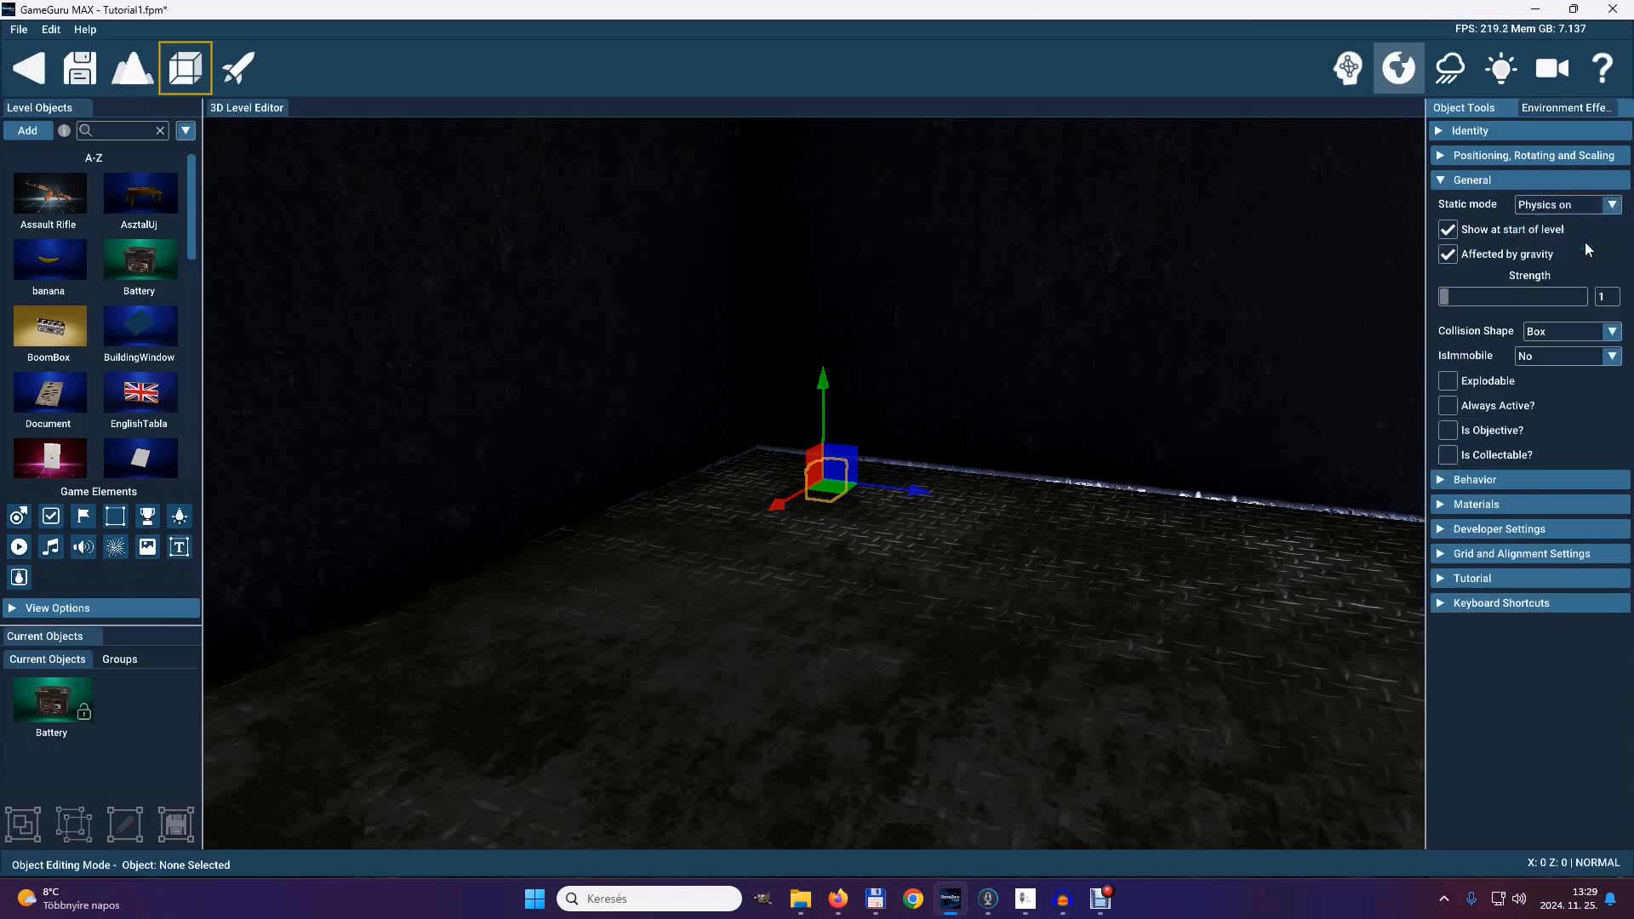
# - Assign the Task Tool behavior from the Puzzle category to the Battery
pyautogui.click(1443, 179)
pyautogui.click(1447, 204)
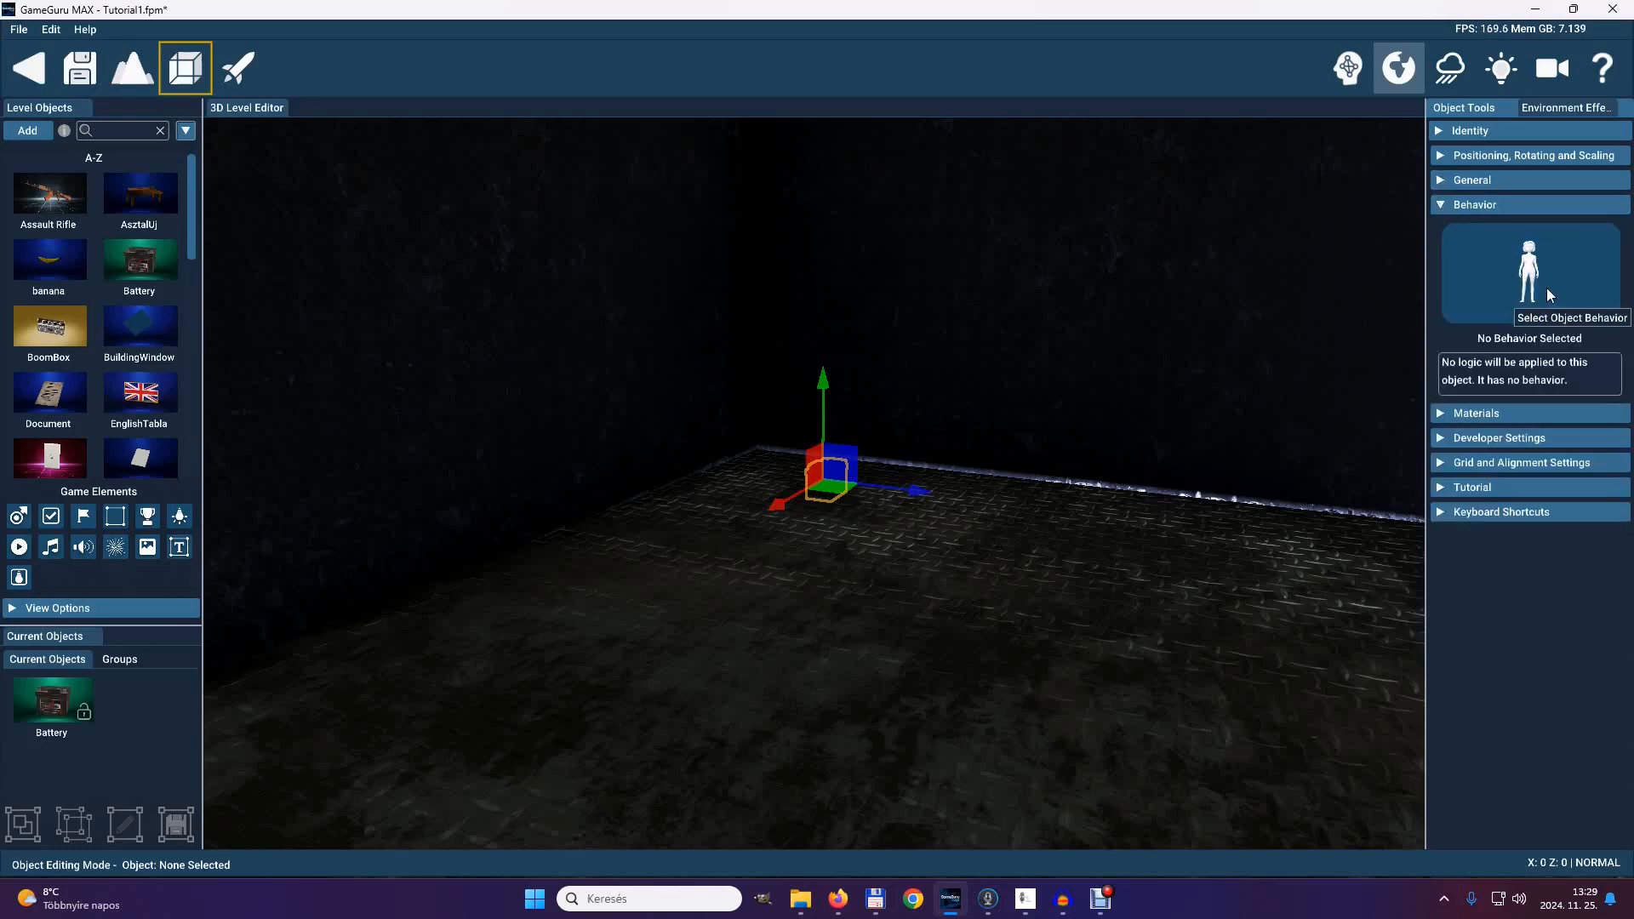
pyautogui.click(1546, 284)
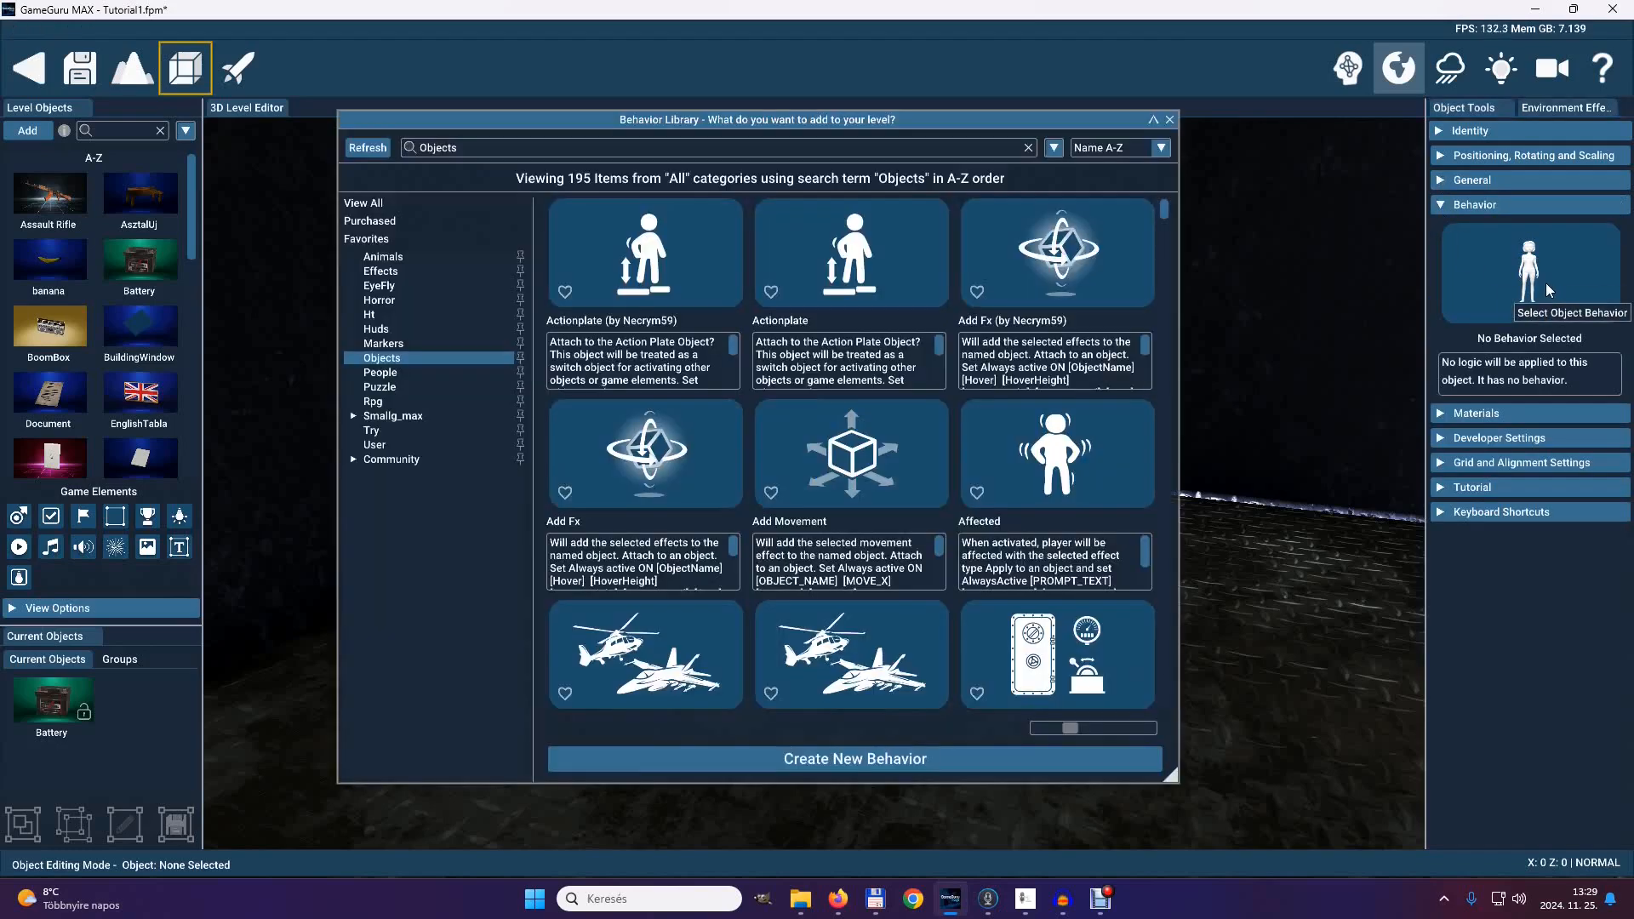
pyautogui.click(380, 388)
pyautogui.moveTo(1164, 232); pyautogui.dragTo(1133, 610)
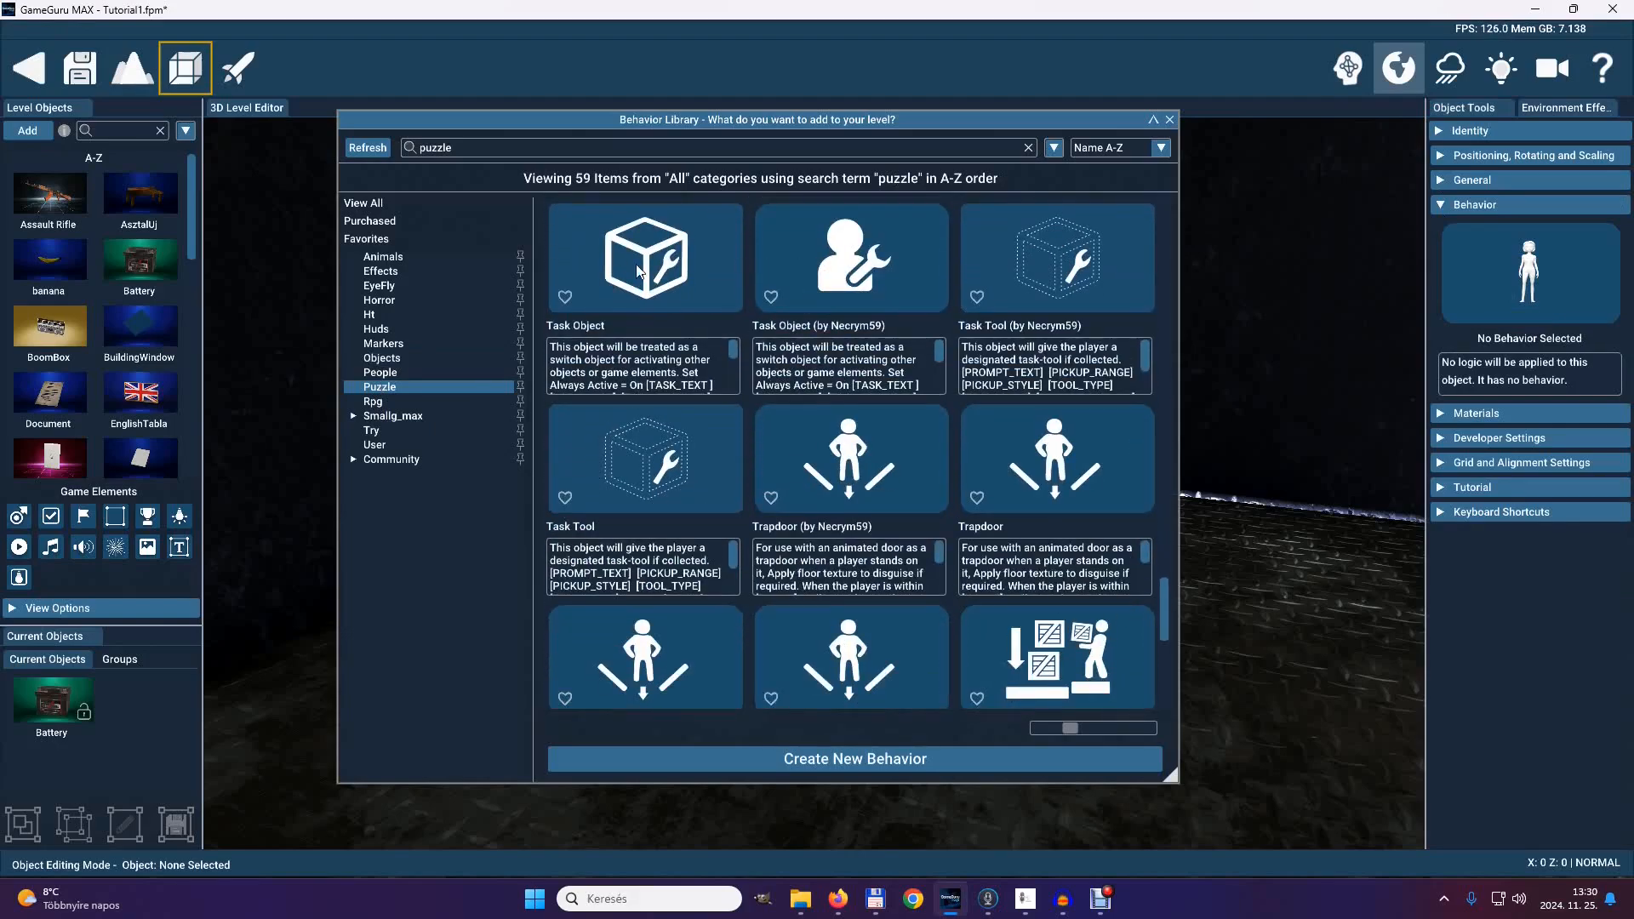
pyautogui.click(644, 461)
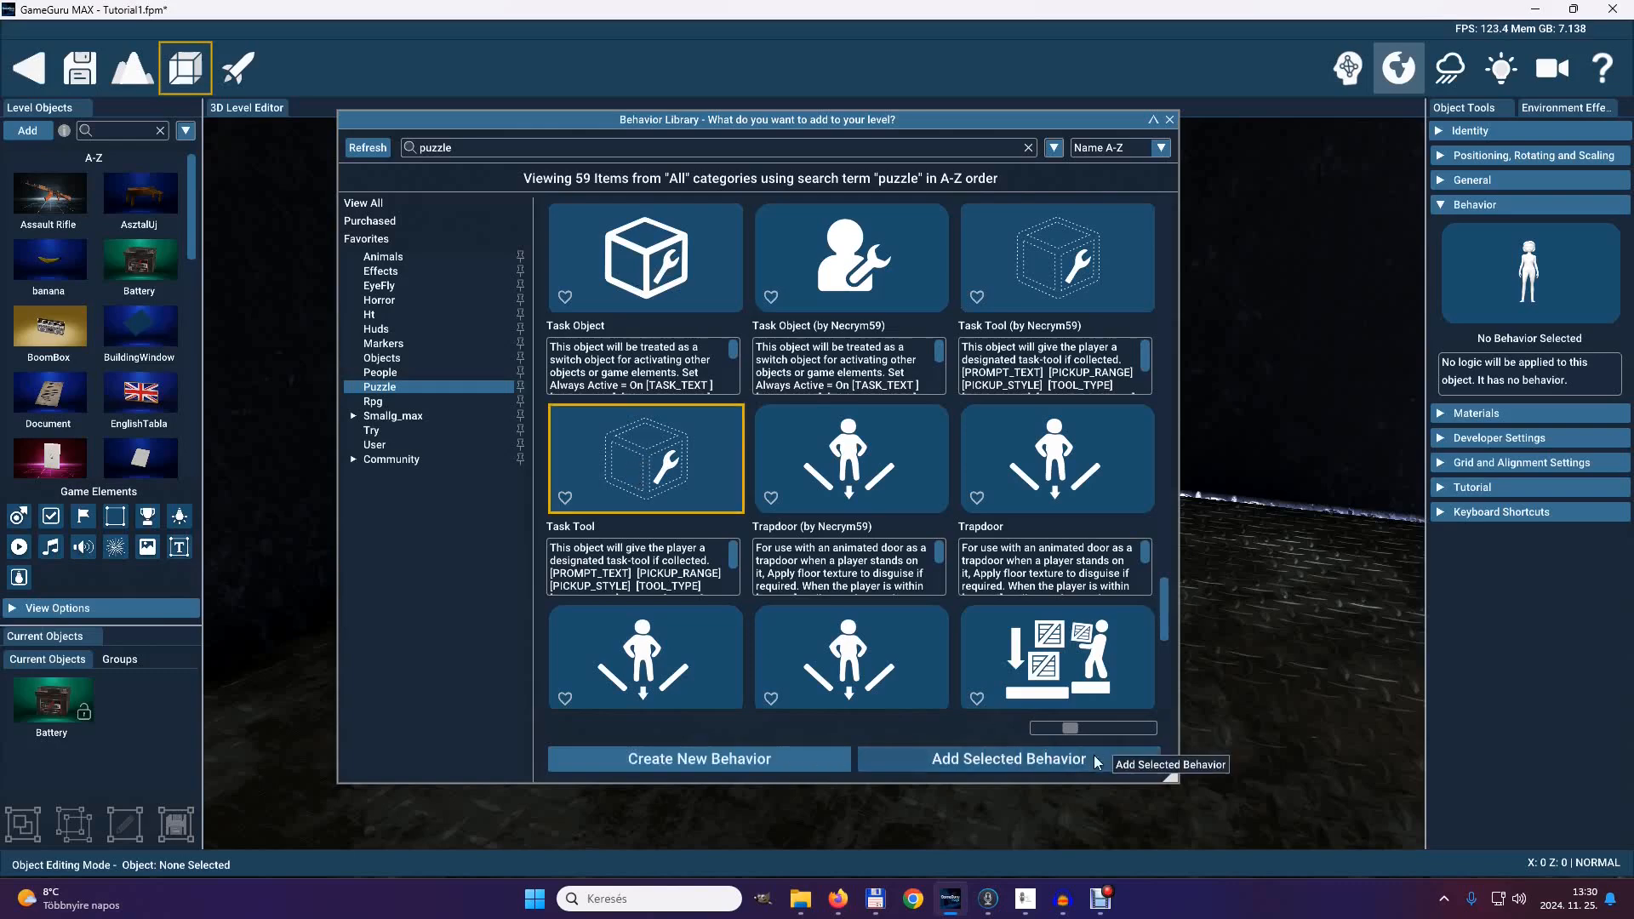
pyautogui.click(1049, 762)
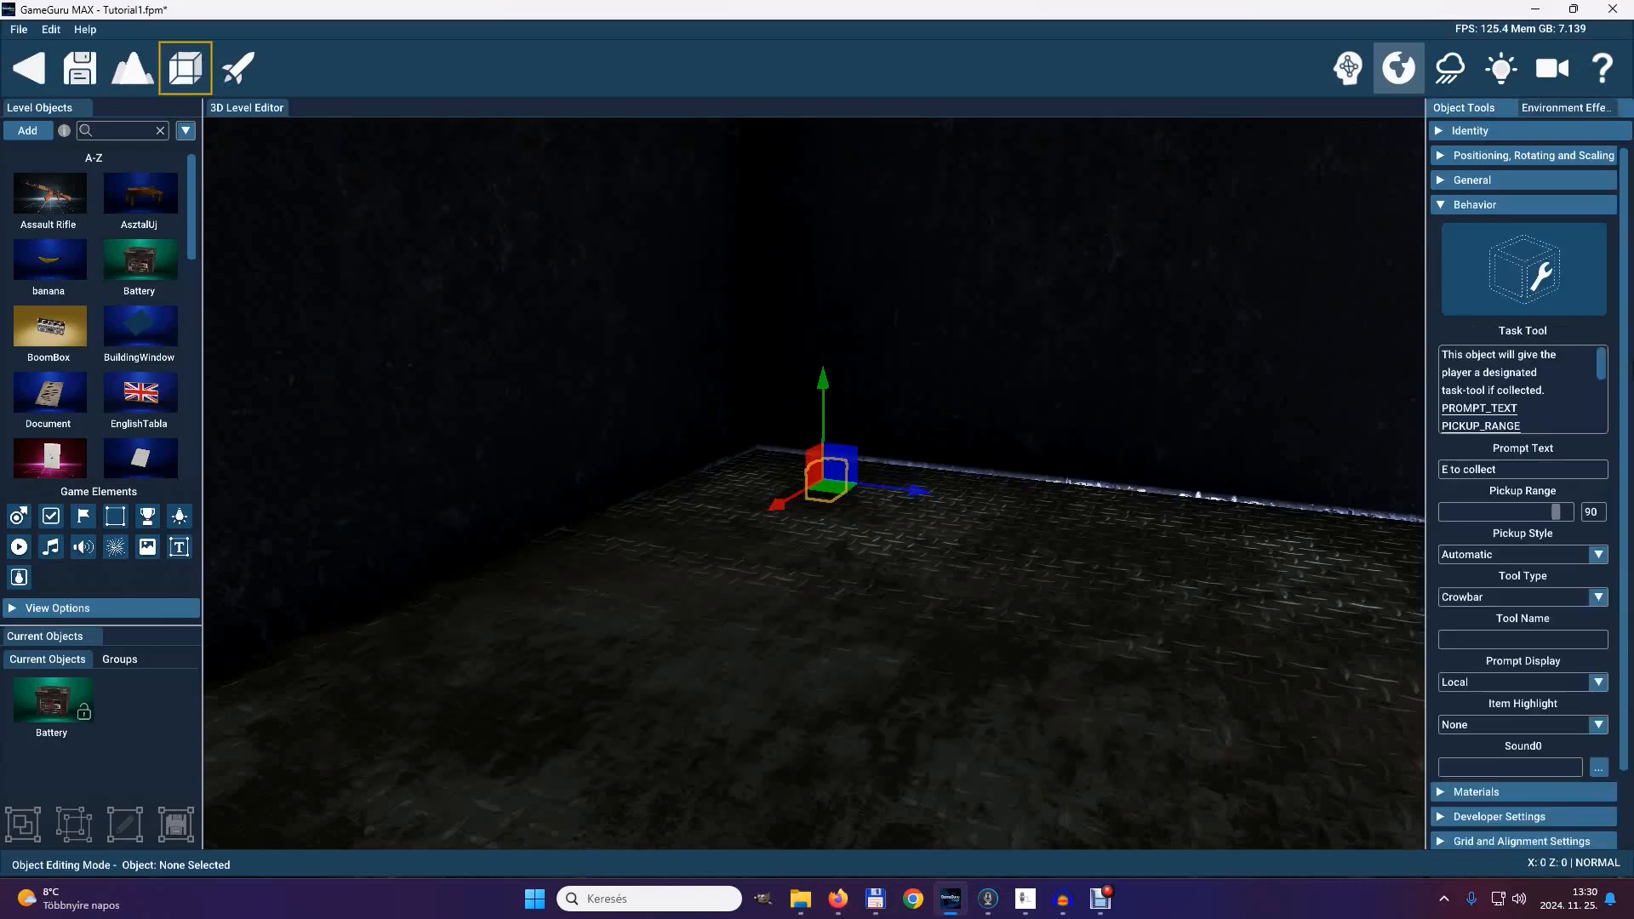
# - Set the Battery's pickup style to Manual, its tool type to Named Tool and its tool name to Akkumulator
pyautogui.click(1532, 555)
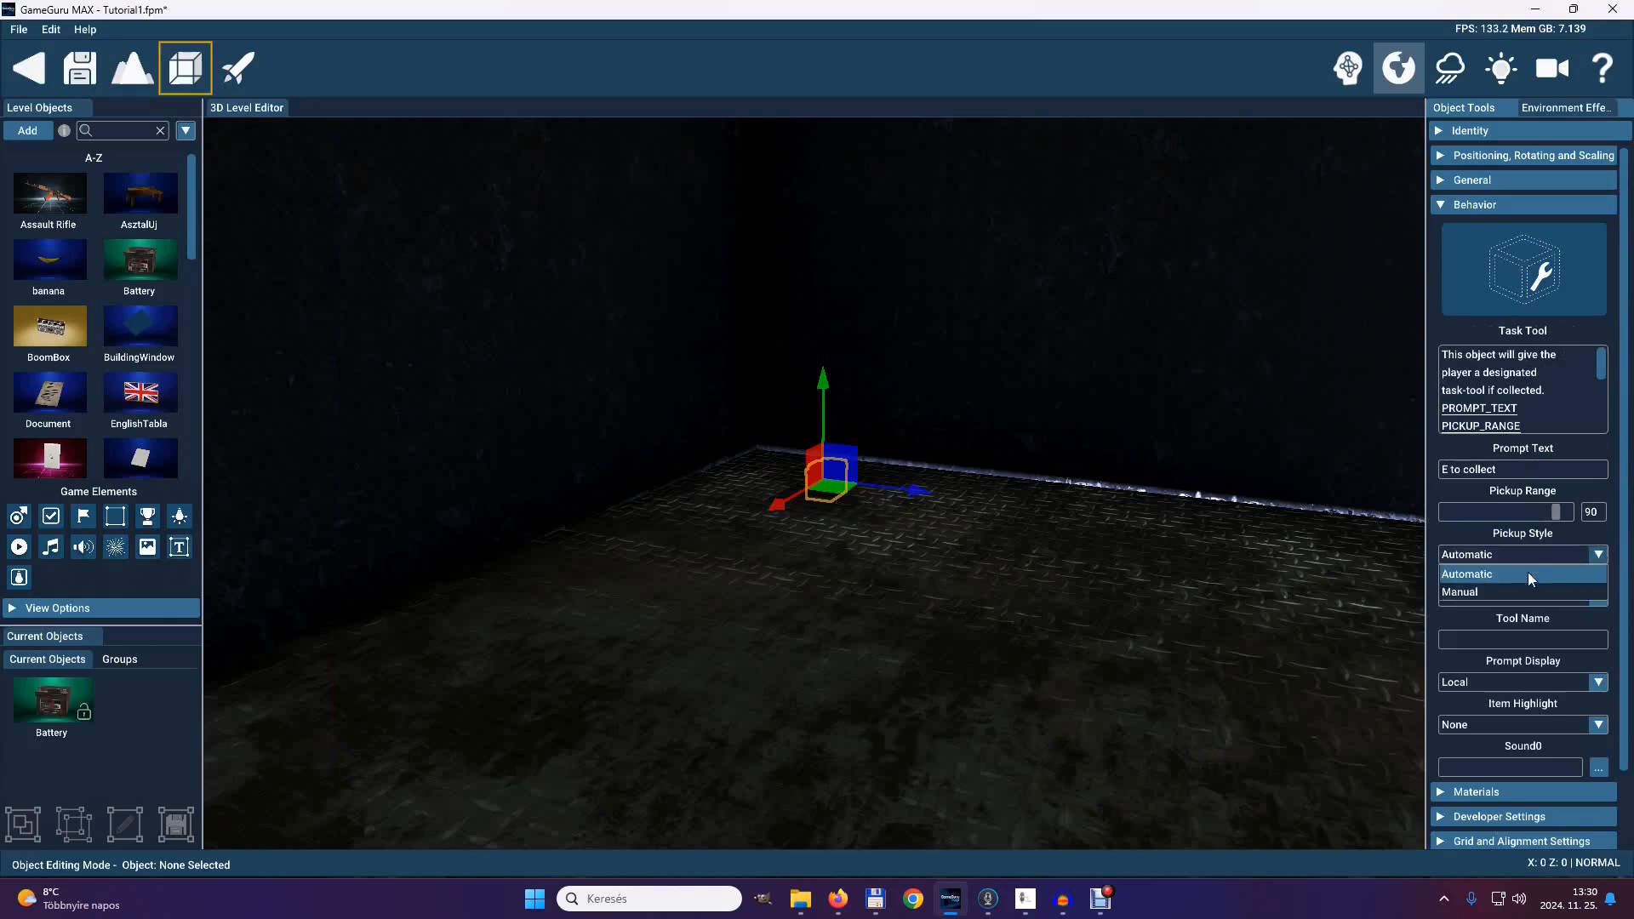
pyautogui.click(1524, 593)
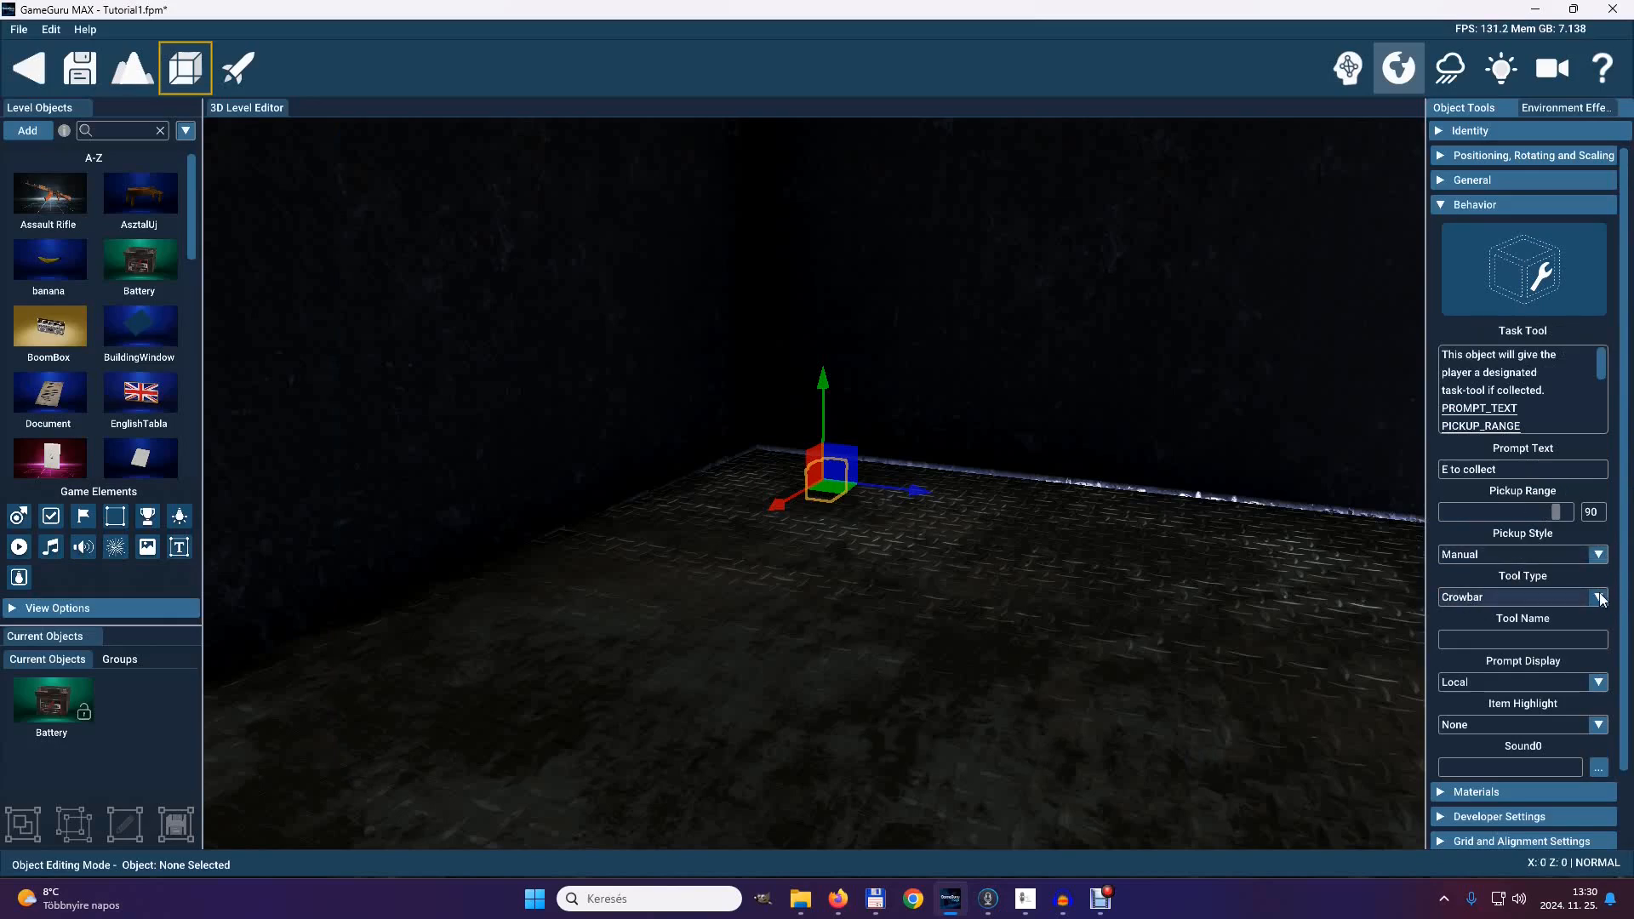
pyautogui.click(1528, 597)
pyautogui.click(1514, 688)
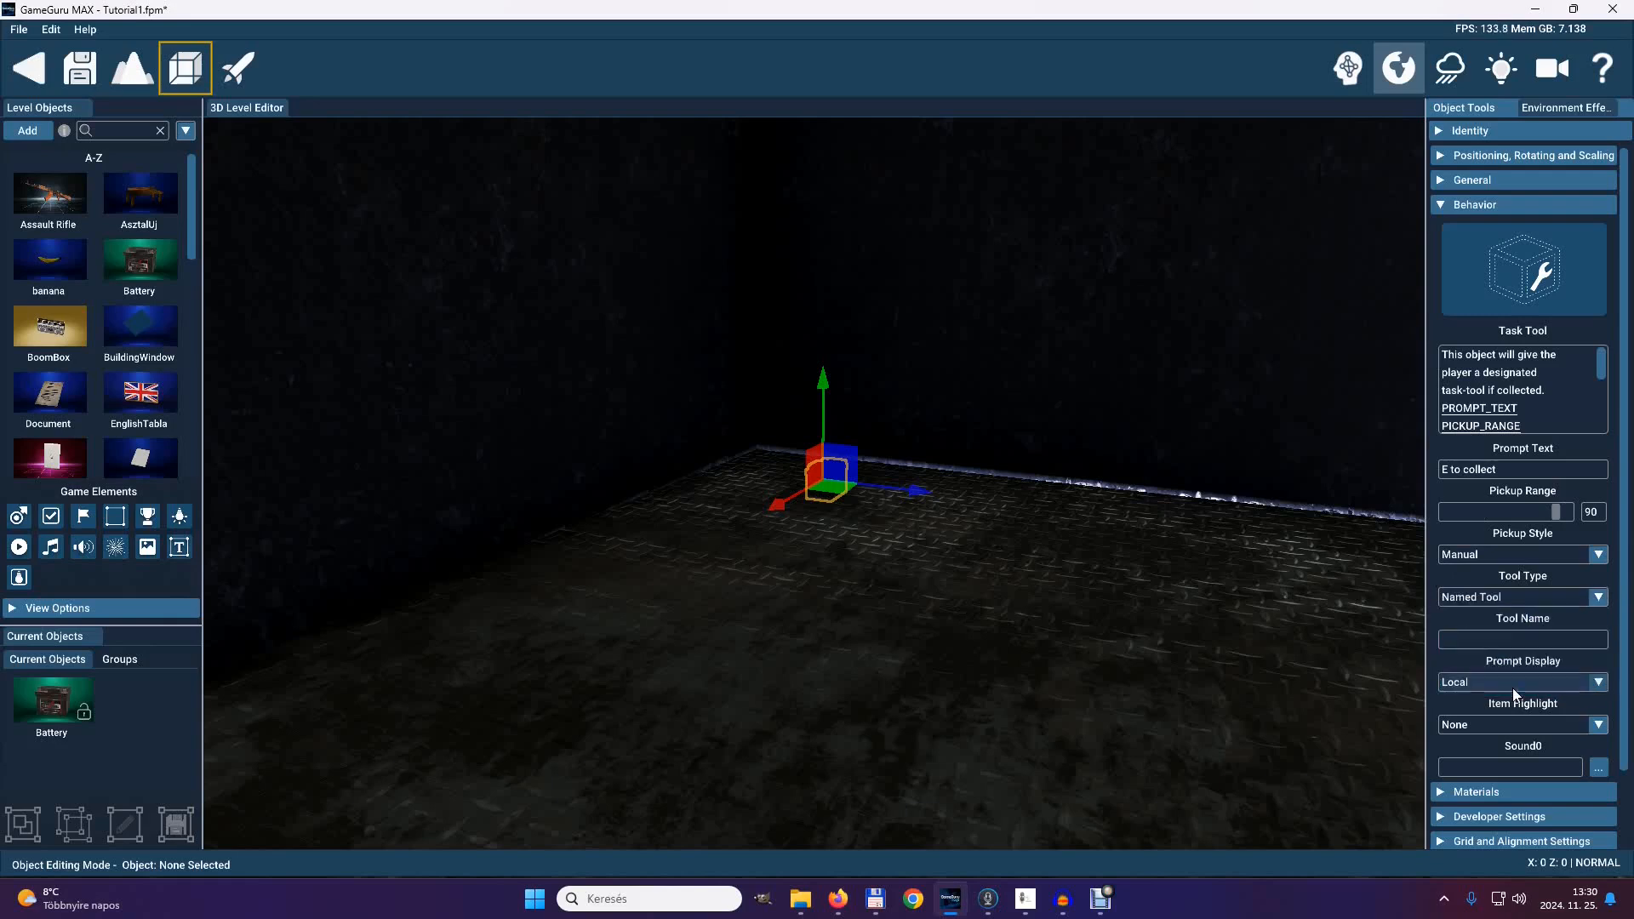
pyautogui.click(1485, 636)
pyautogui.write('Akkumulator')
pyautogui.click(1334, 640)
# - Review the BoomBox's tool name, and test the level by walking up to the boombox on the table
pyautogui.moveTo(1333, 640); pyautogui.dragTo(808, 457, button='right')
pyautogui.click(1071, 468)
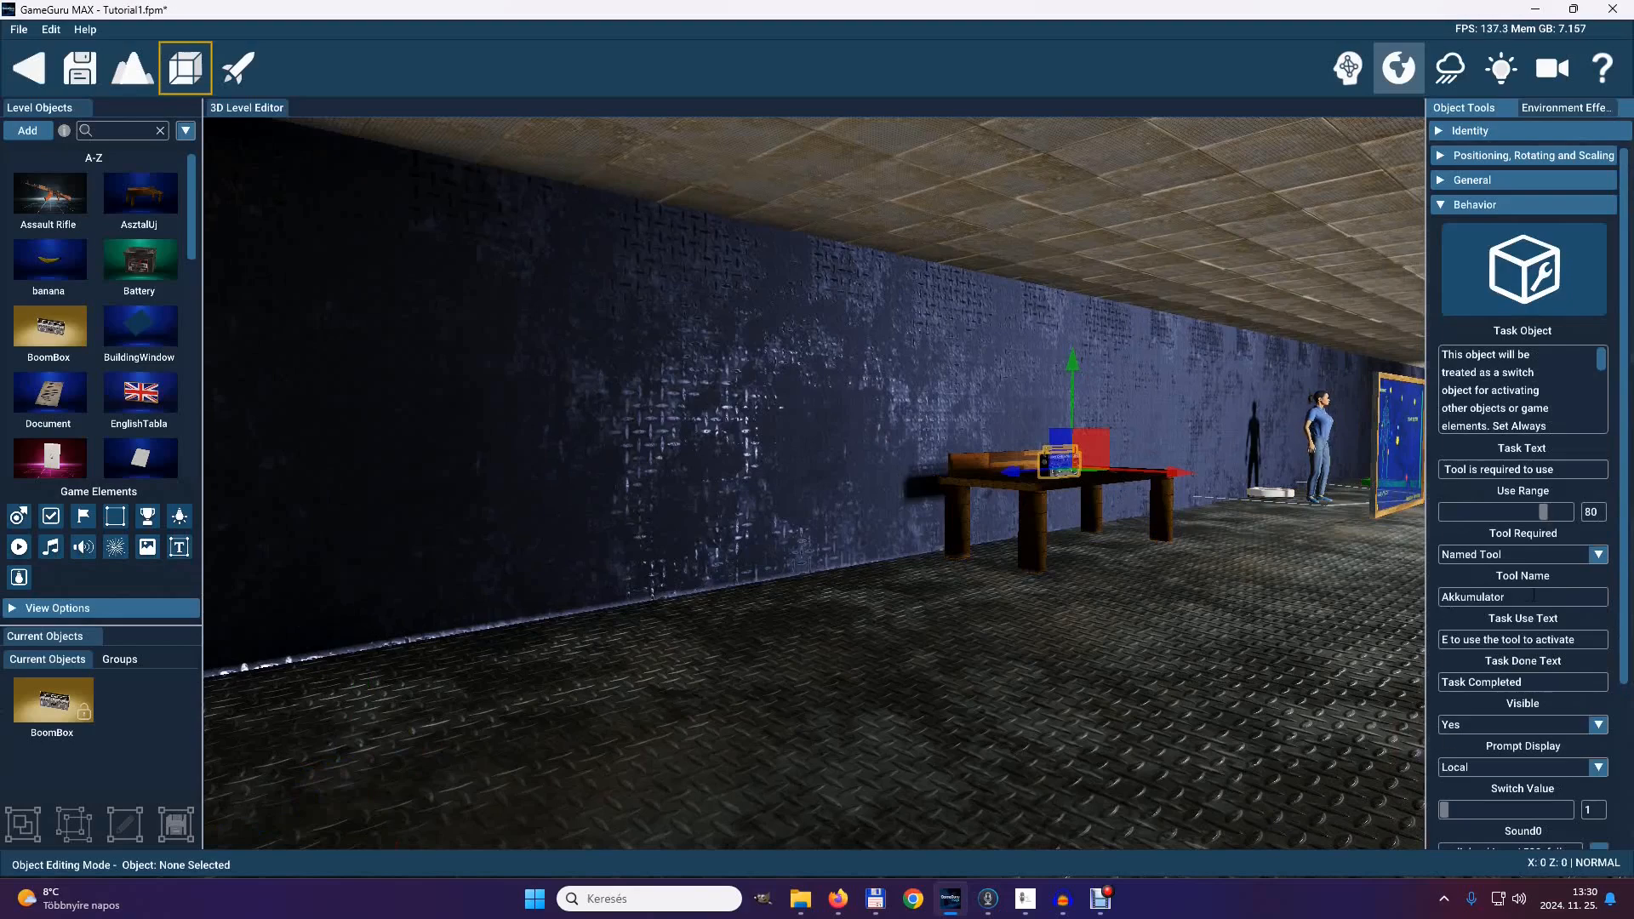
pyautogui.click(238, 69)
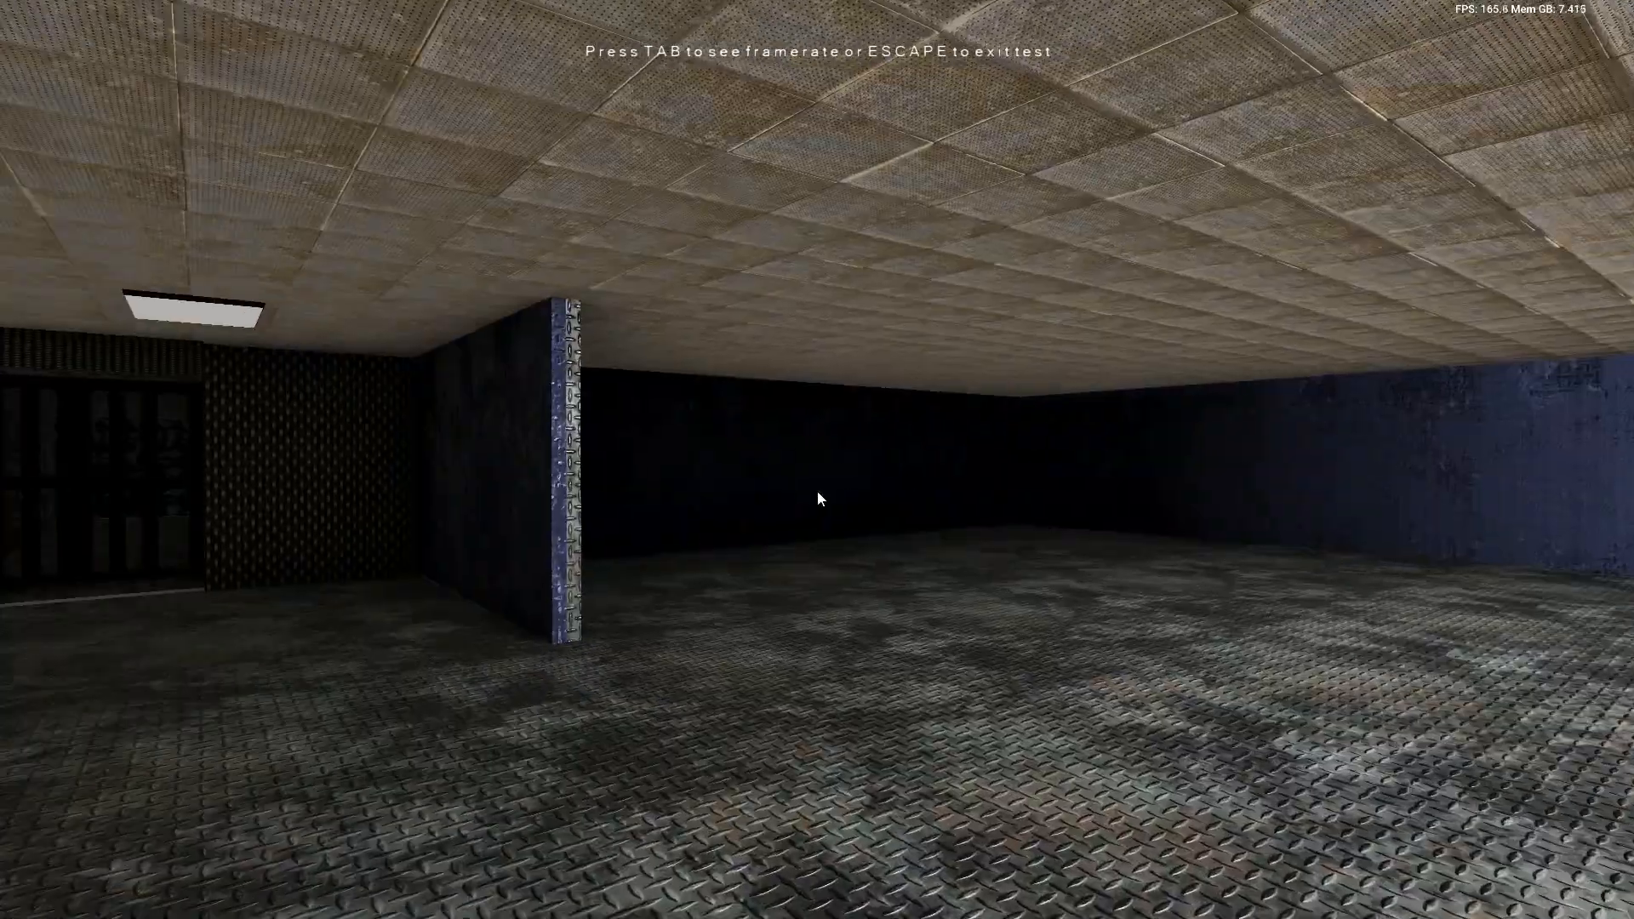
pyautogui.press('w')
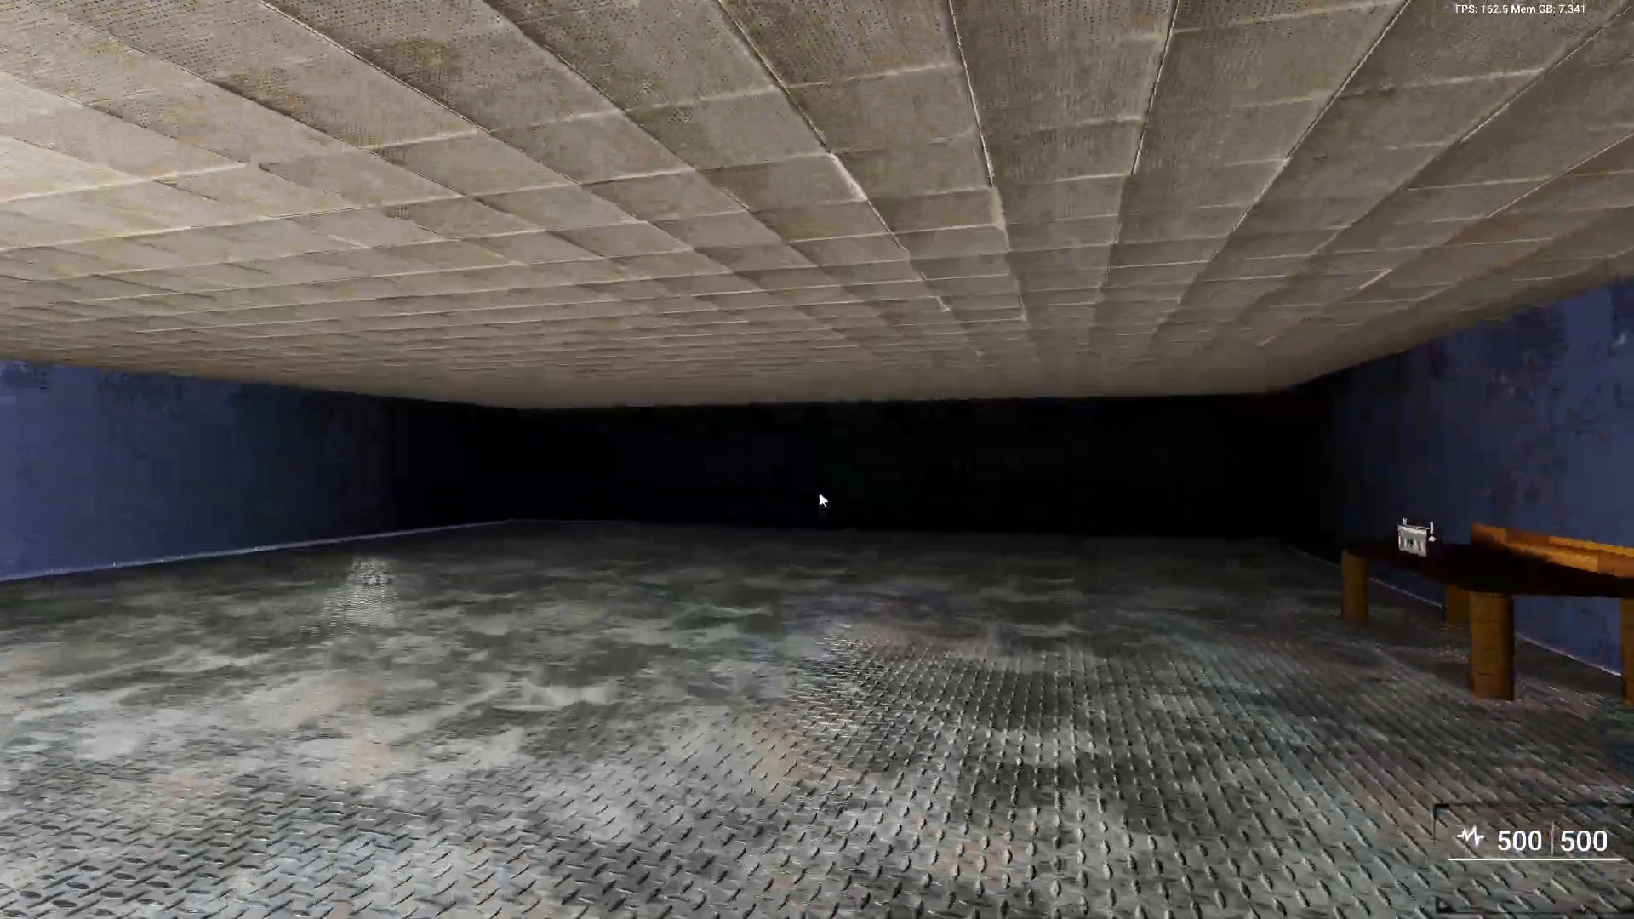
pyautogui.press('w')
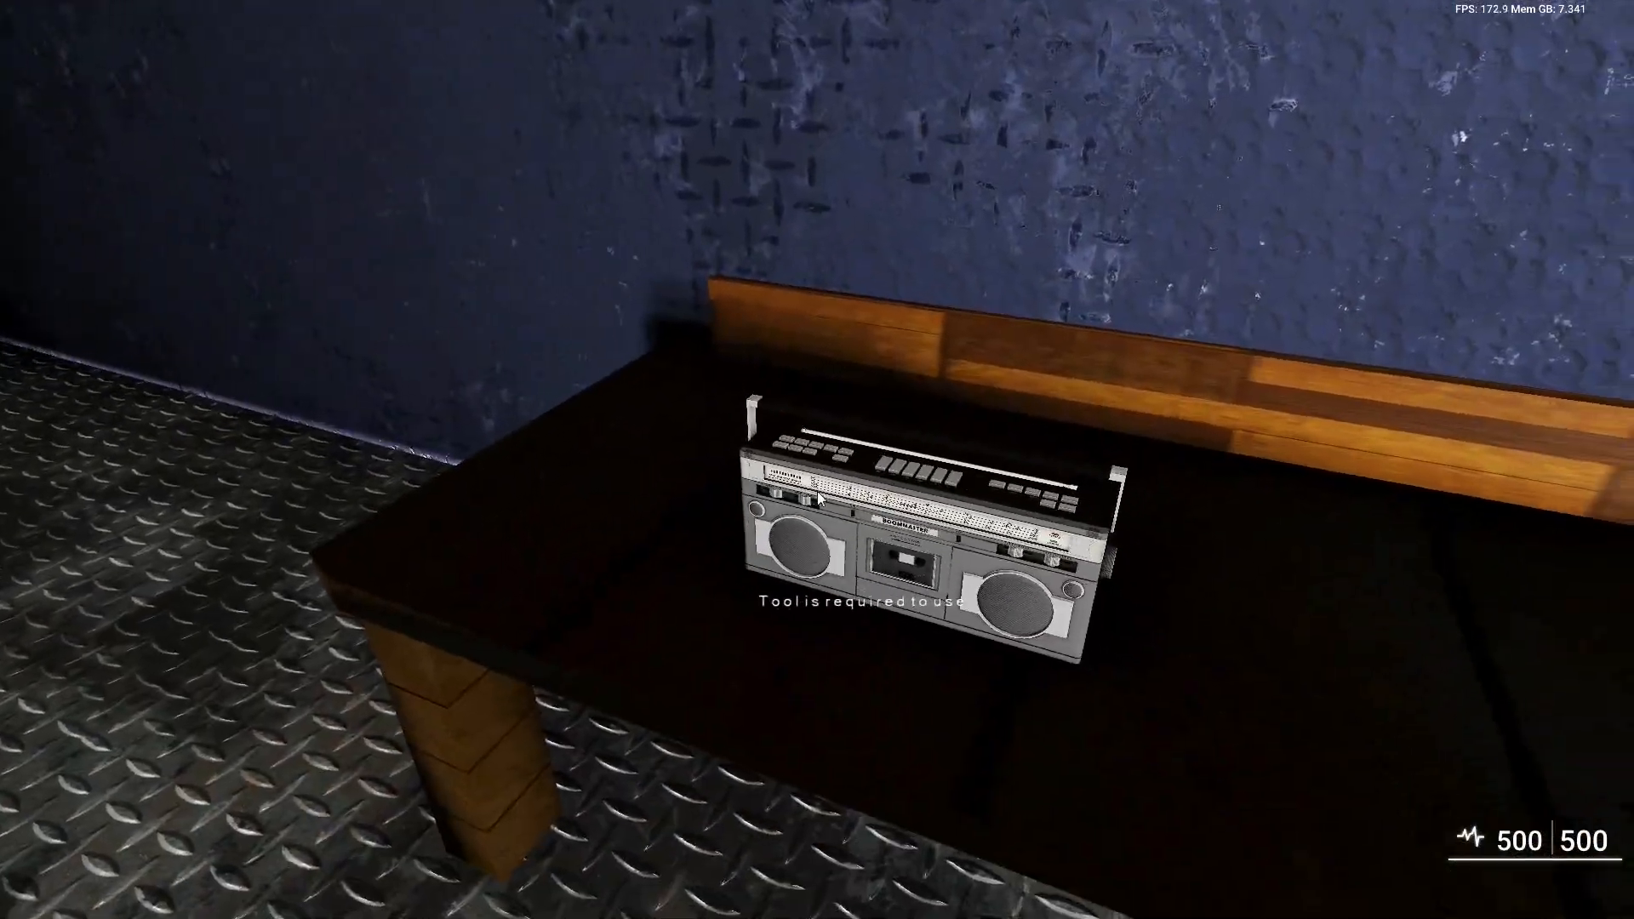
# - Walk to the battery lying in the dark corner of the room and pick it up
pyautogui.press('w')
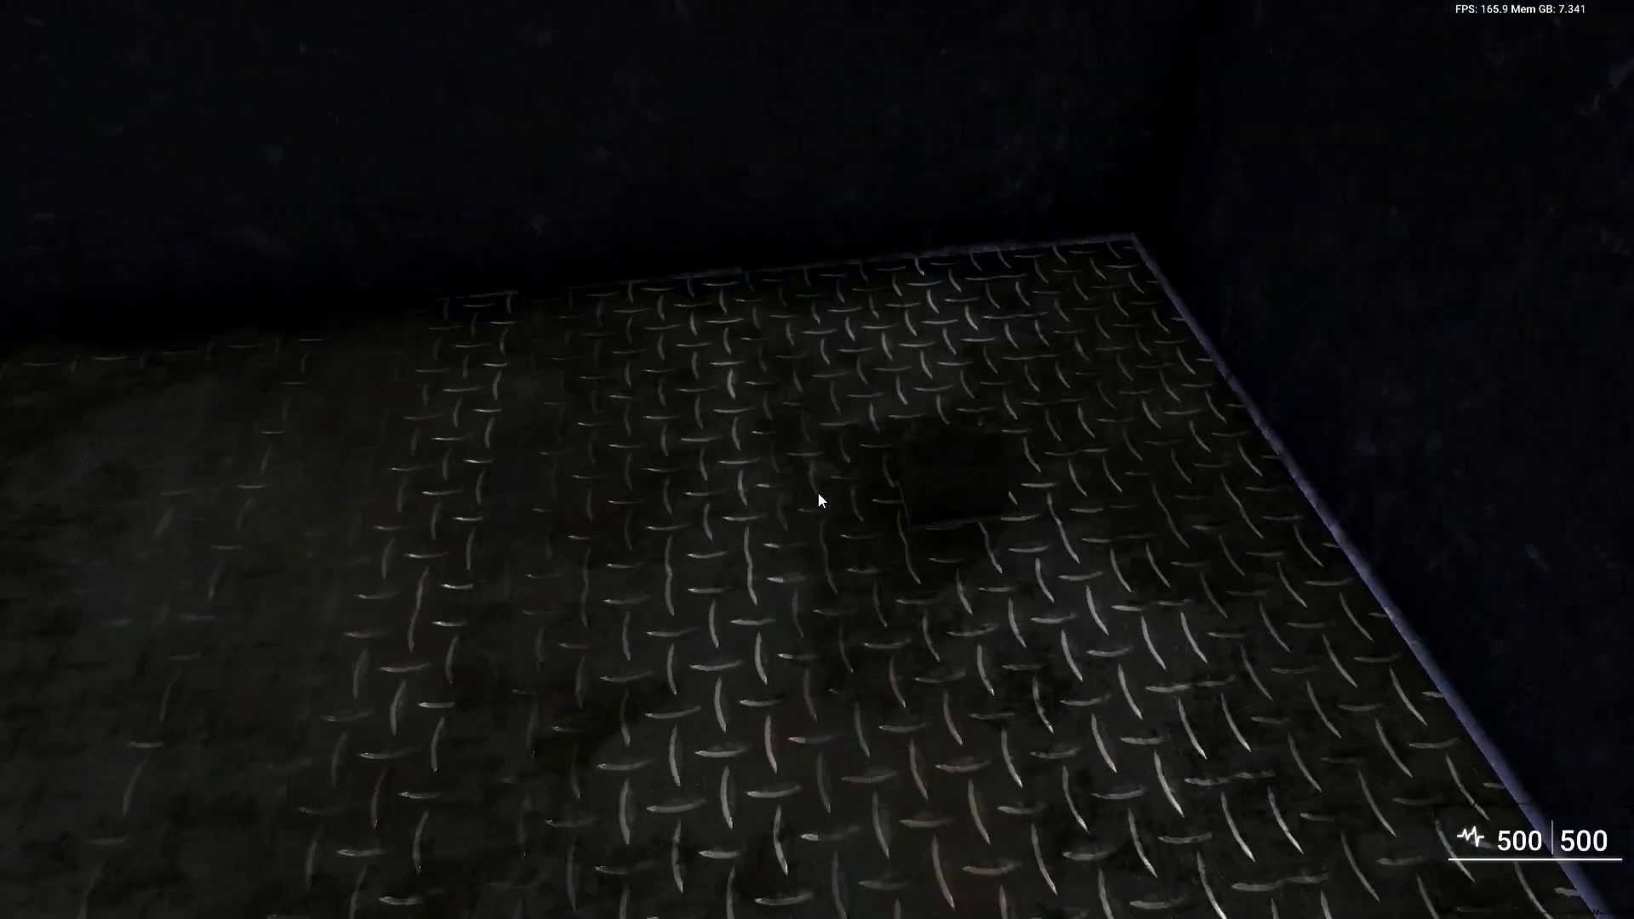
pyautogui.press('w')
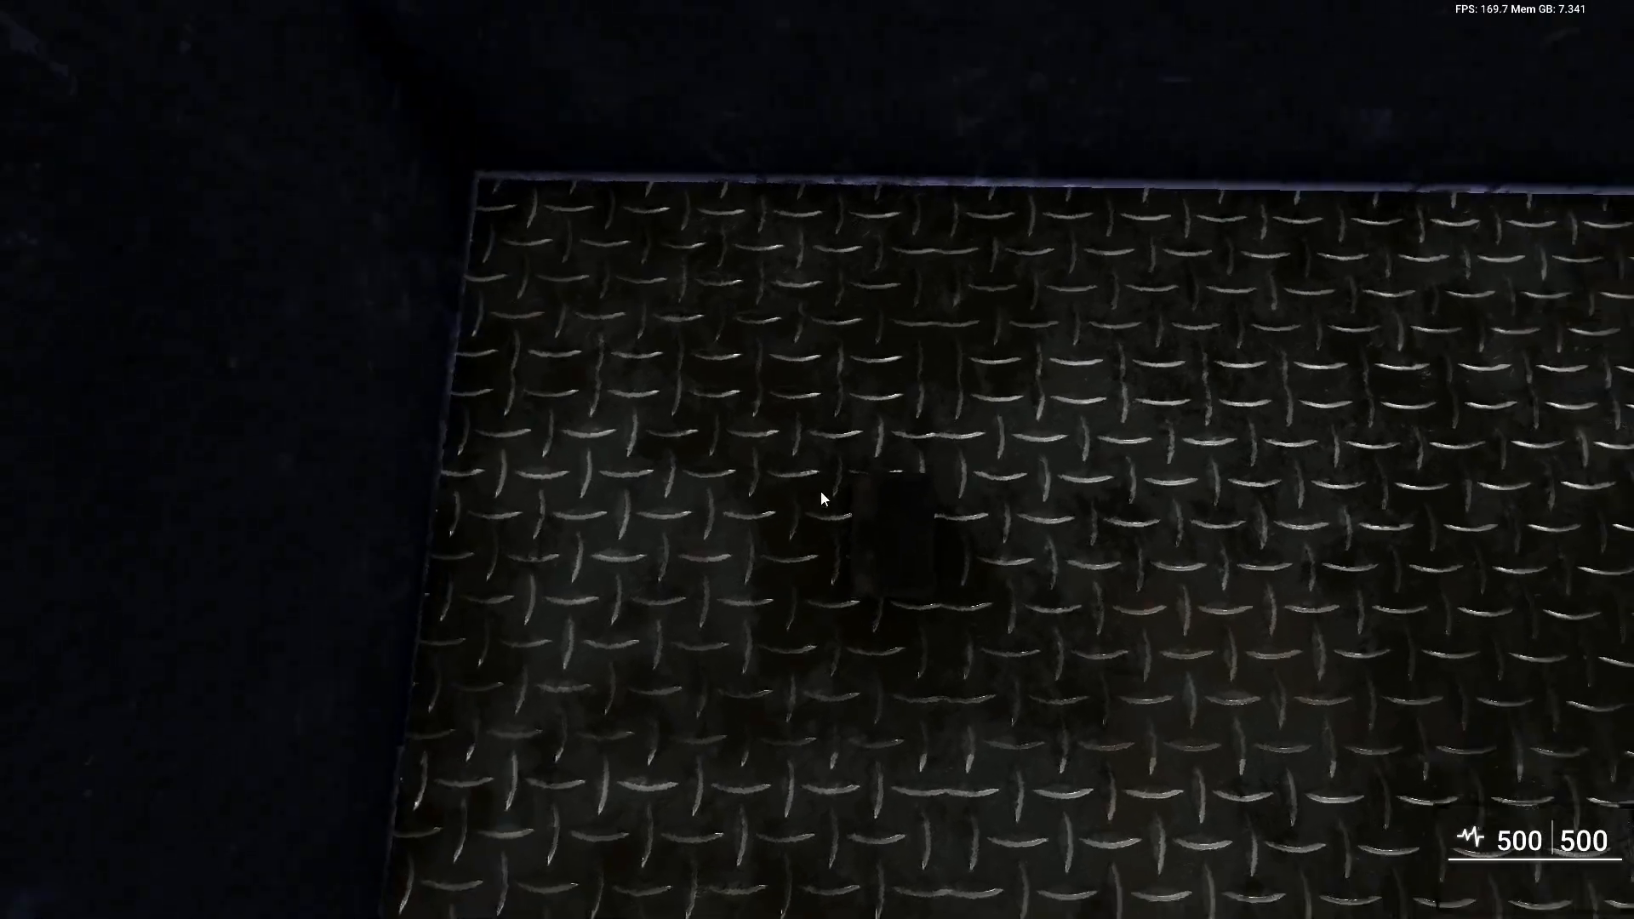
pyautogui.press('e')
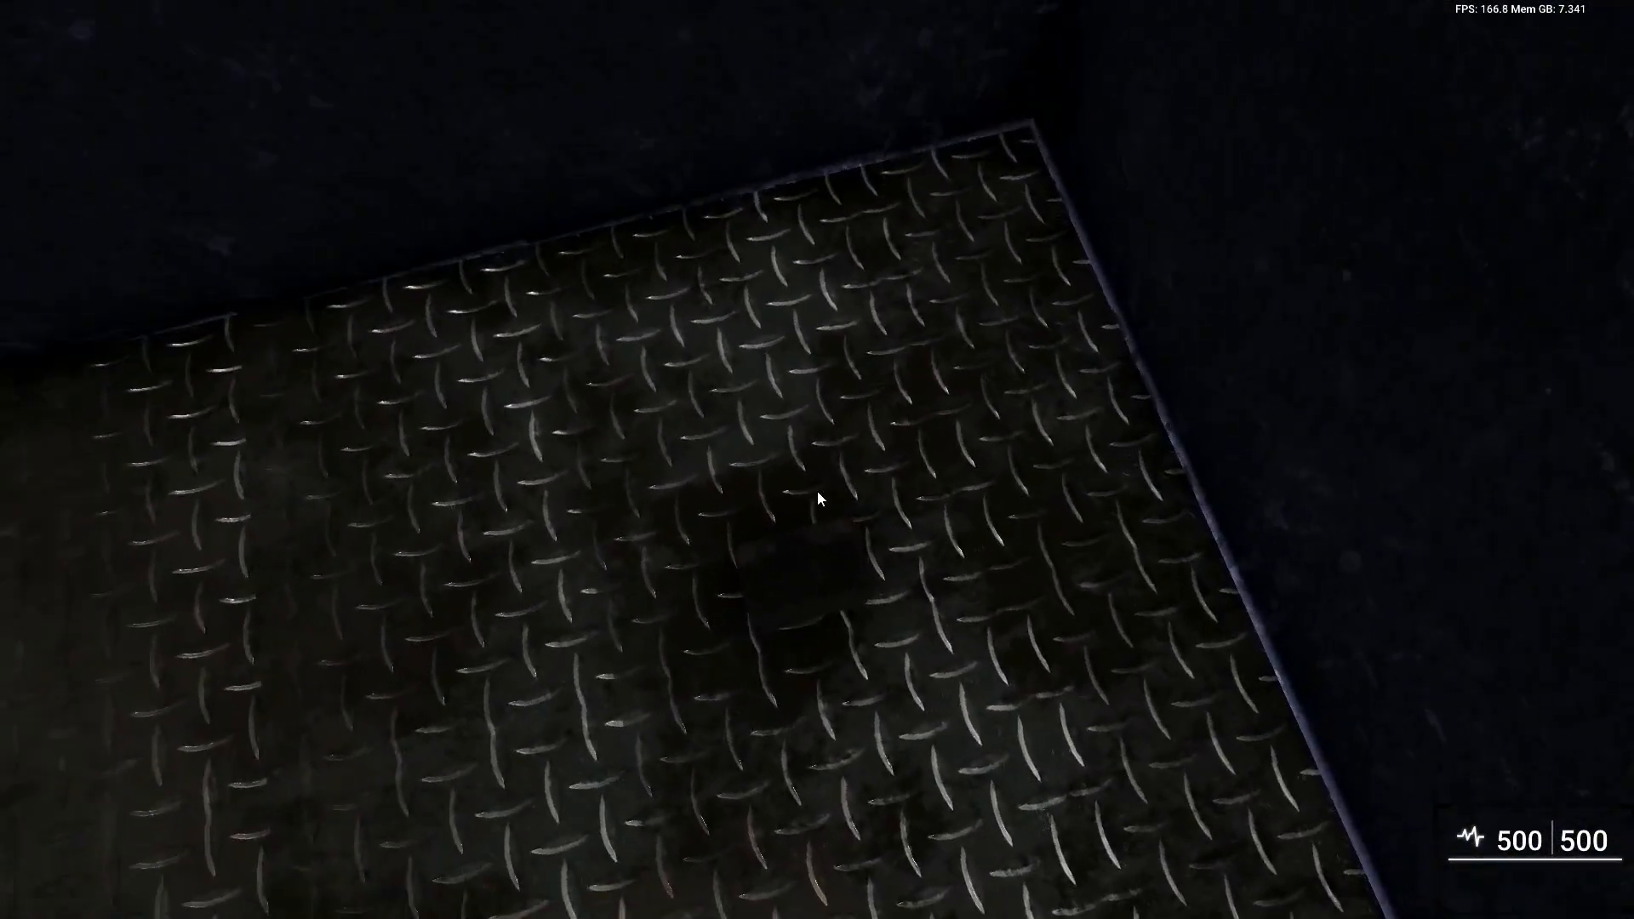
pyautogui.press('e')
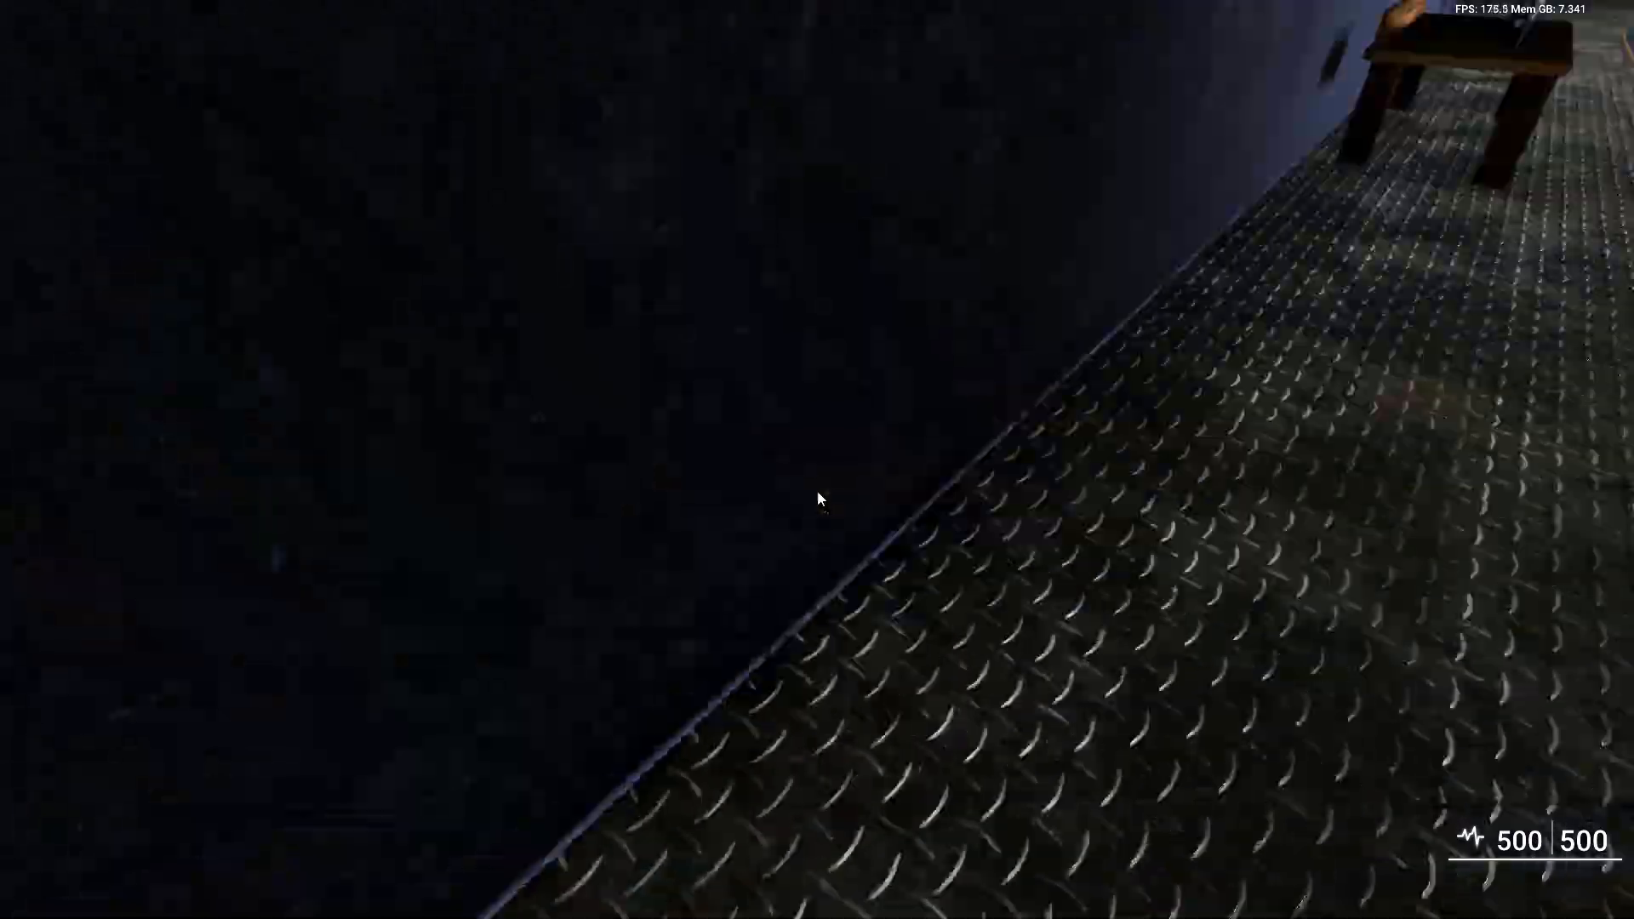
# - Return to the boombox on the table, use the battery to activate it, and end the level test
pyautogui.press('w')
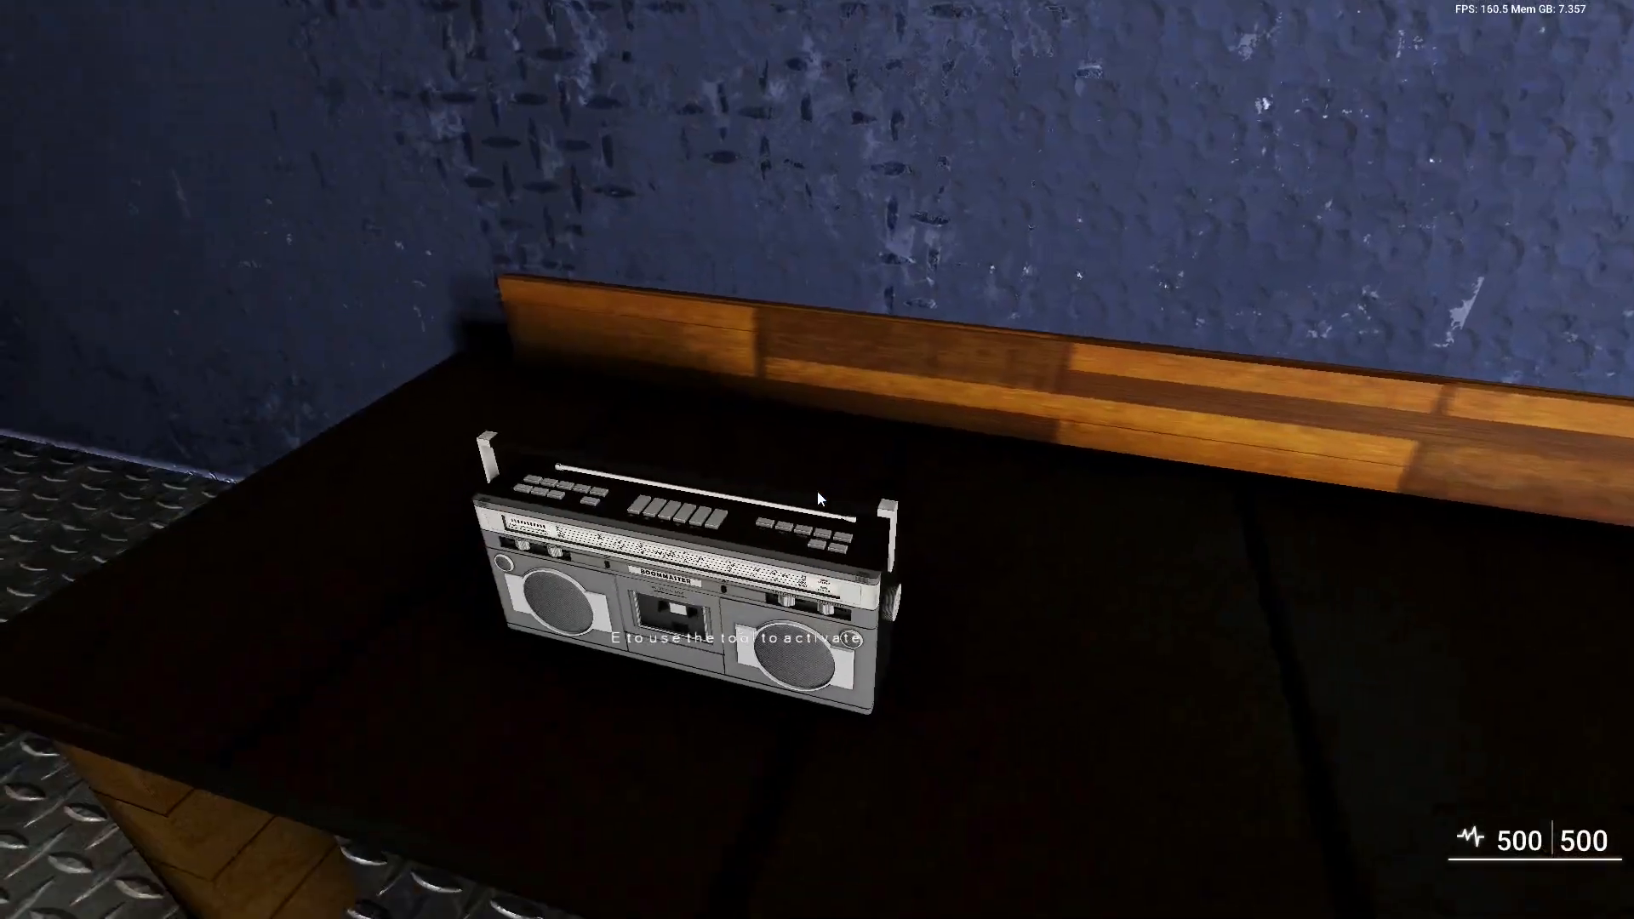
pyautogui.press('e')
pyautogui.press('s')
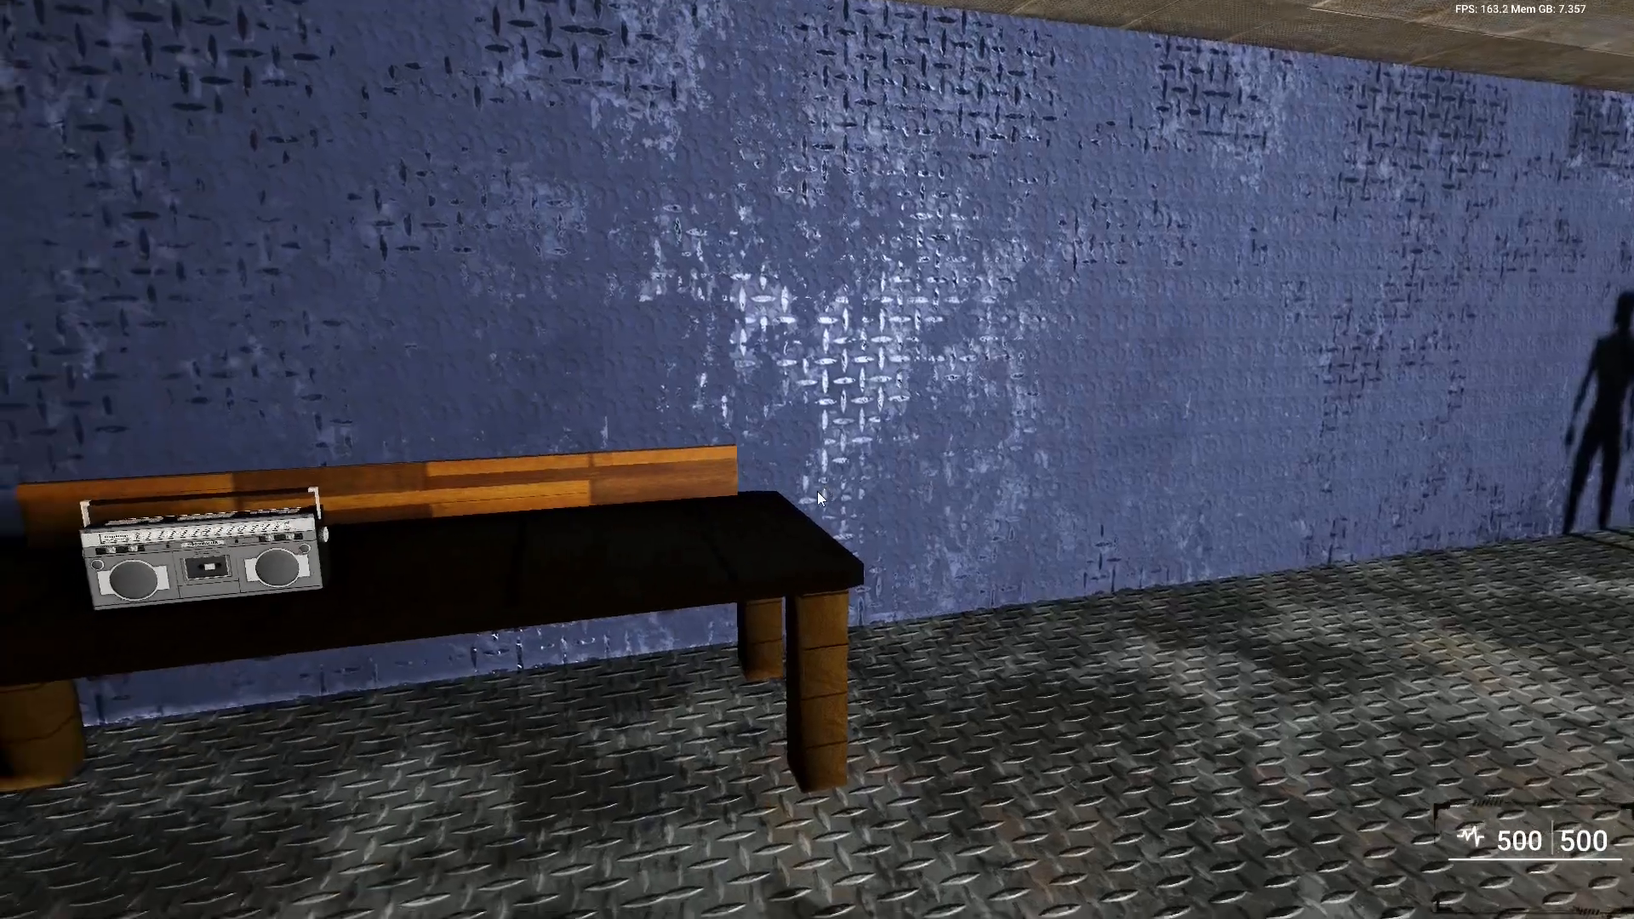
pyautogui.press('Escape')
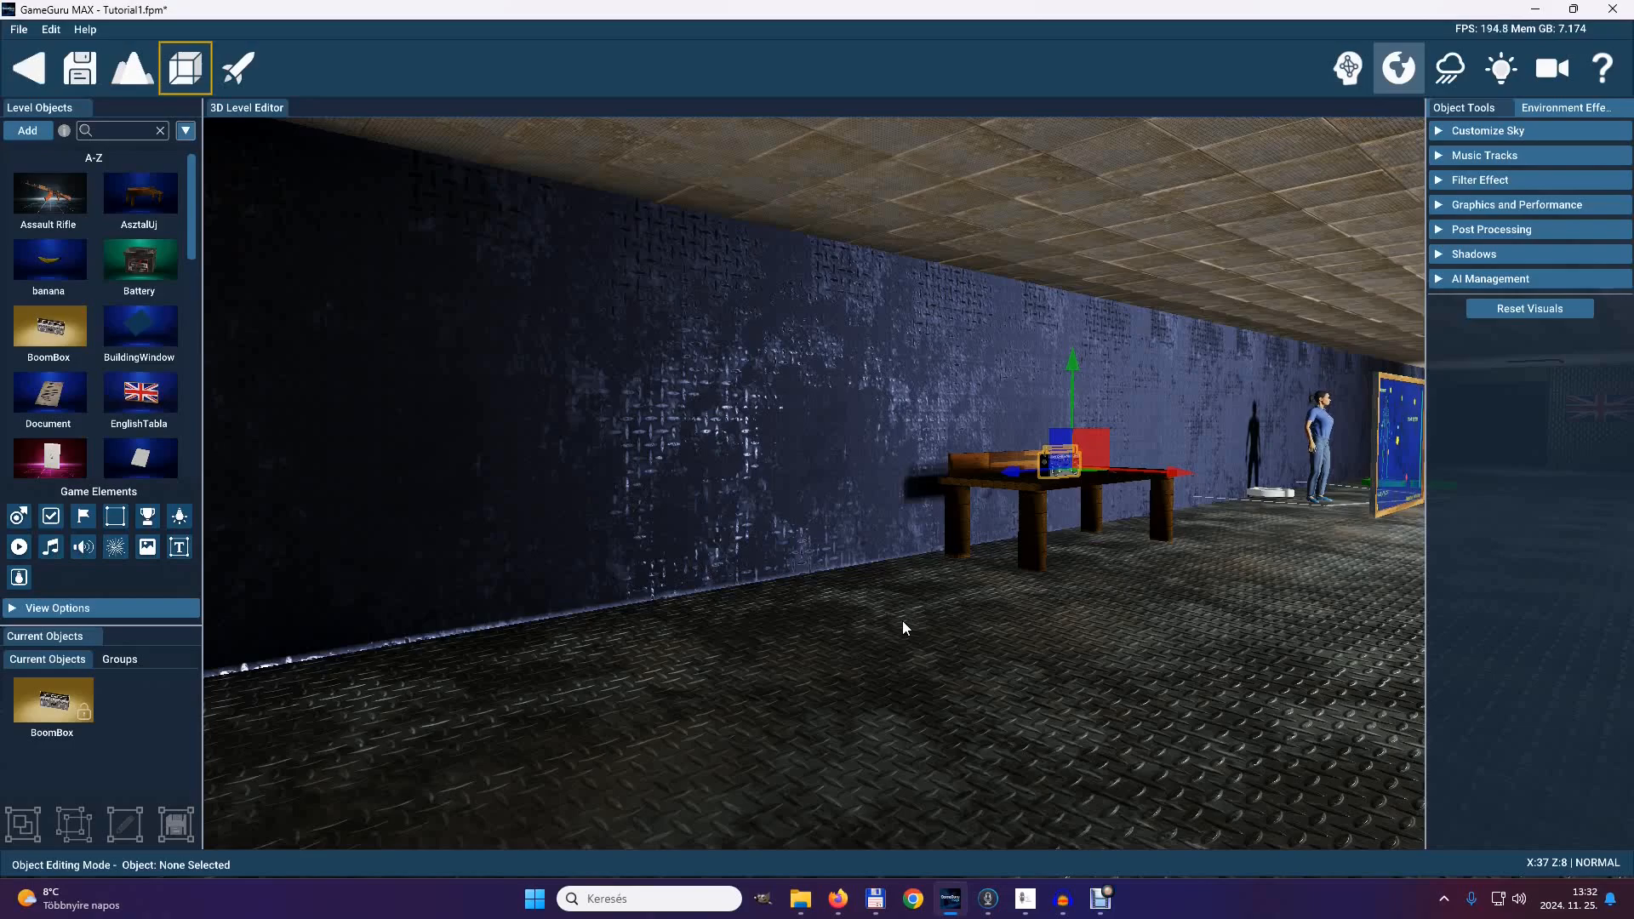
# - Add an alienglobe object to the level and place it in the open area of the room
pyautogui.moveTo(902, 621); pyautogui.dragTo(807, 457, button='right')
pyautogui.press('w')
pyautogui.moveTo(807, 457); pyautogui.dragTo(807, 457, button='right')
pyautogui.press('s')
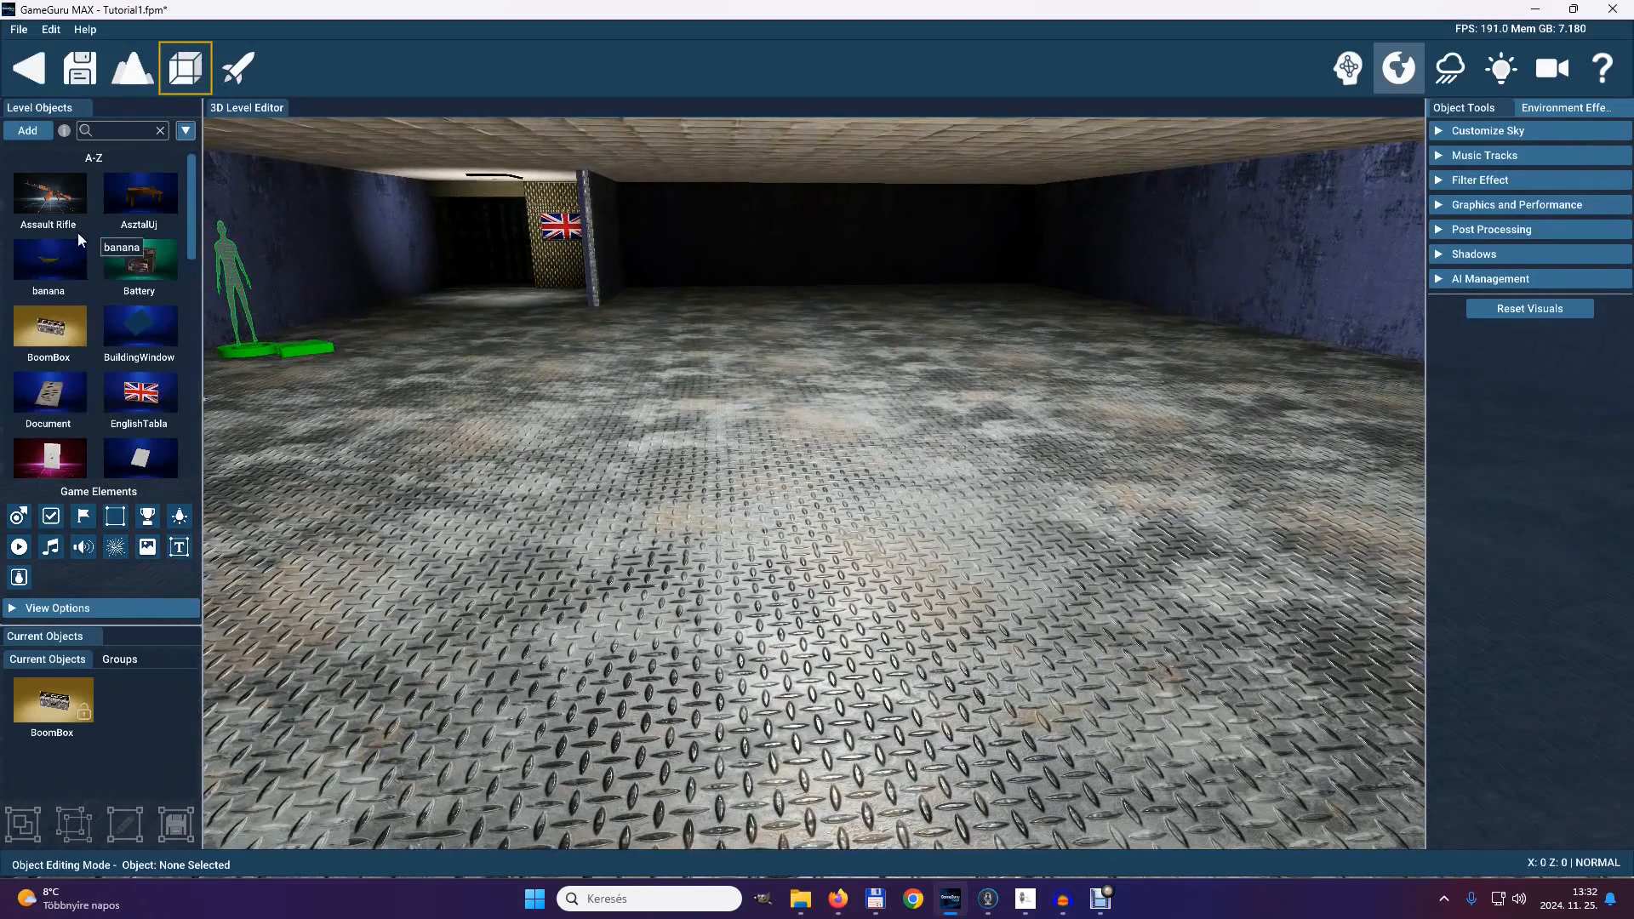
pyautogui.click(29, 131)
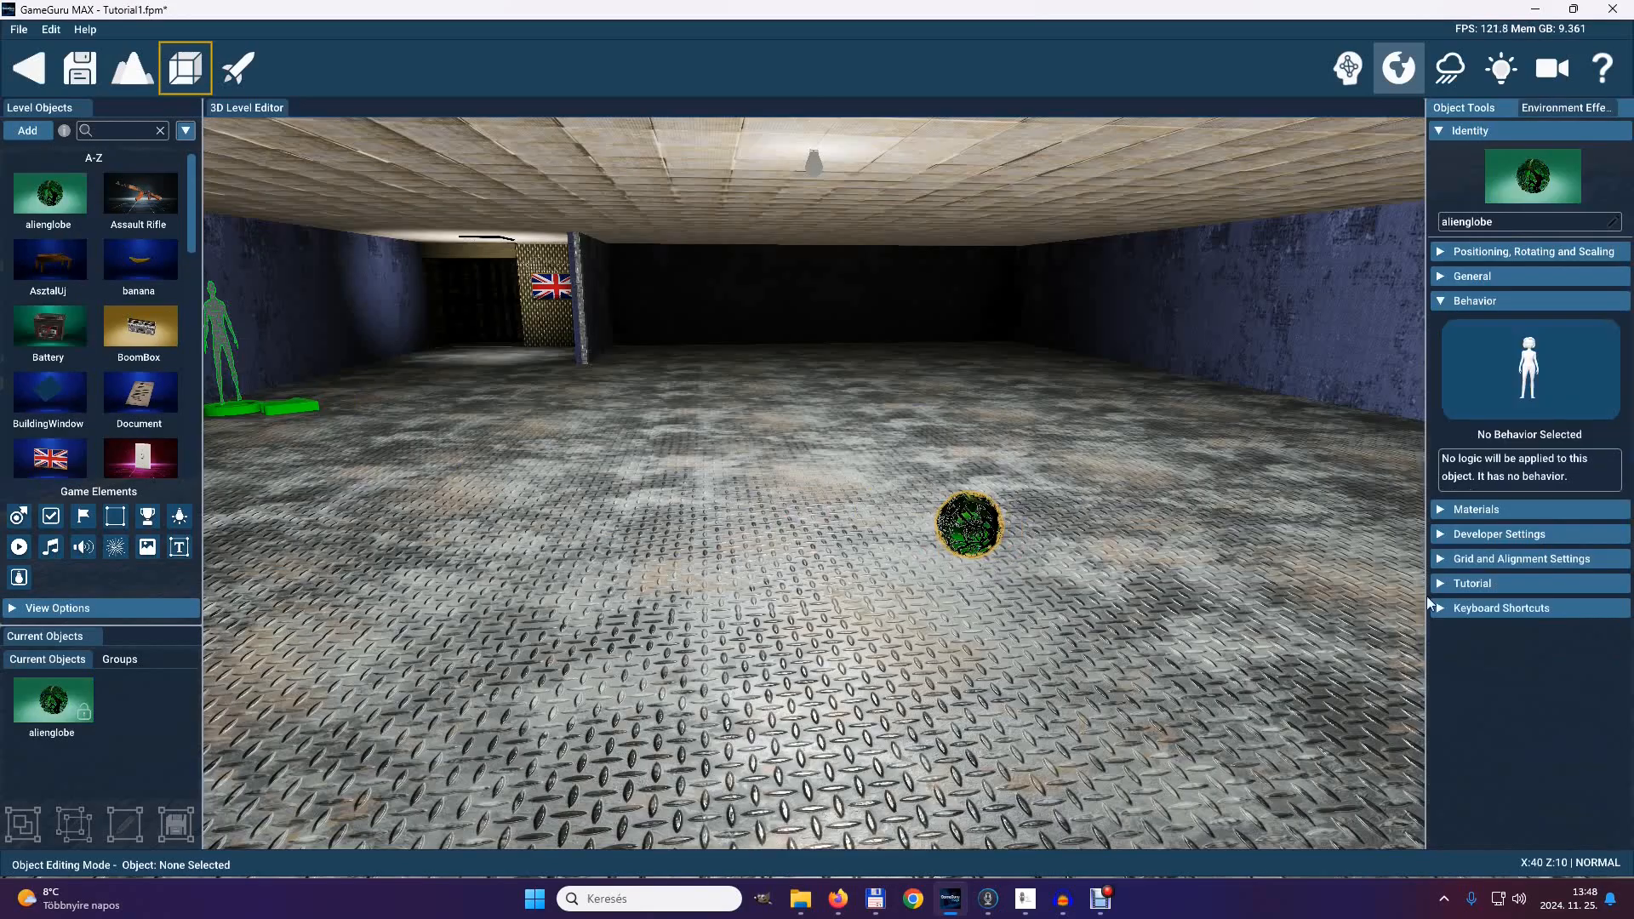
# - Assign the Collection Count behavior from the Puzzle category to the alienglobe
pyautogui.click(1528, 374)
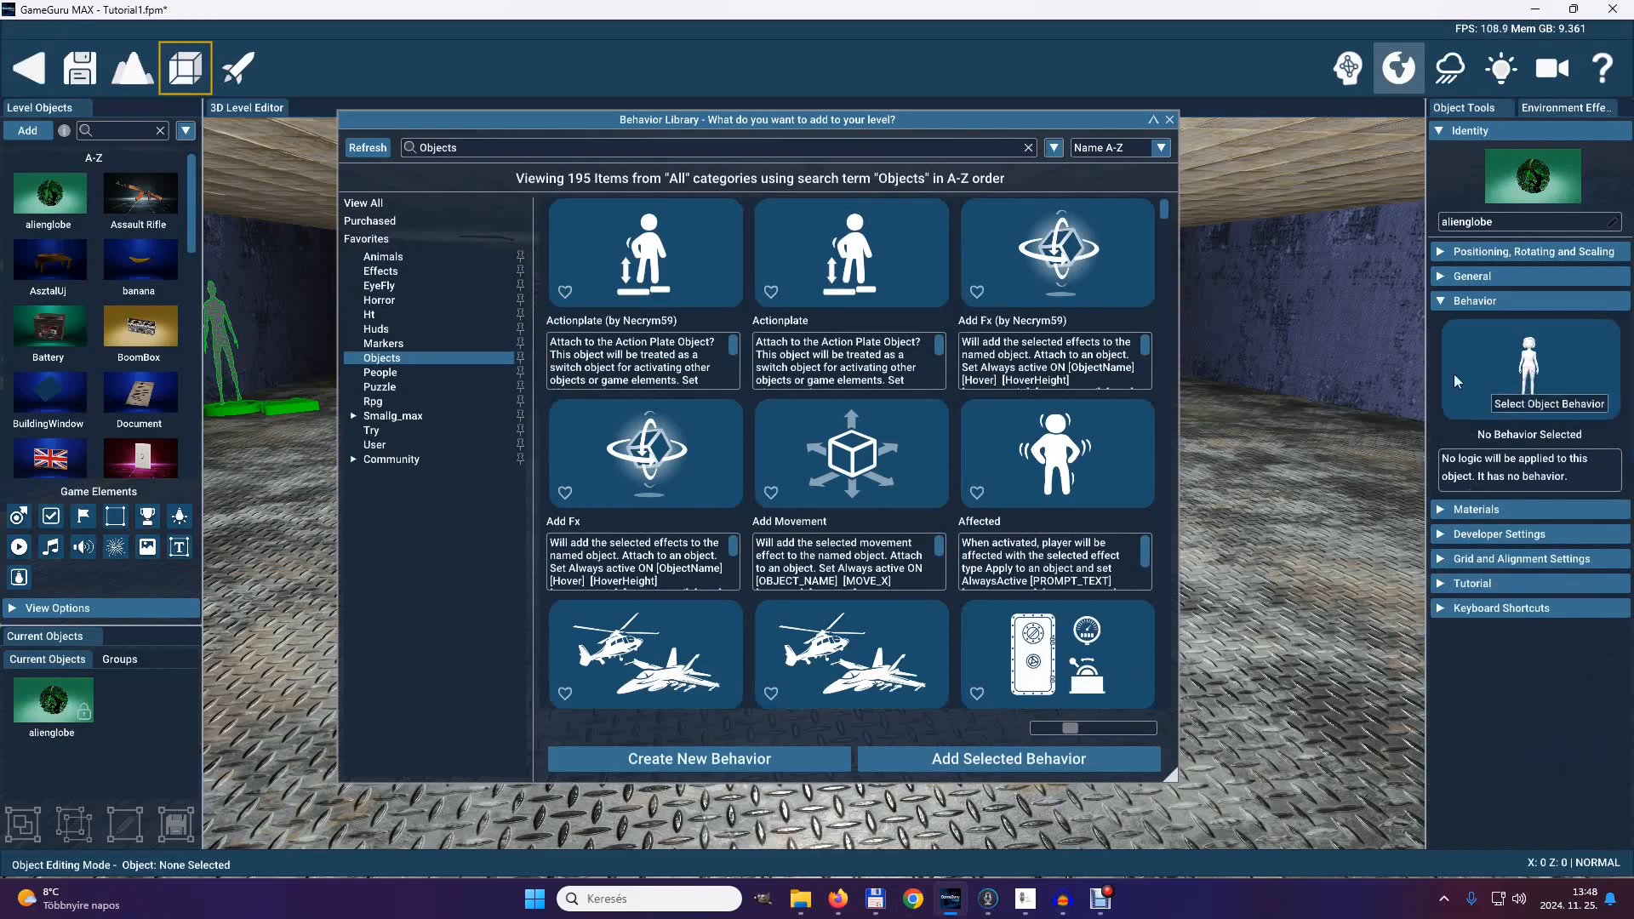
pyautogui.click(374, 388)
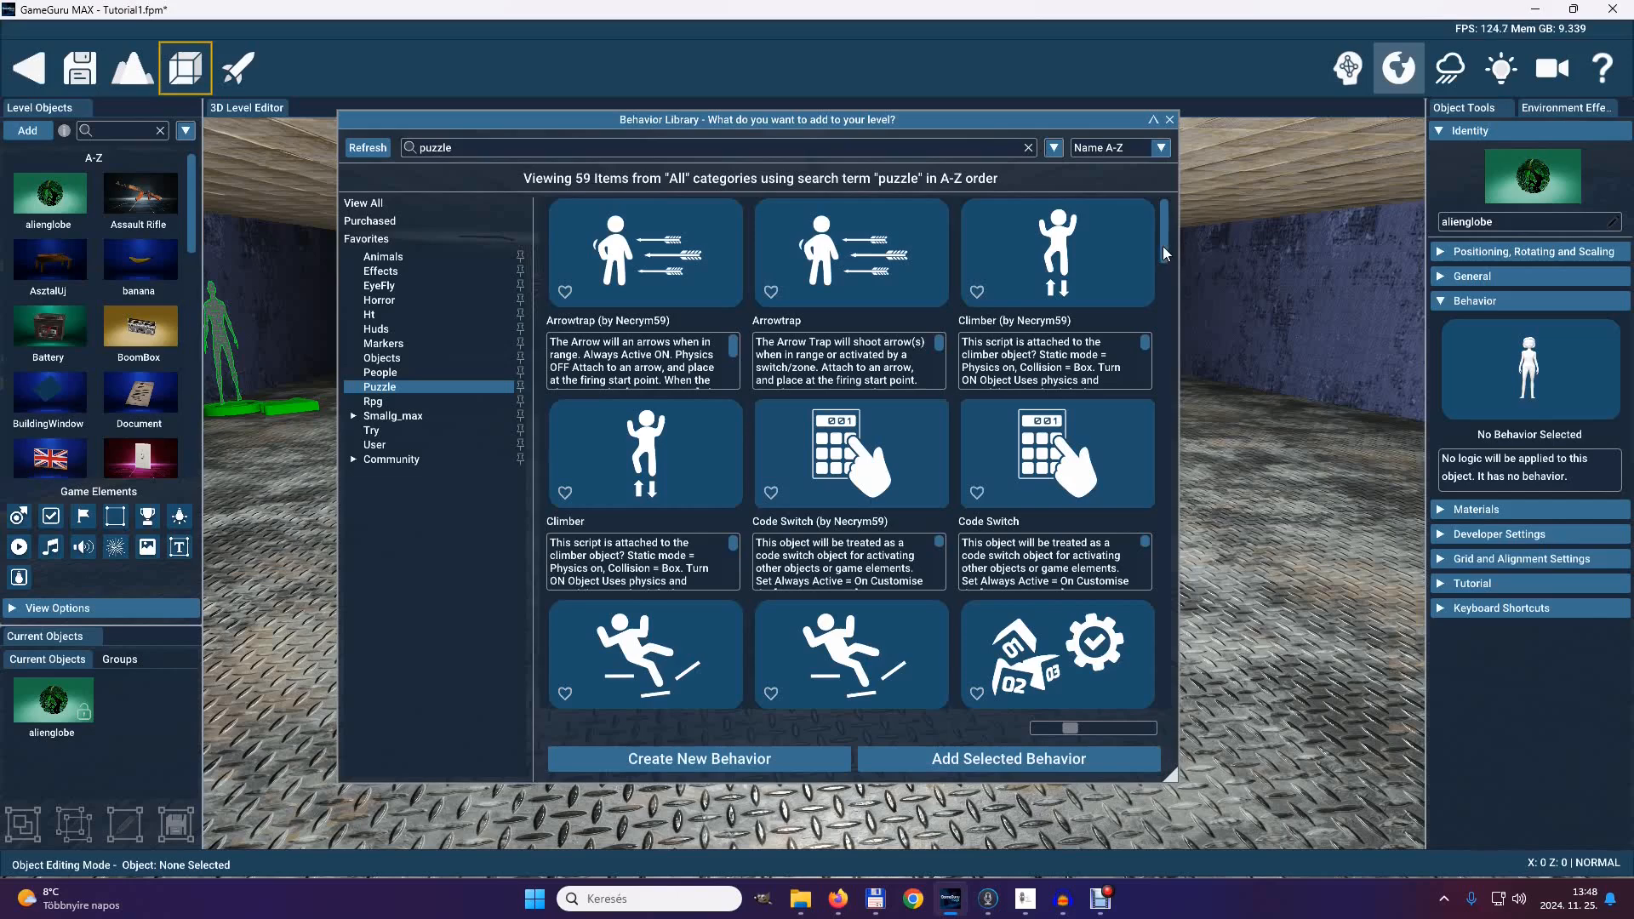
pyautogui.moveTo(1163, 247); pyautogui.dragTo(1169, 314)
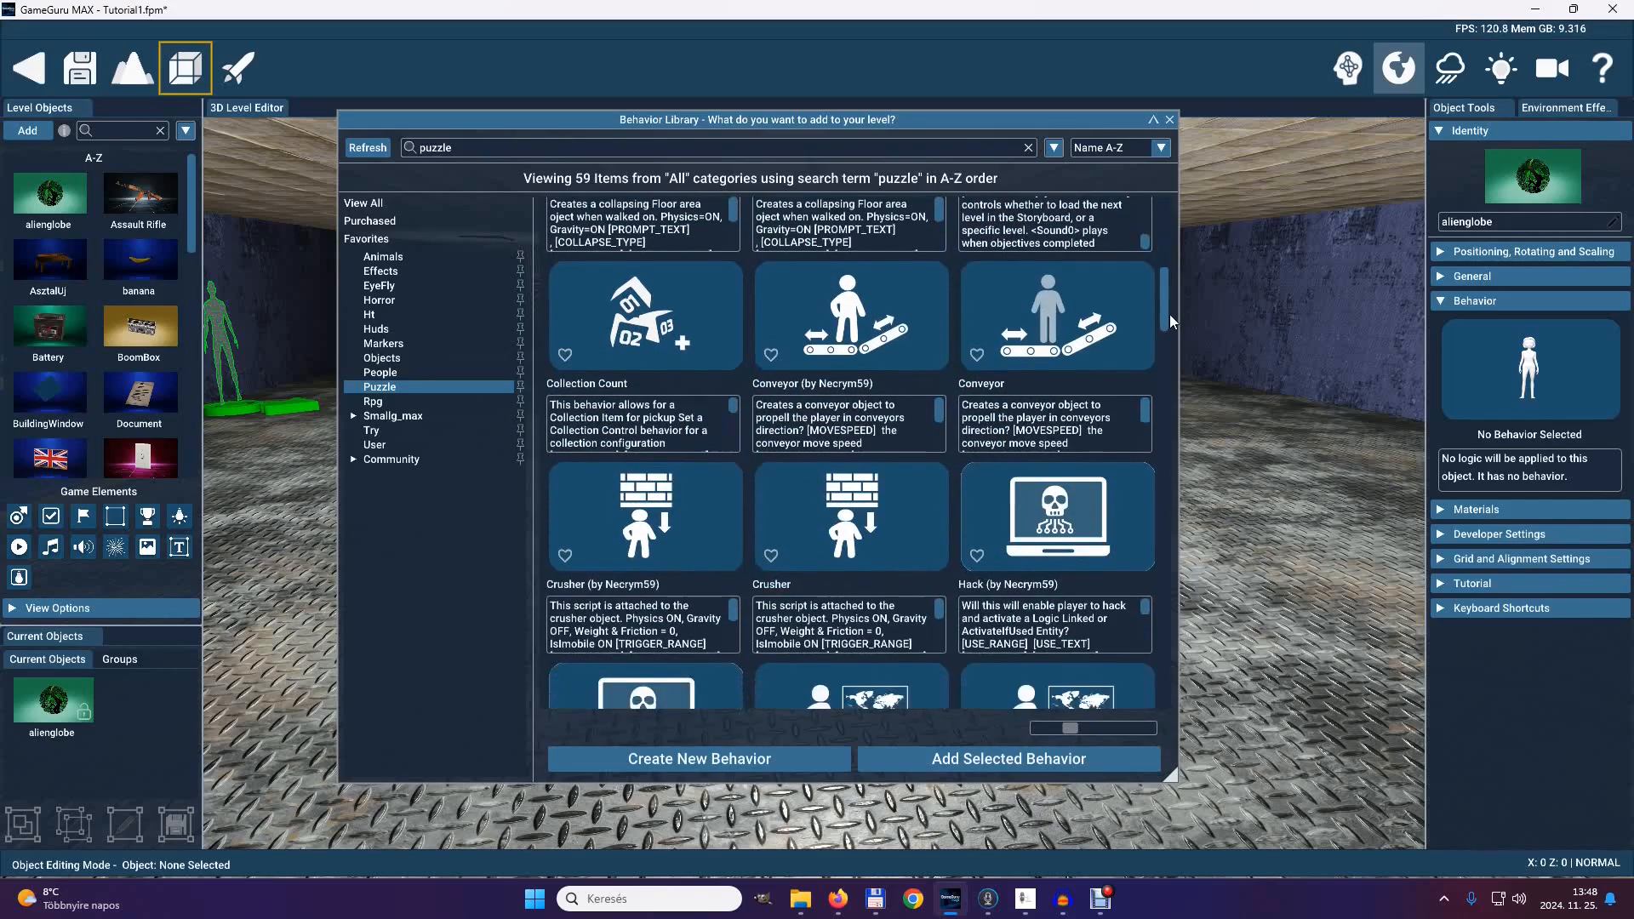
pyautogui.click(617, 320)
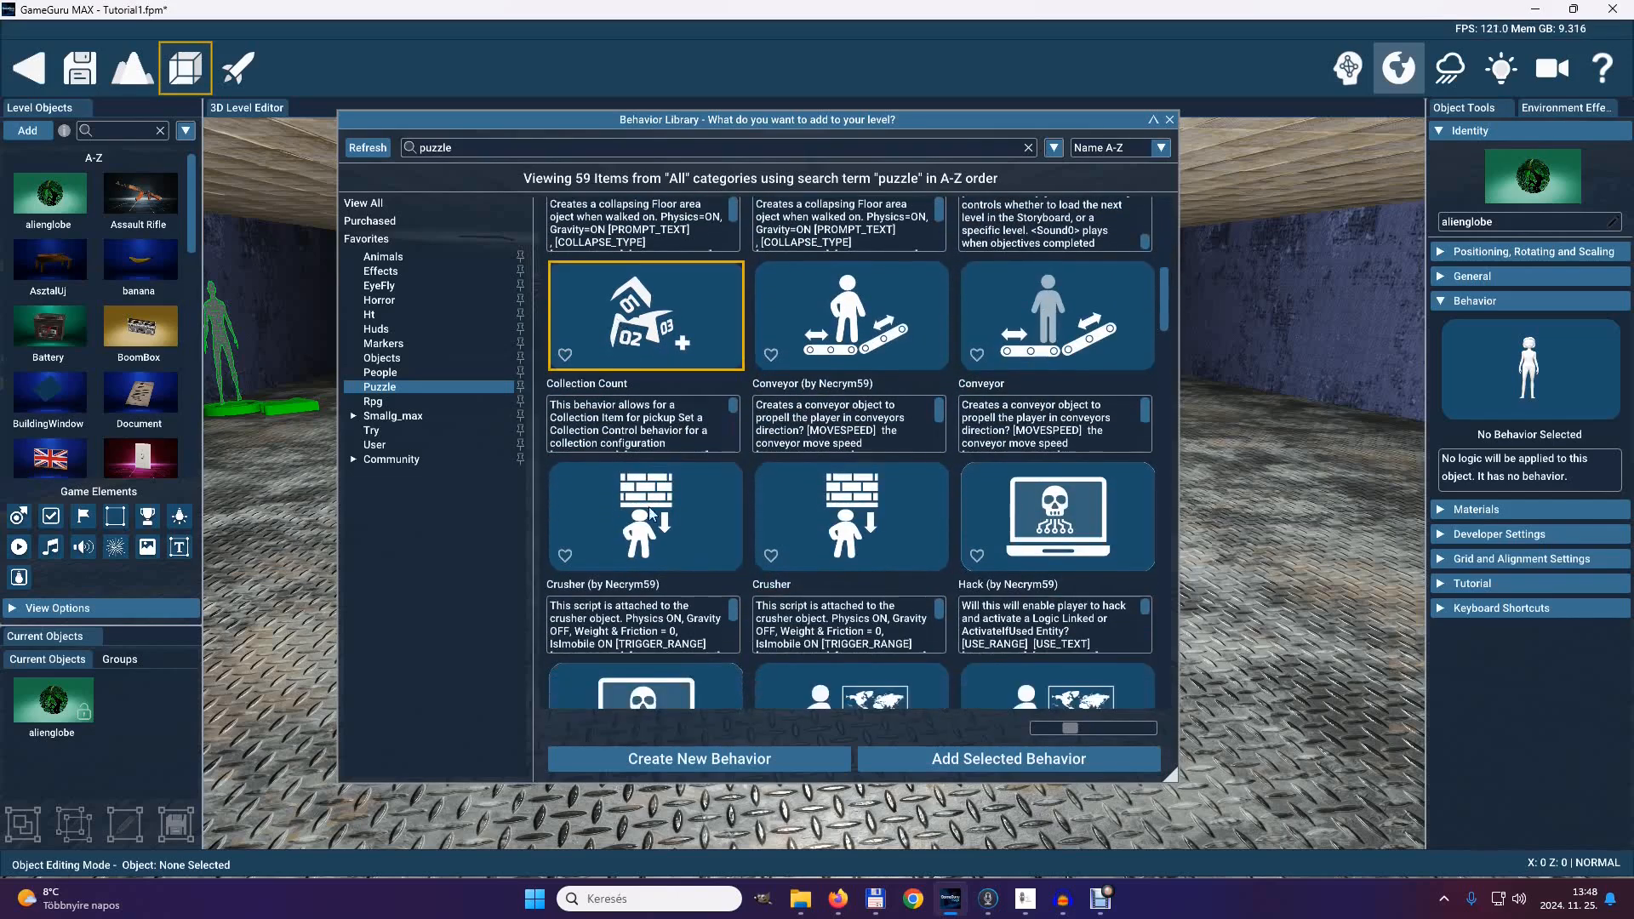
pyautogui.click(1083, 757)
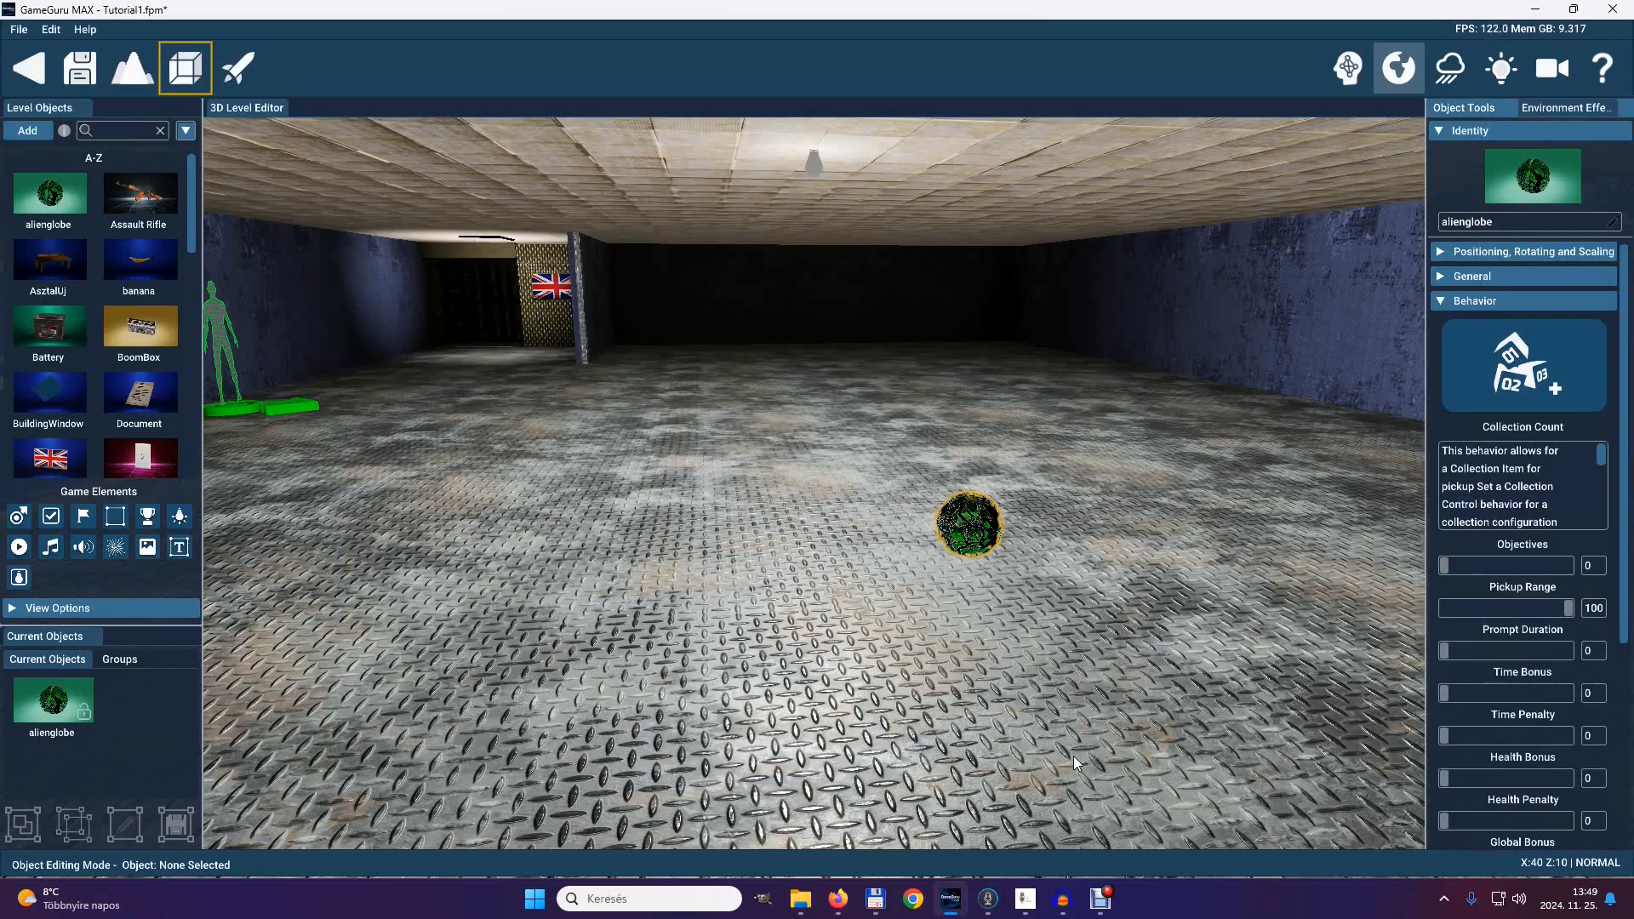
# - Set the alienglobe's Collection Count objectives to 5 and its prompt duration to the maximum
pyautogui.click(1589, 566)
pyautogui.write('5')
pyautogui.moveTo(1620, 609); pyautogui.dragTo(1632, 699)
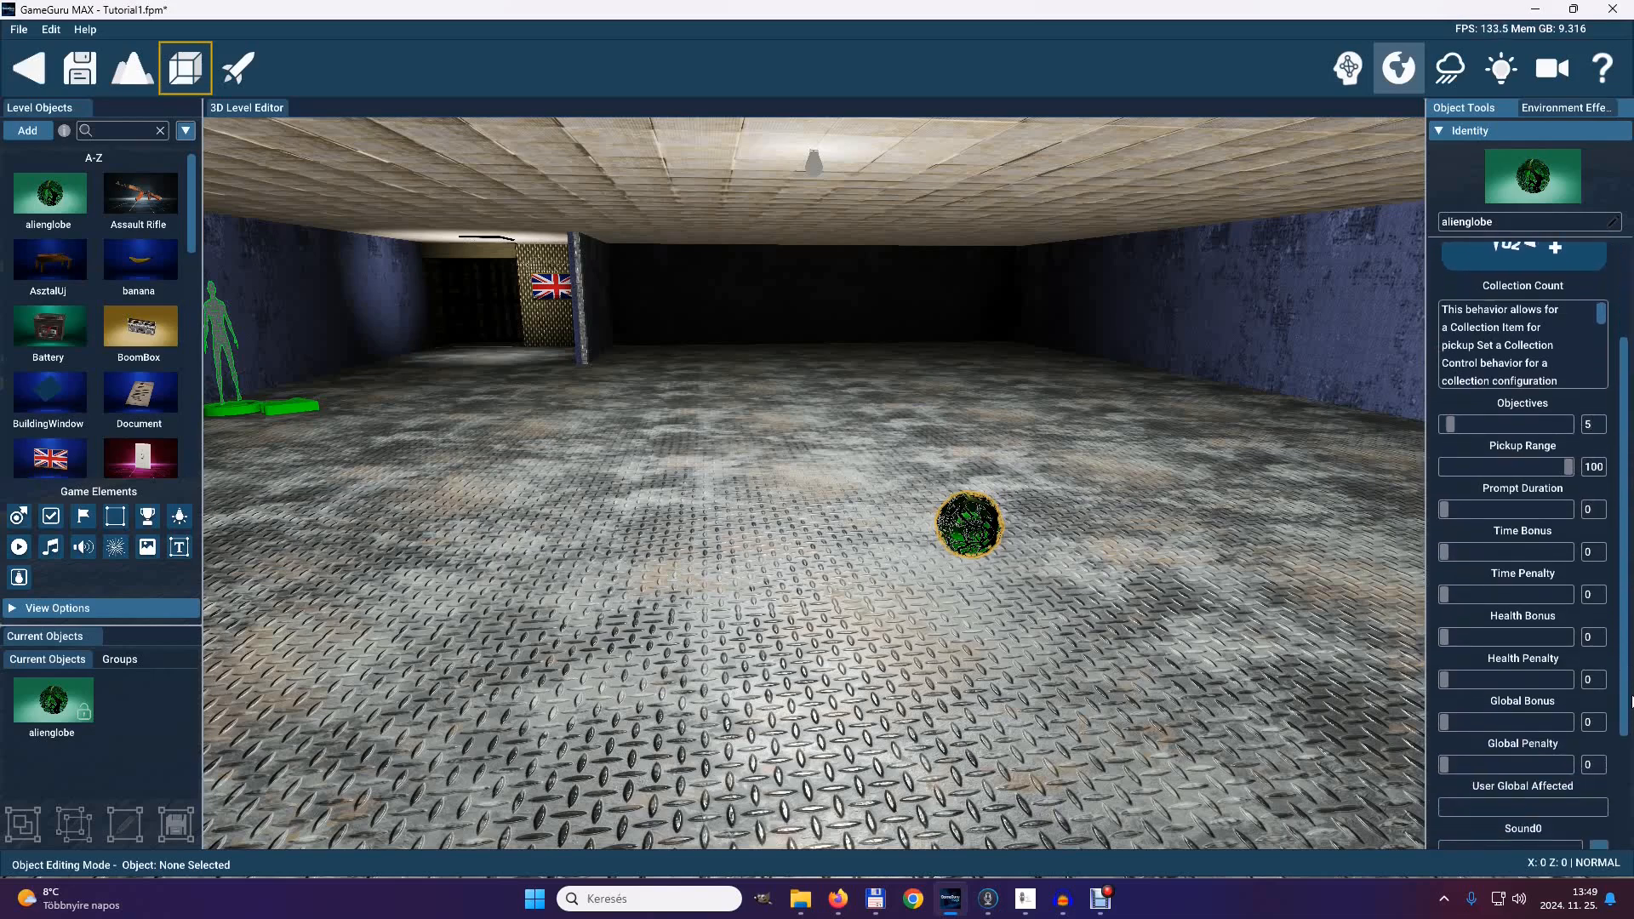
pyautogui.moveTo(1439, 513)
pyautogui.mouseDown()
pyautogui.moveTo(1459, 513)
pyautogui.moveTo(1444, 516)
pyautogui.mouseUp()
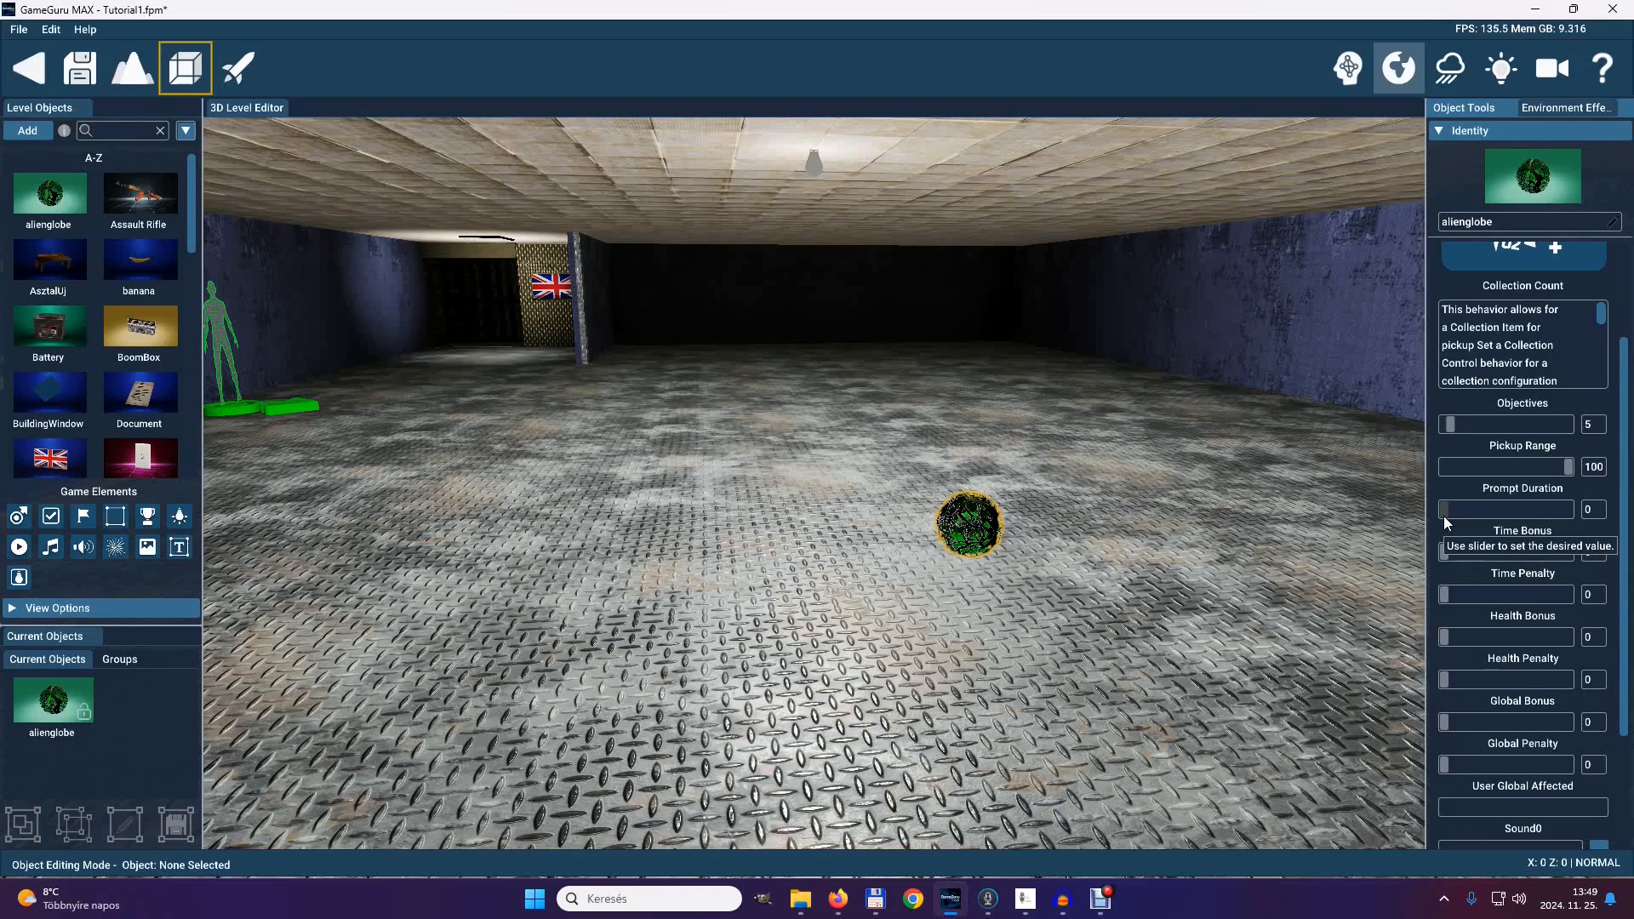
pyautogui.moveTo(1444, 516); pyautogui.dragTo(1570, 516)
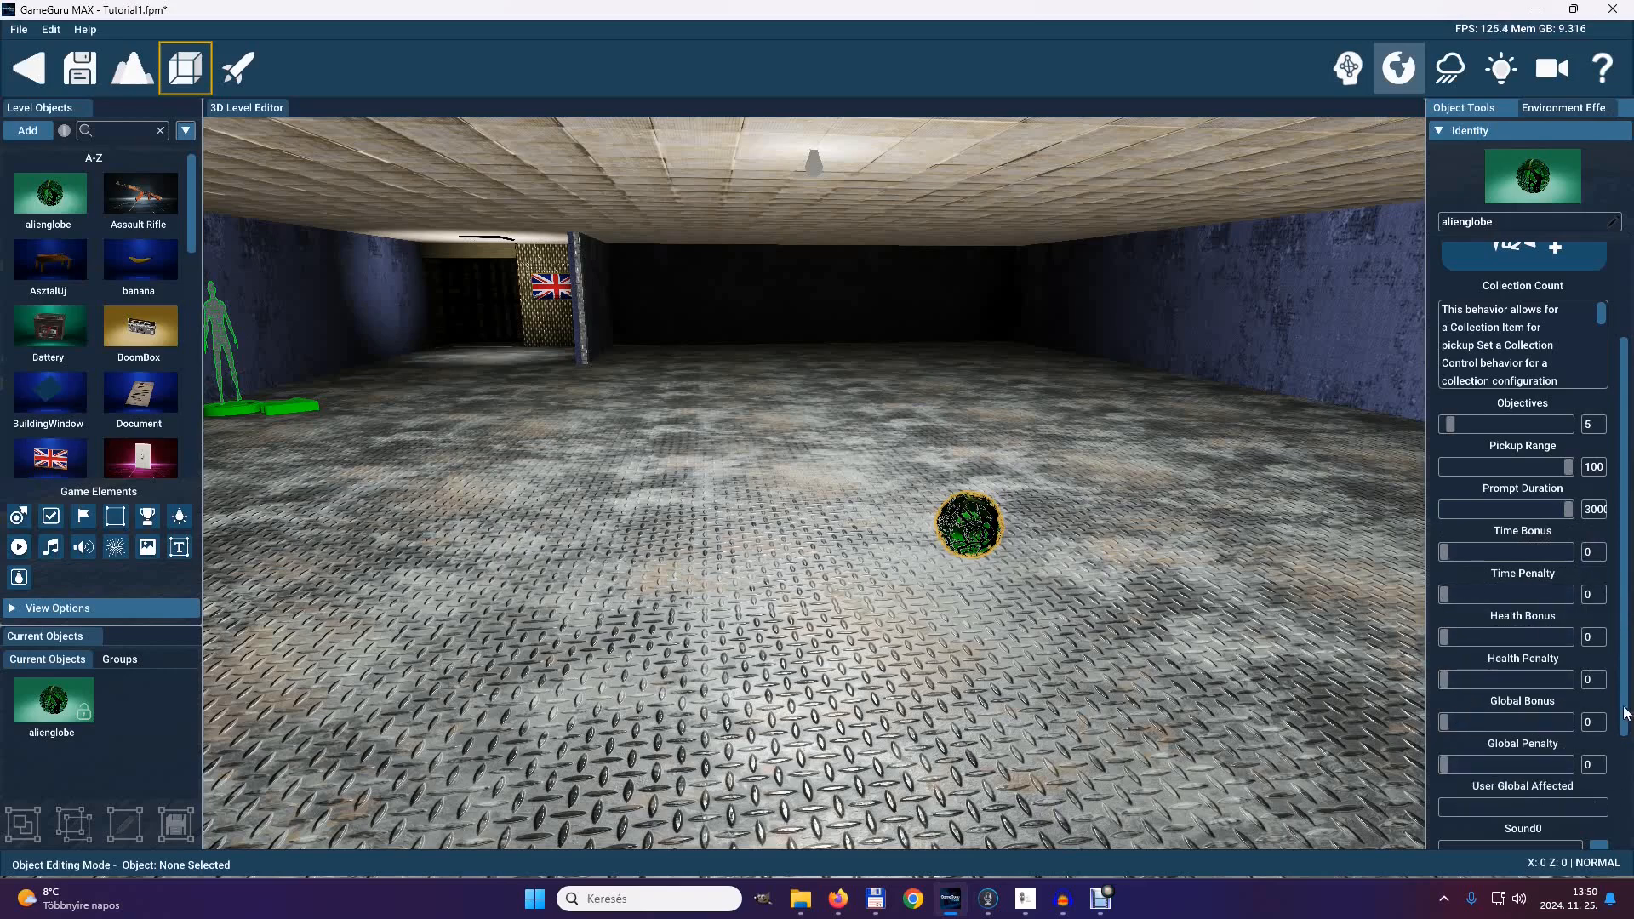
# - Set the alienglobe's global bonus to 1 and its affected user global to MyObject
pyautogui.scroll(-3, 1628, 692)
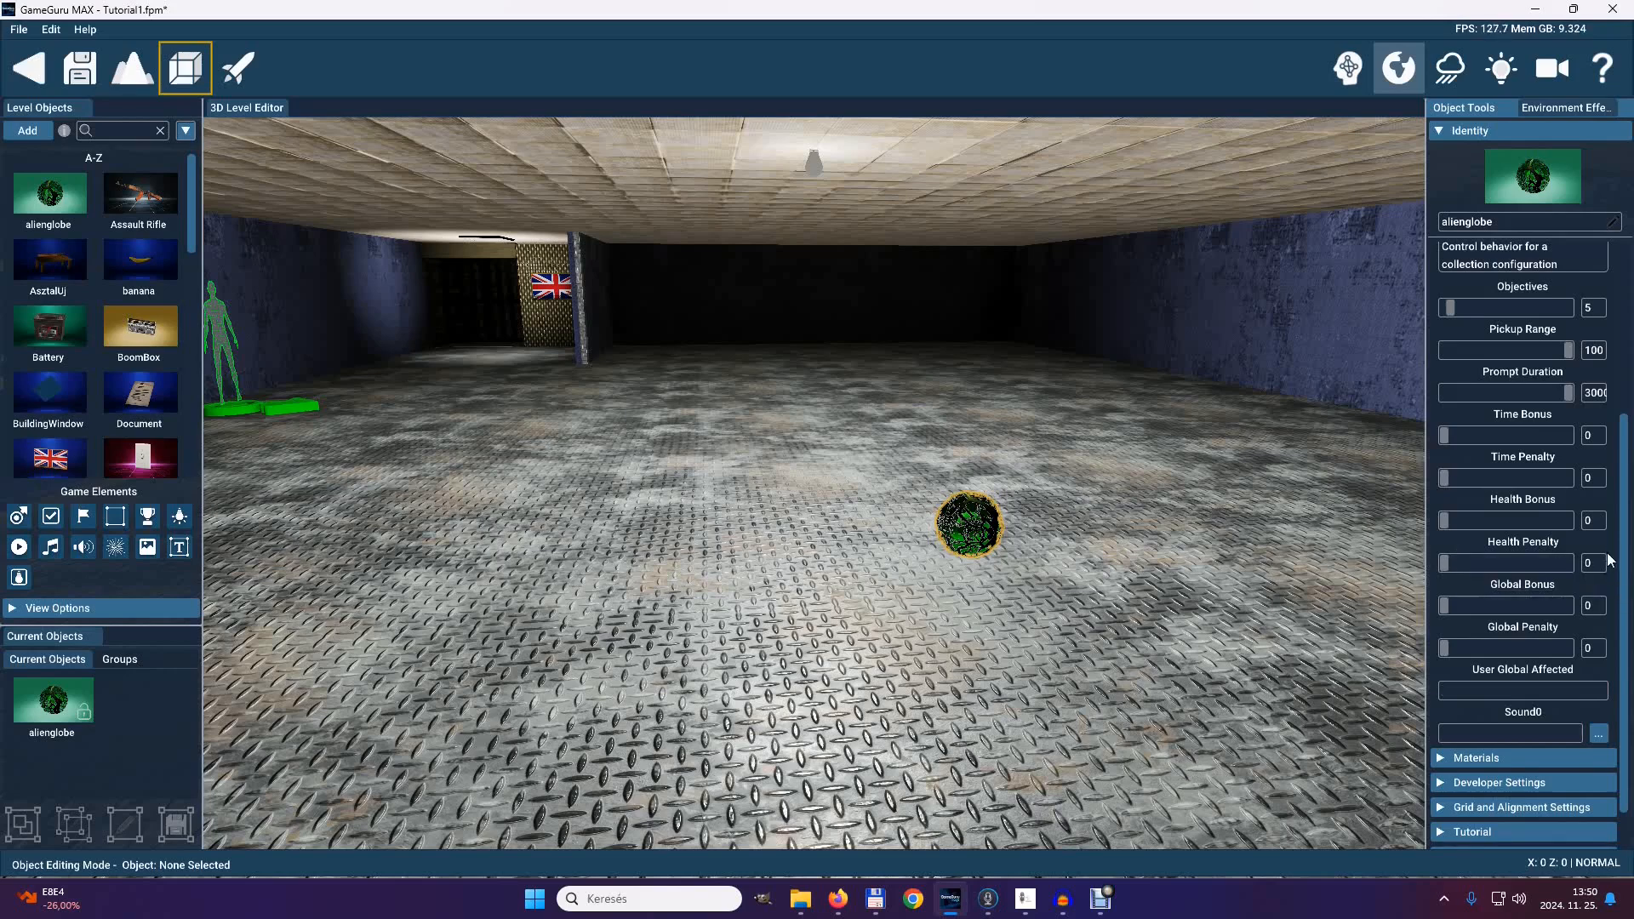
pyautogui.click(1589, 605)
pyautogui.write('1')
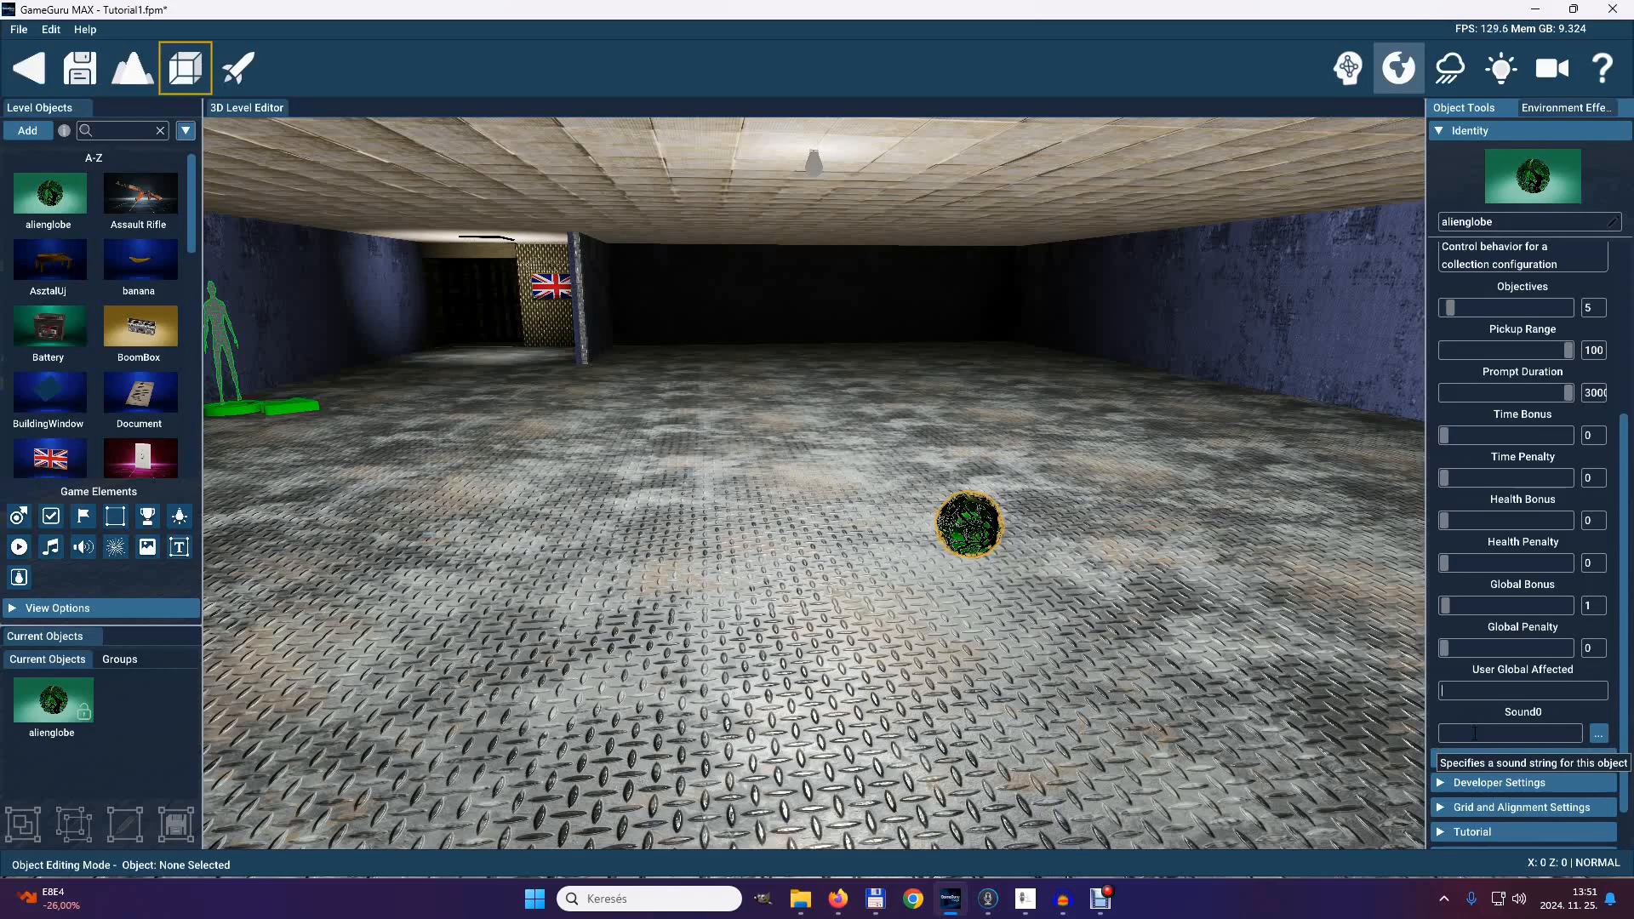
pyautogui.write('MyObject')
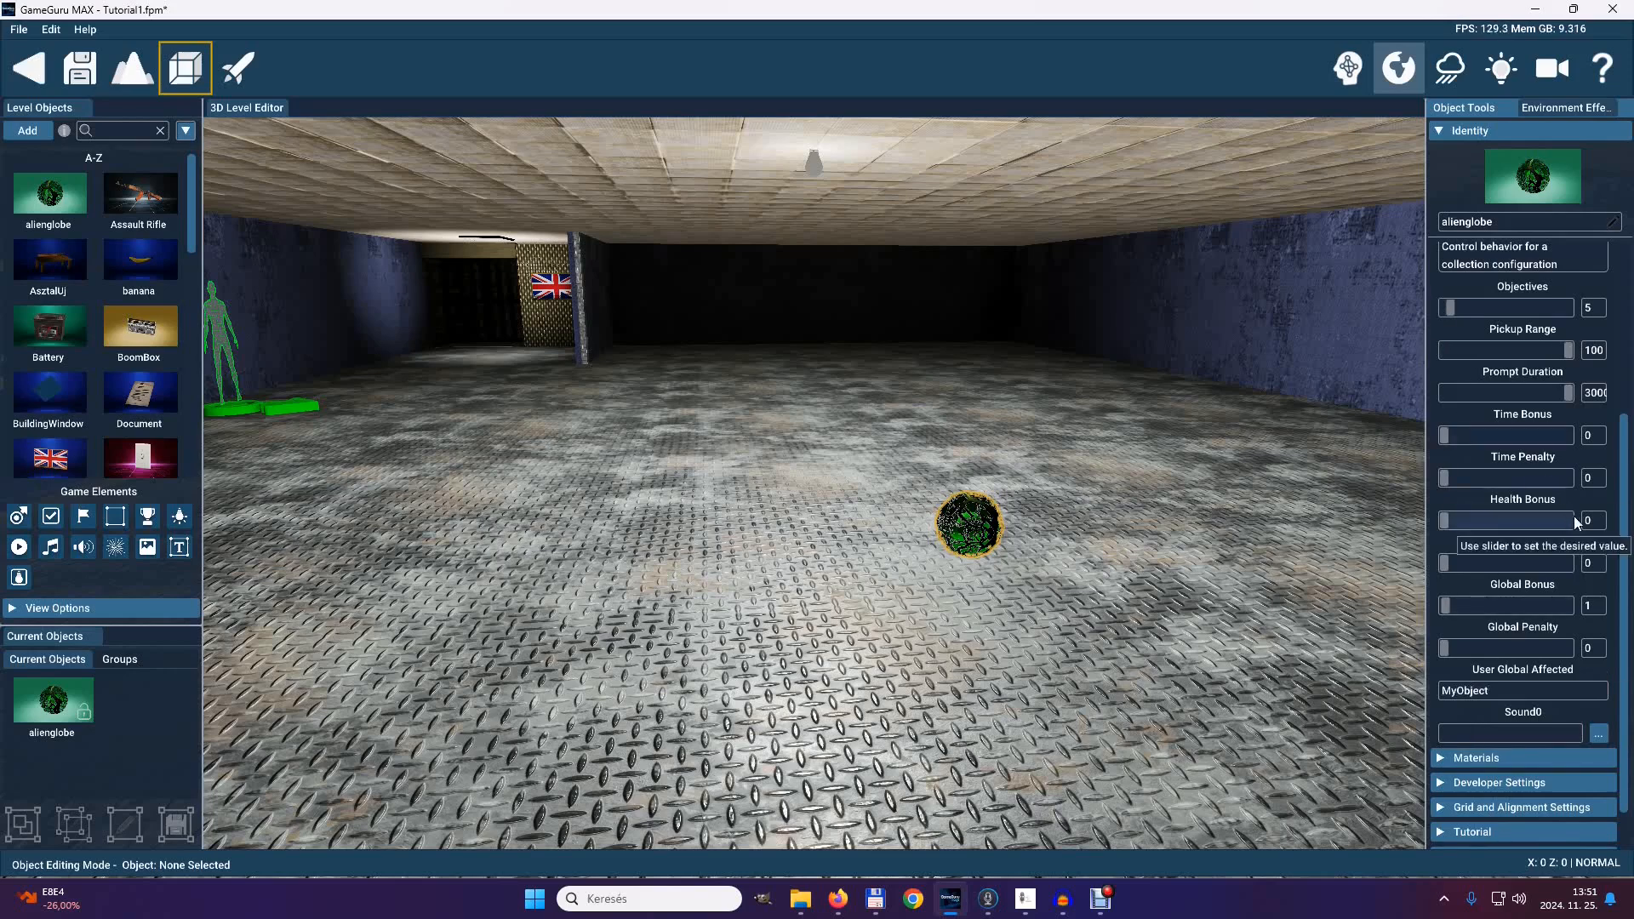
pyautogui.scroll(5, 1626, 551)
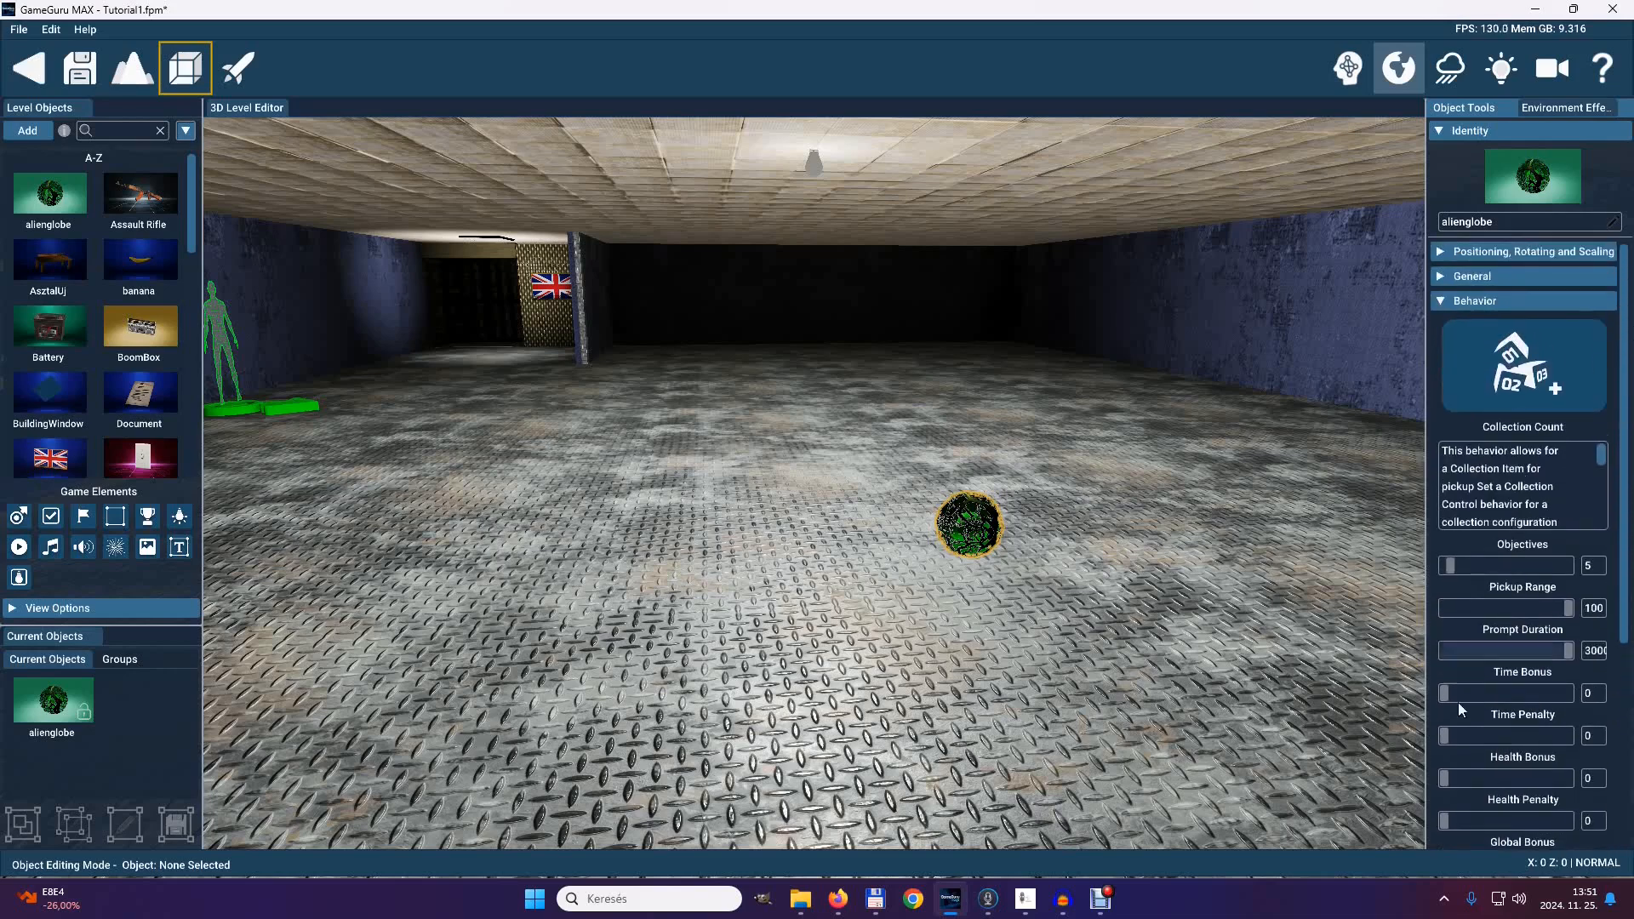
pyautogui.click(1437, 304)
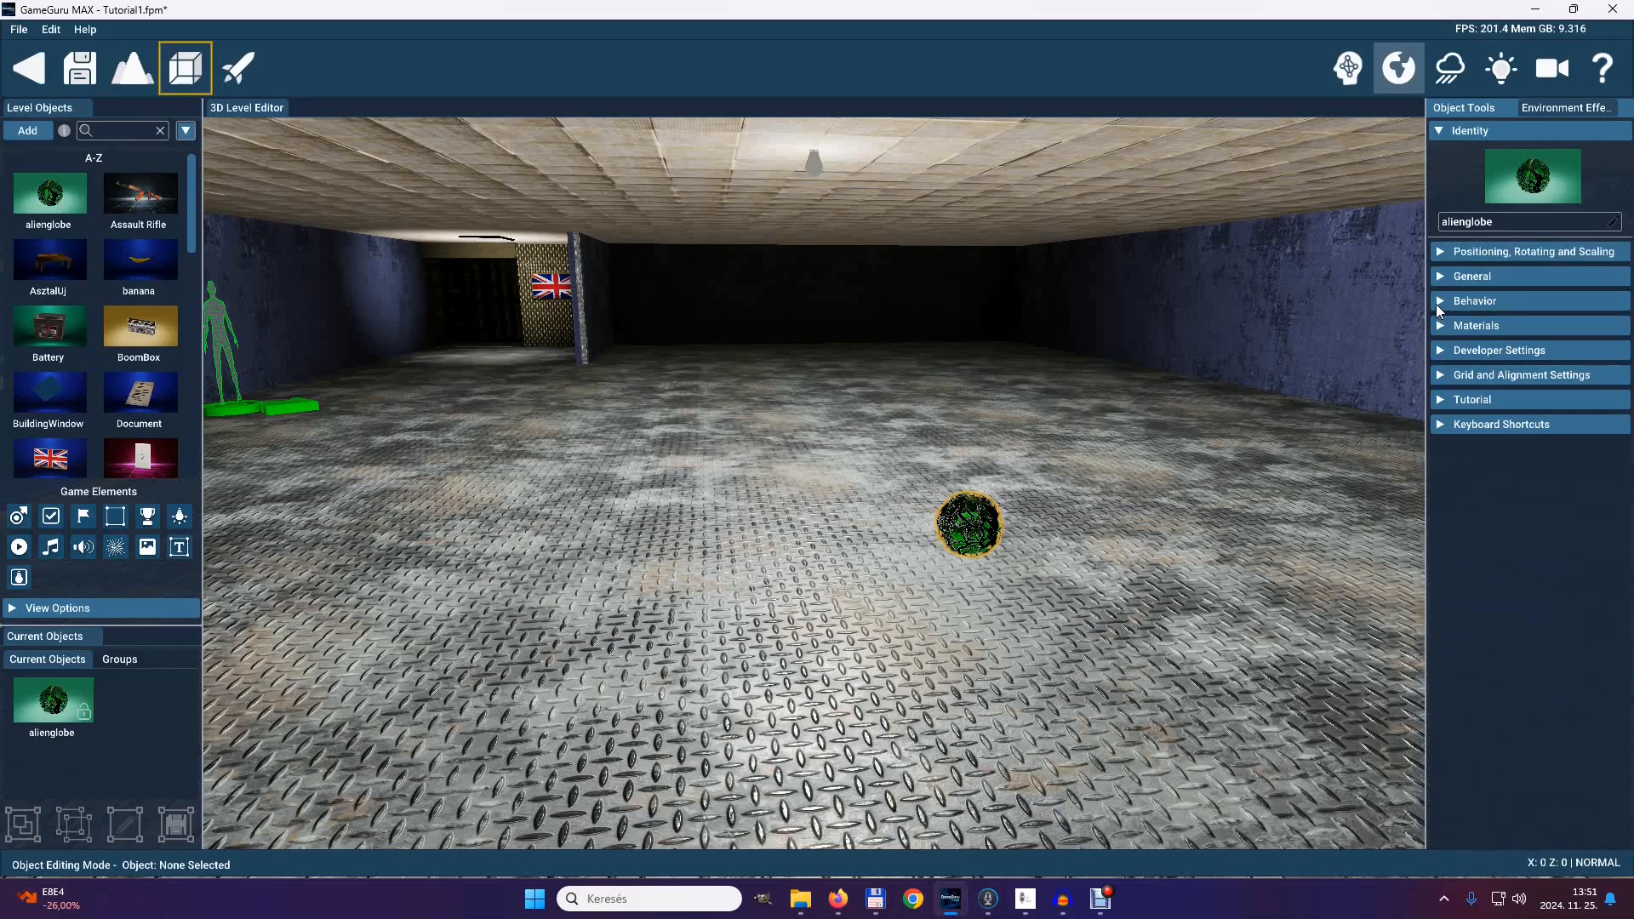
pyautogui.click(1437, 304)
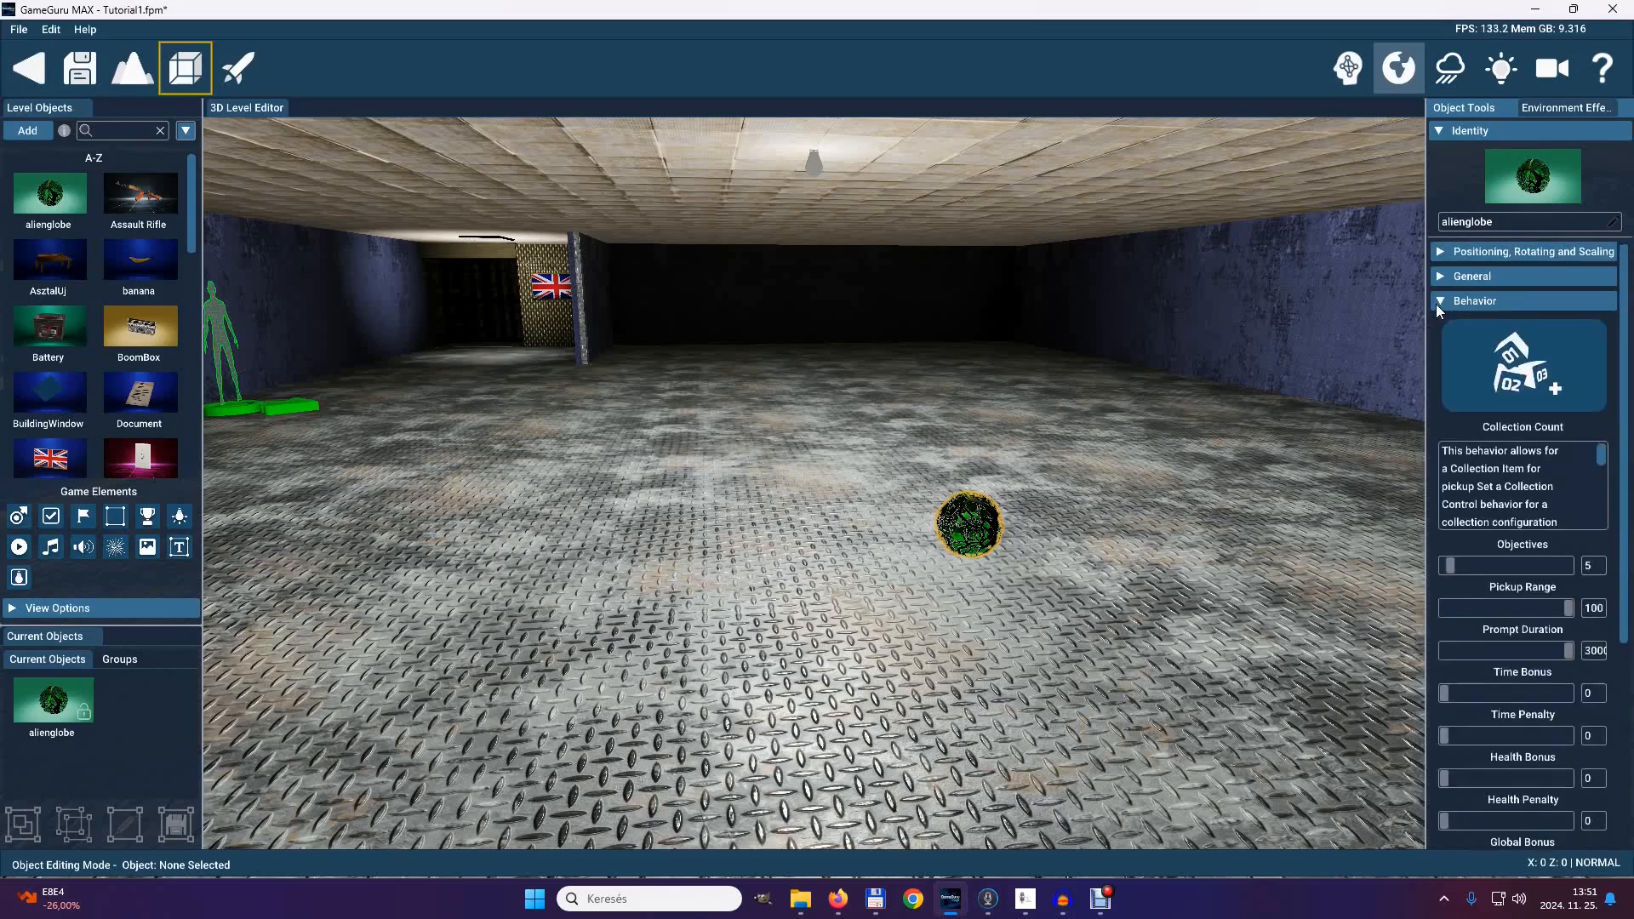
# - Save the level, return to the game storyboard and open the In-Game HUD screen for editing
pyautogui.click(32, 74)
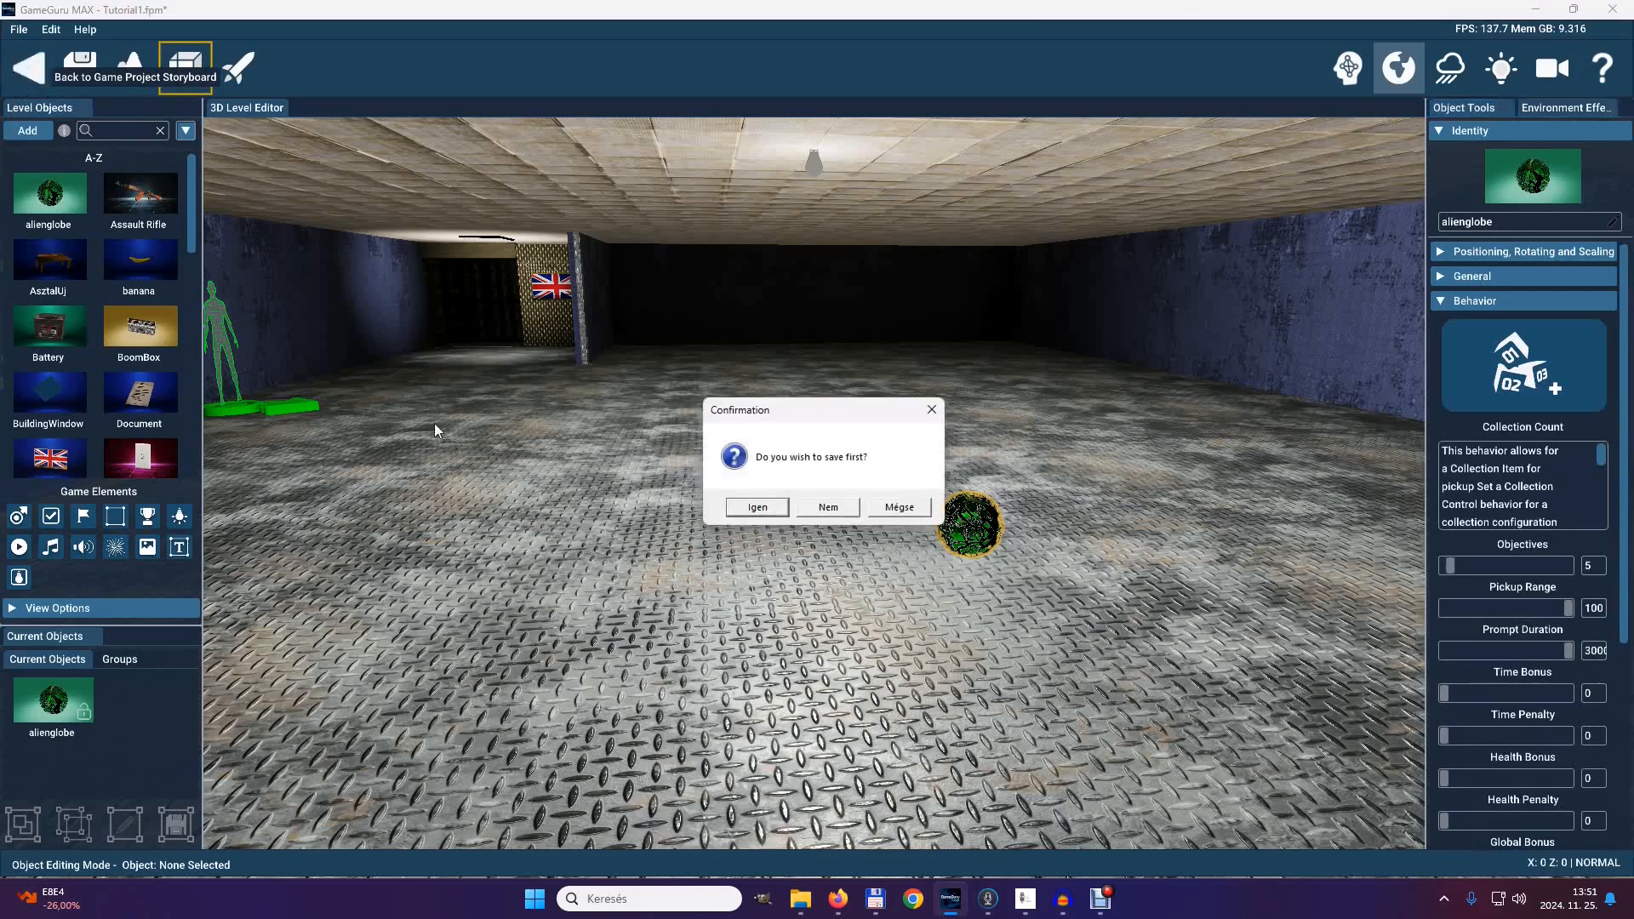
pyautogui.click(758, 508)
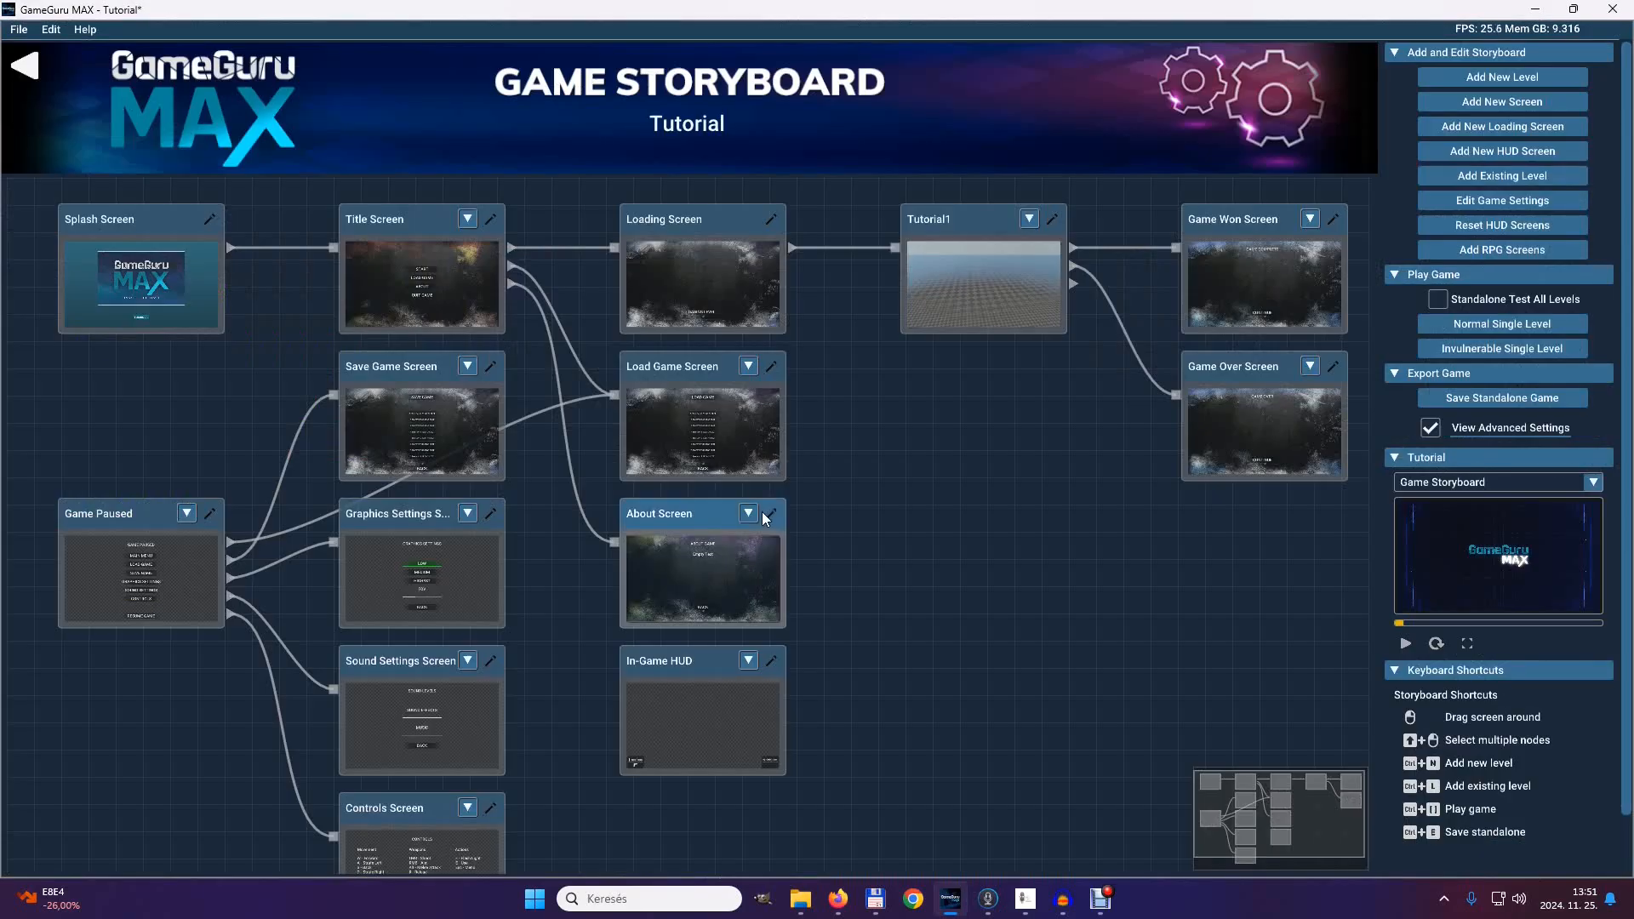
pyautogui.click(685, 708)
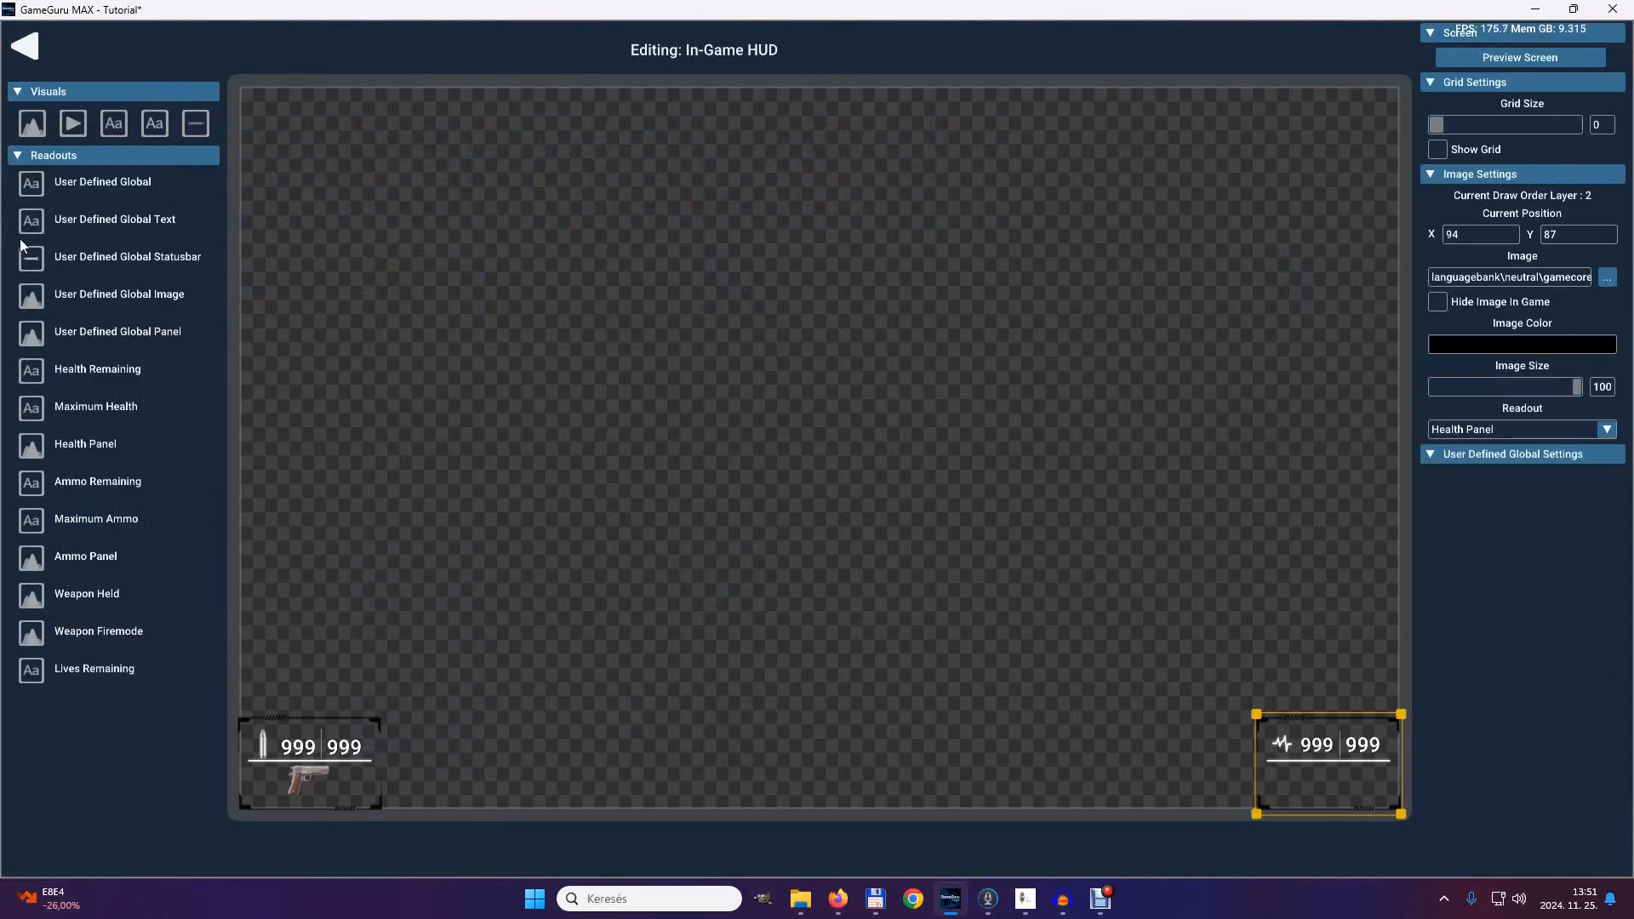
# - Add a User Defined Global readout to the HUD at about X 7, Y 11 and link it to the custom global MyObject
pyautogui.click(31, 183)
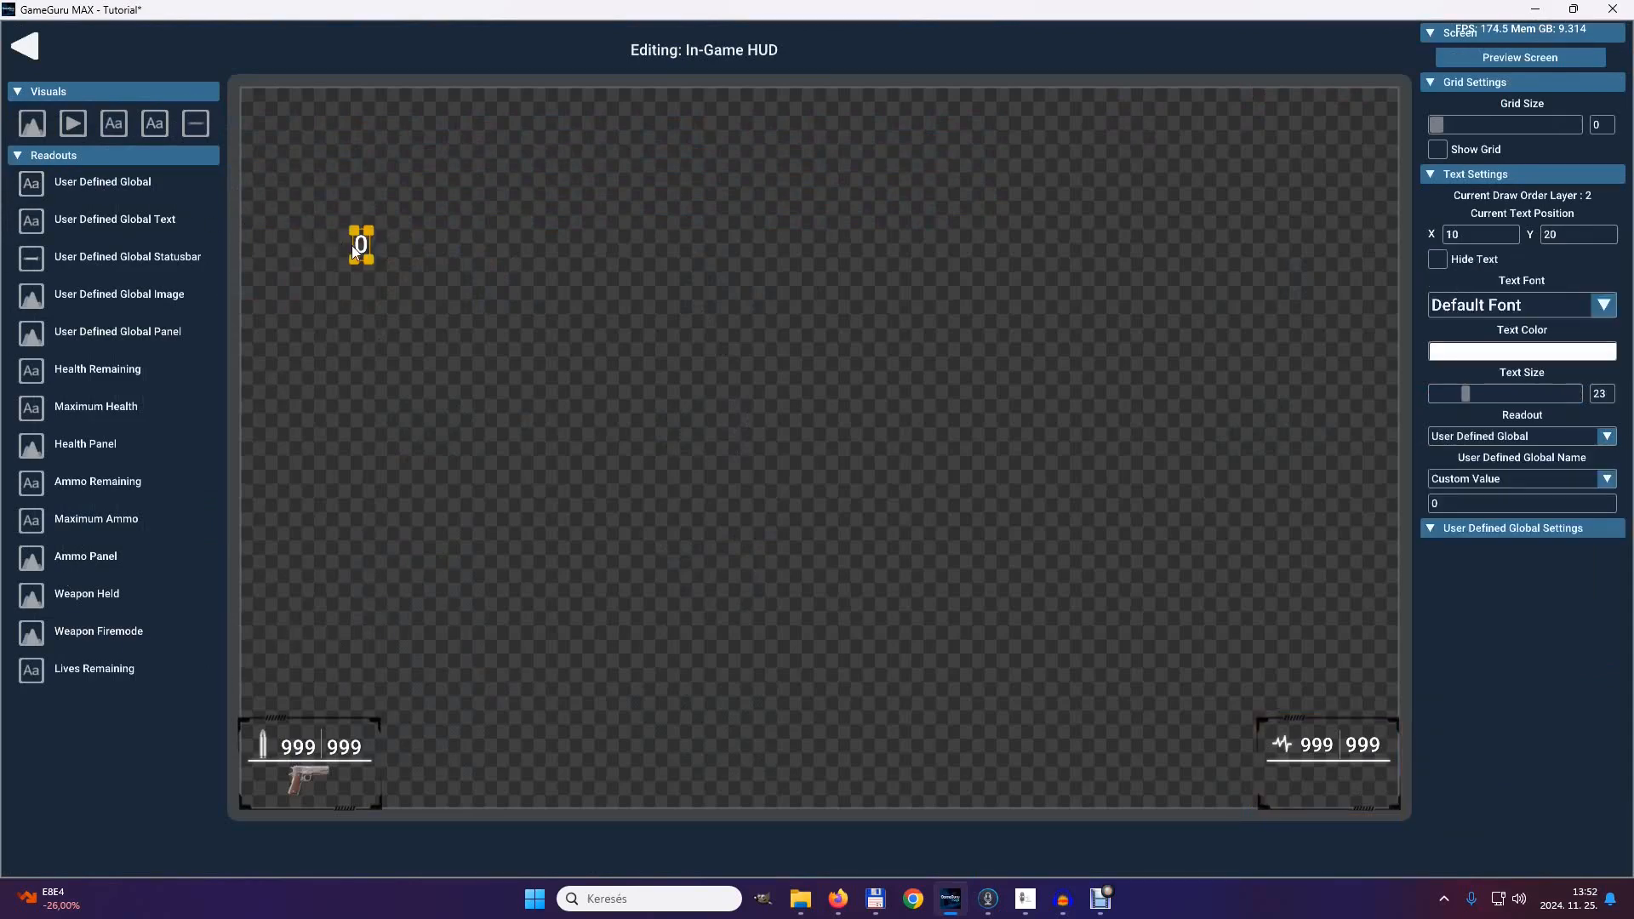
pyautogui.moveTo(363, 249); pyautogui.dragTo(317, 181)
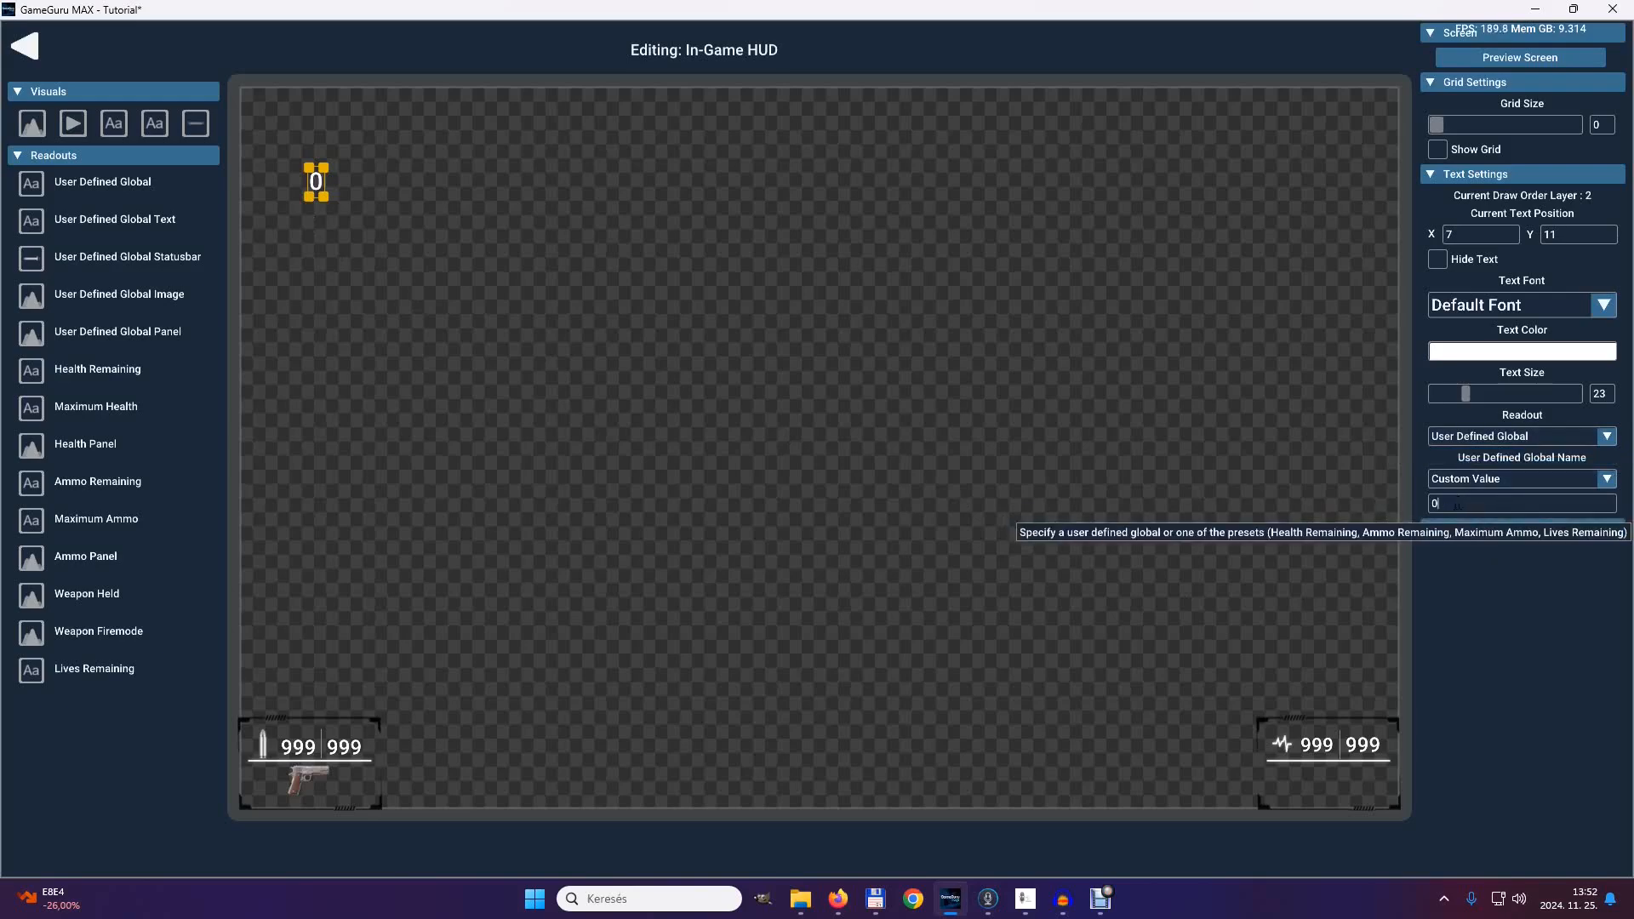
pyautogui.click(1459, 503)
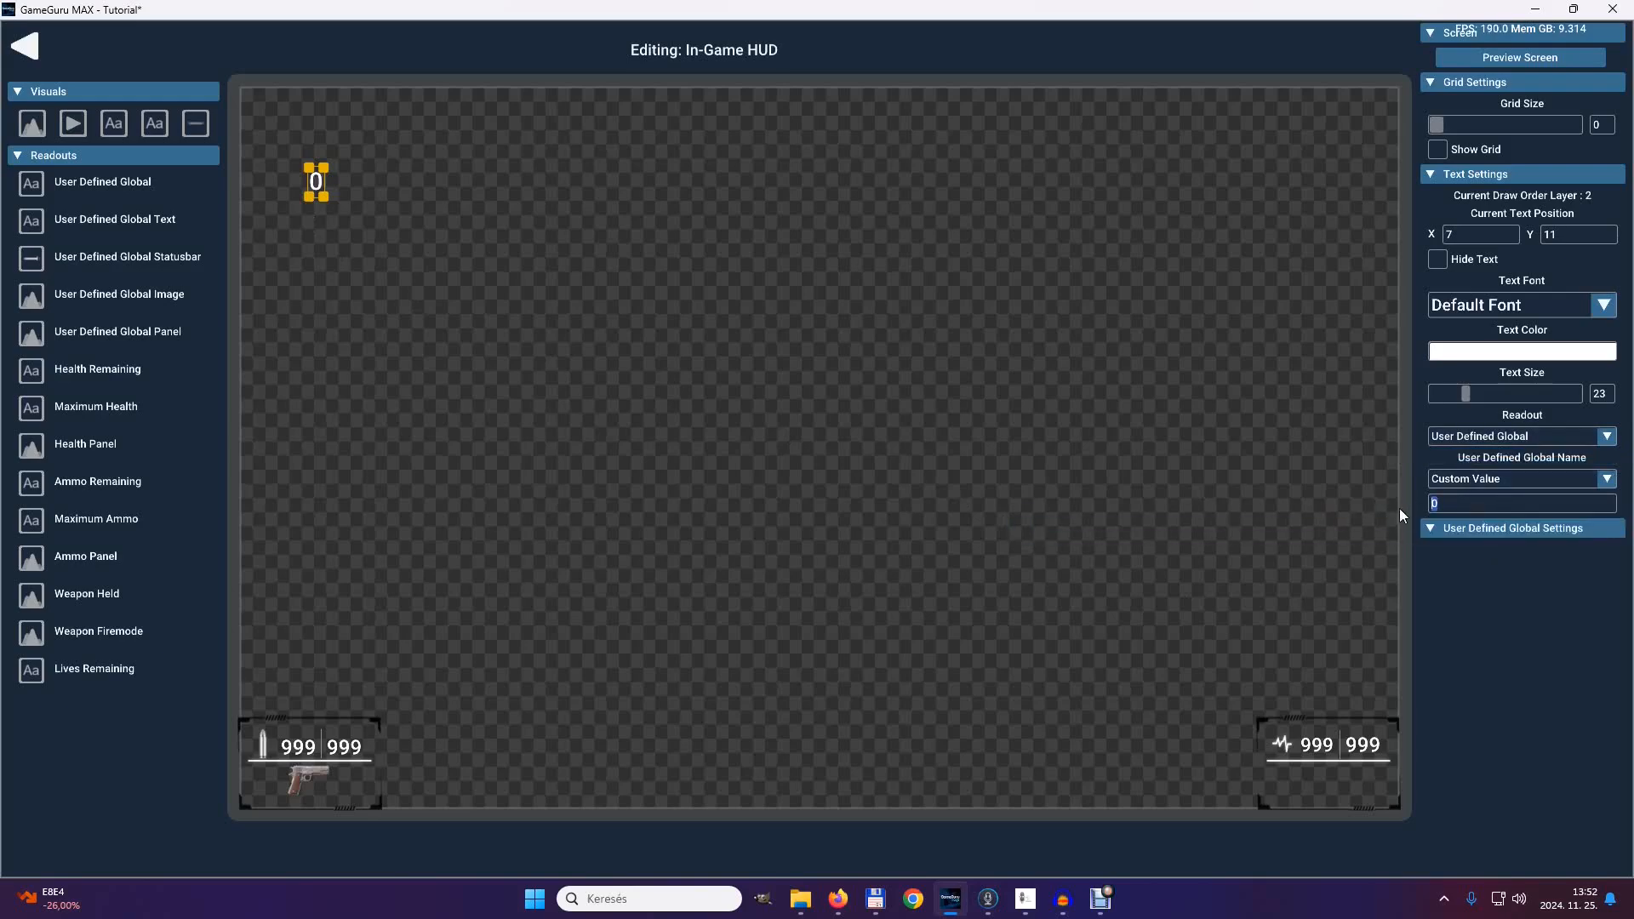
pyautogui.write('MyC')
pyautogui.write('bje')
pyautogui.write('ct')
pyautogui.press('Return')
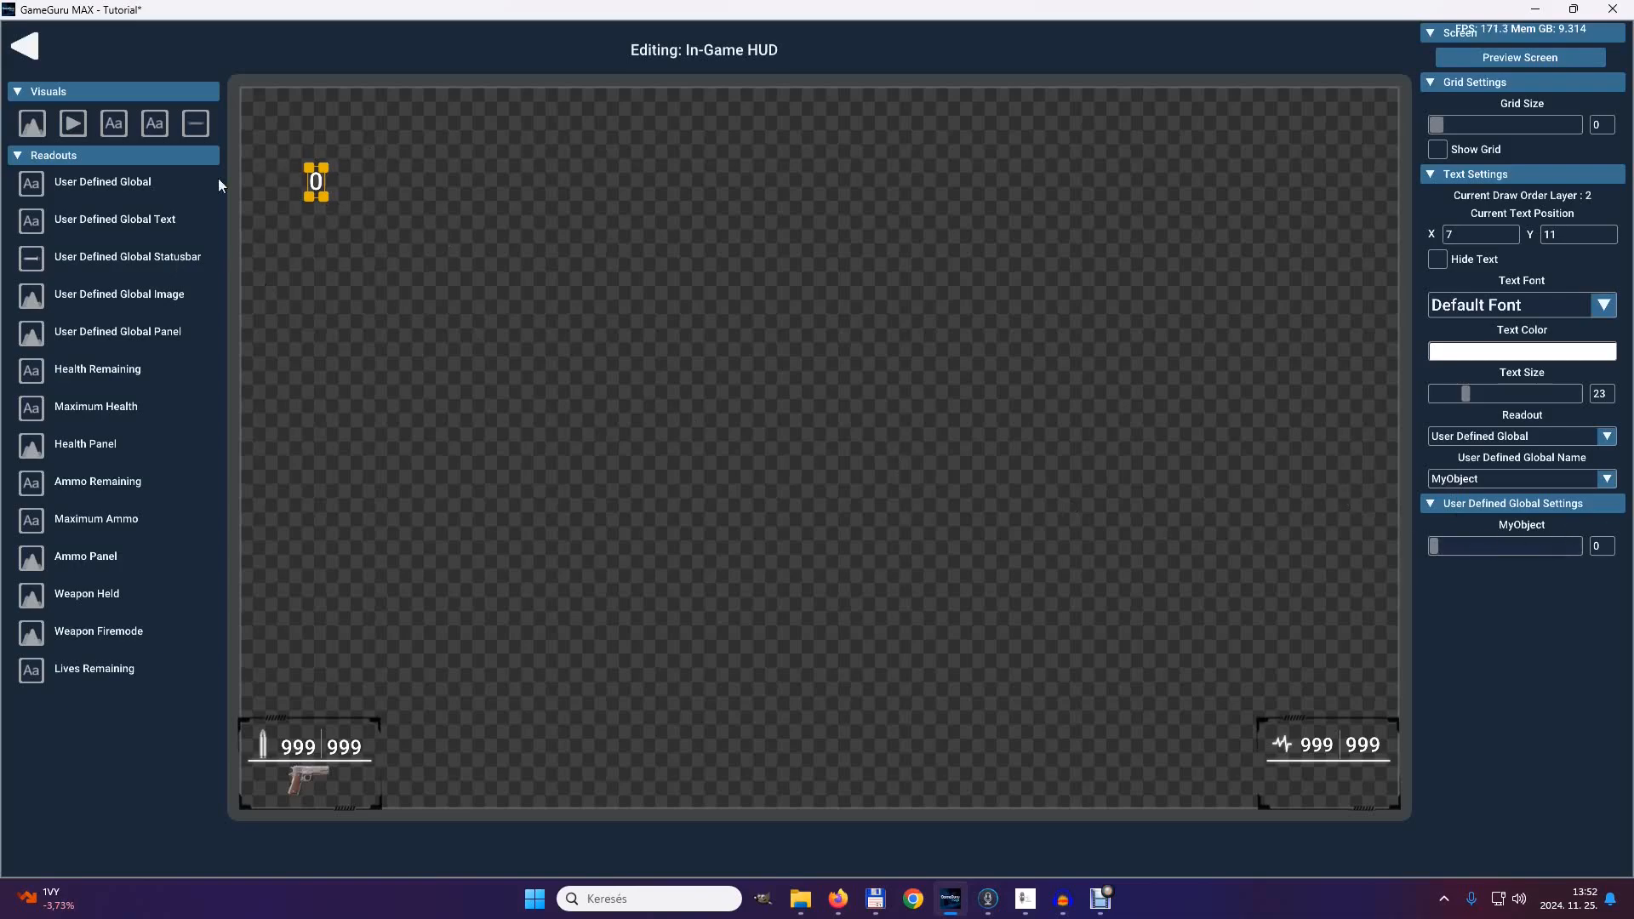
# - Add a text label reading MyObject above the counter, at about X 9, Y 3
pyautogui.click(117, 130)
pyautogui.moveTo(335, 237); pyautogui.dragTo(313, 112)
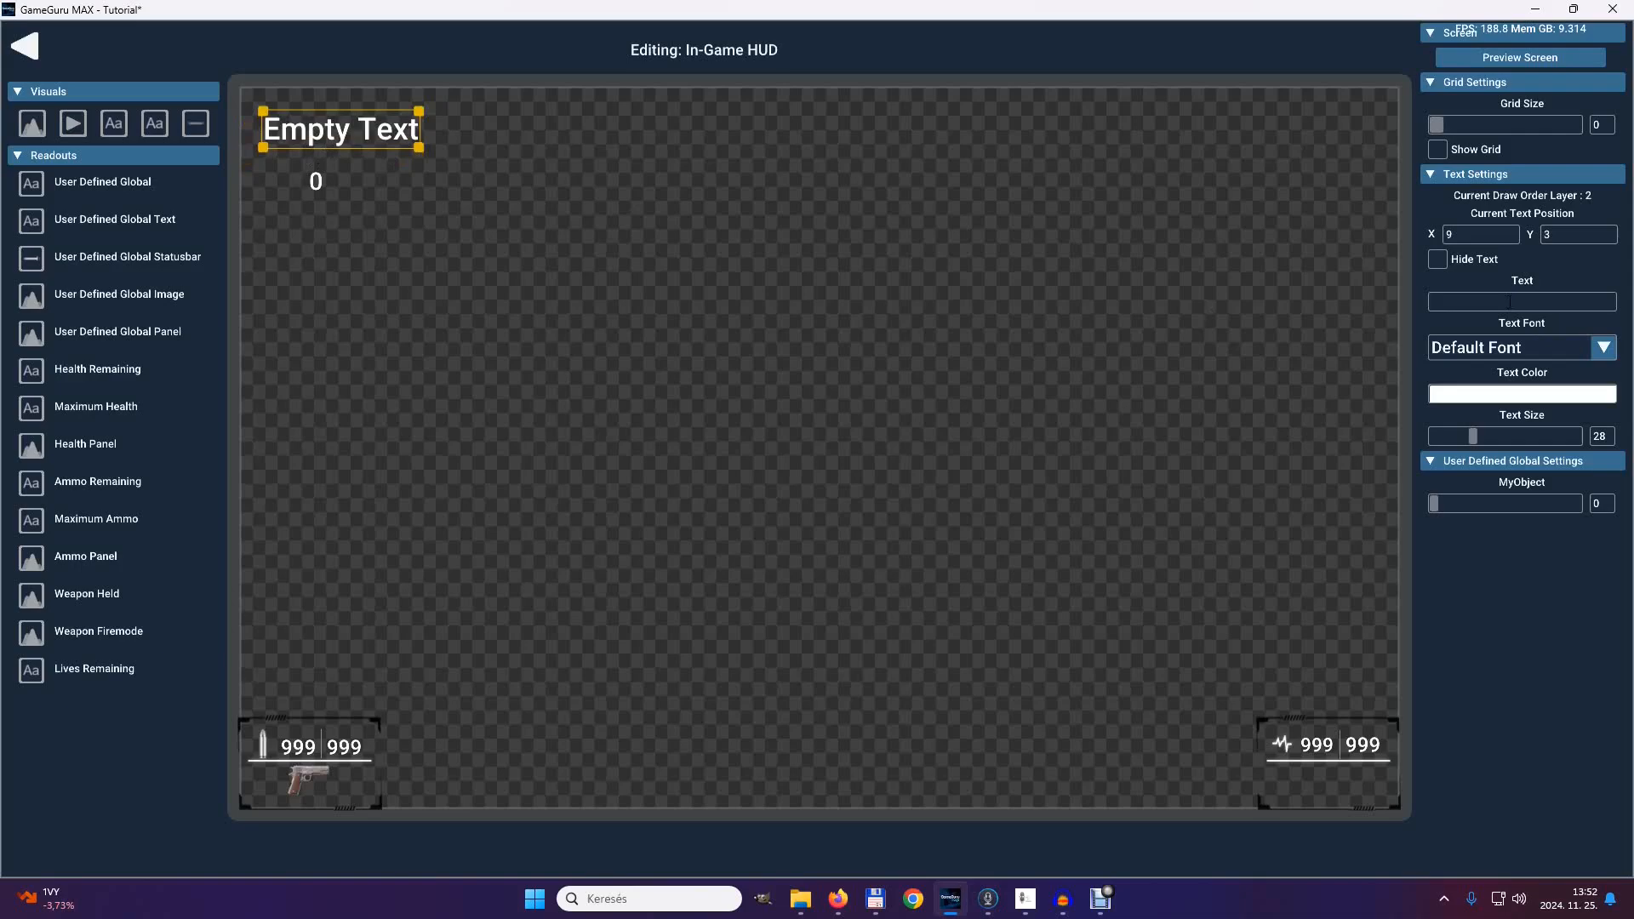
pyautogui.write('MyObject')
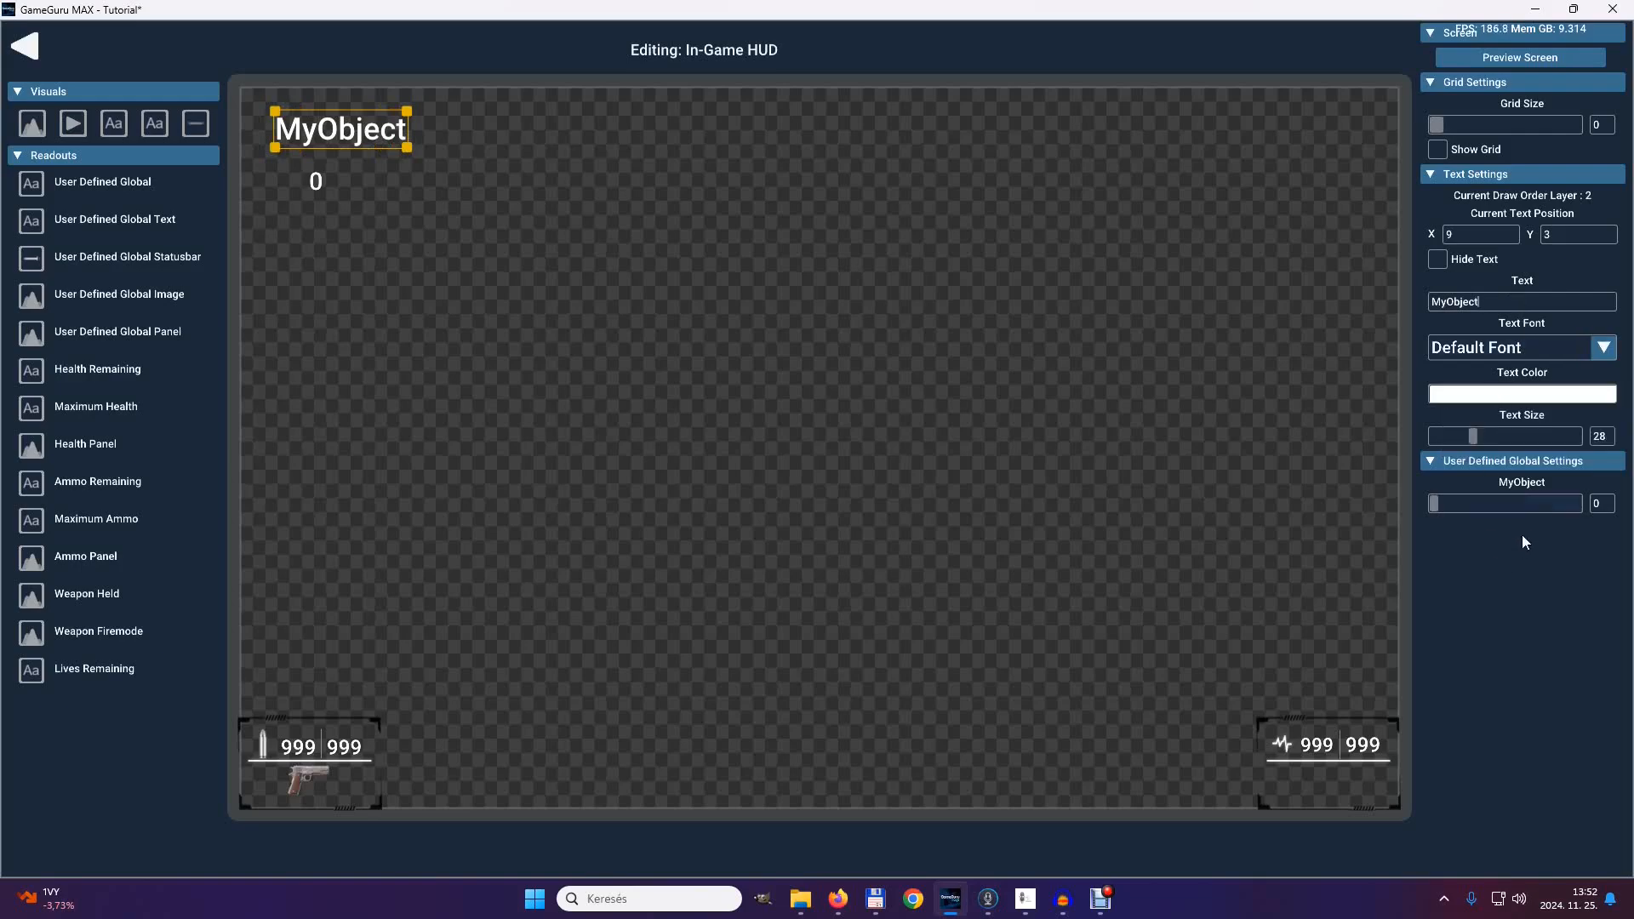
# - Leave the HUD editor, reopen the Tutorial1 level and test collecting the alienglobe
pyautogui.click(26, 47)
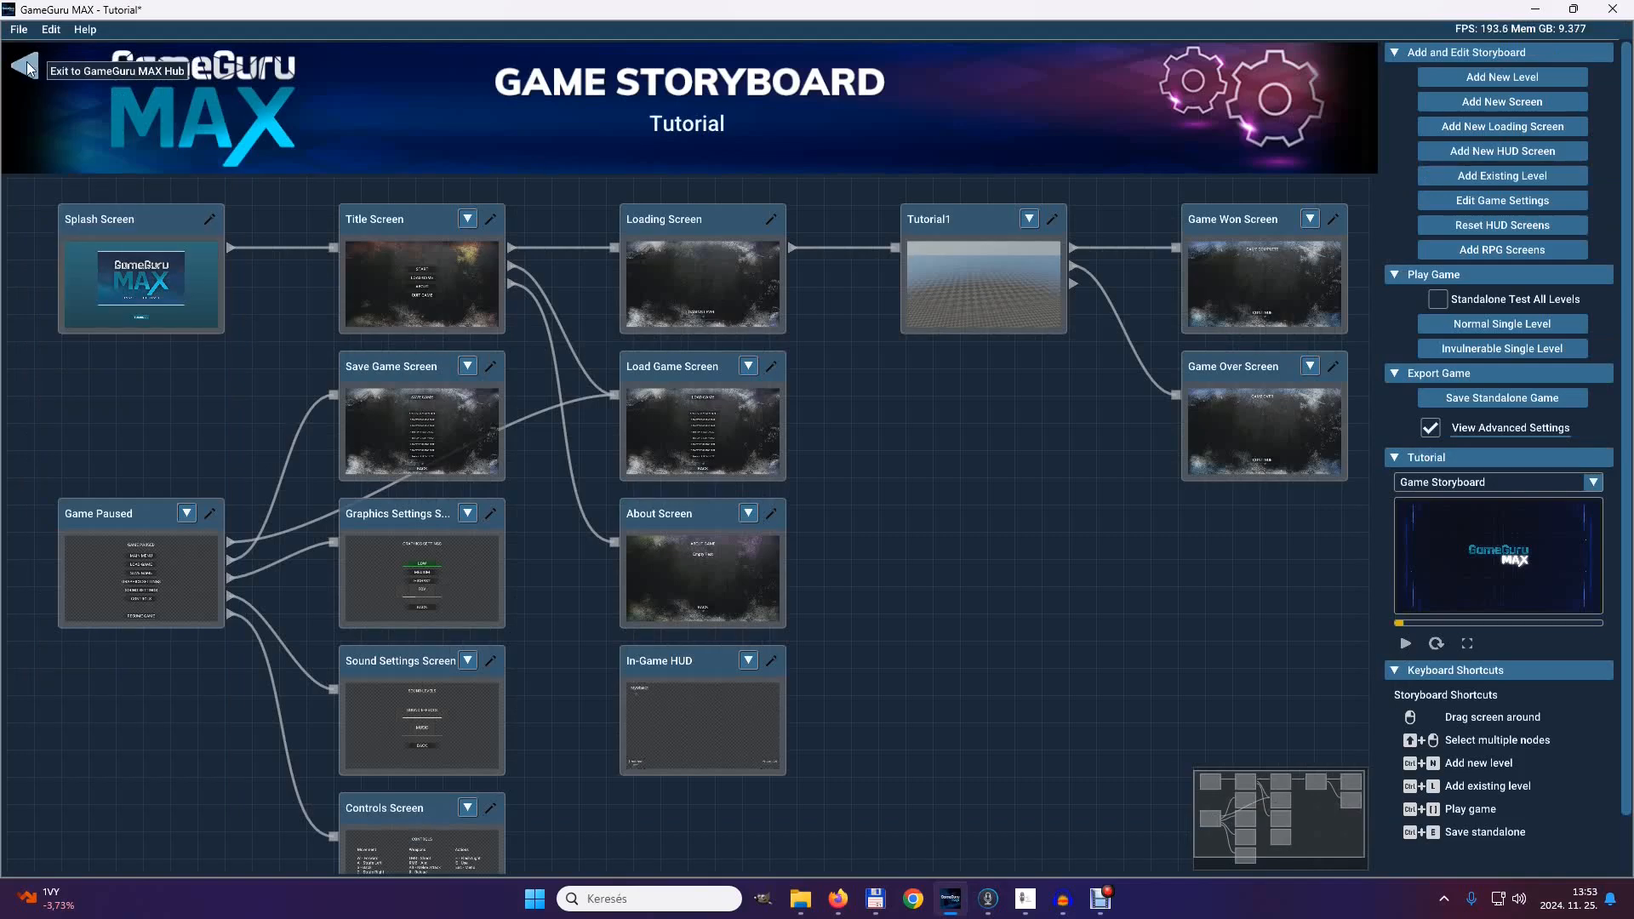
pyautogui.click(1020, 274)
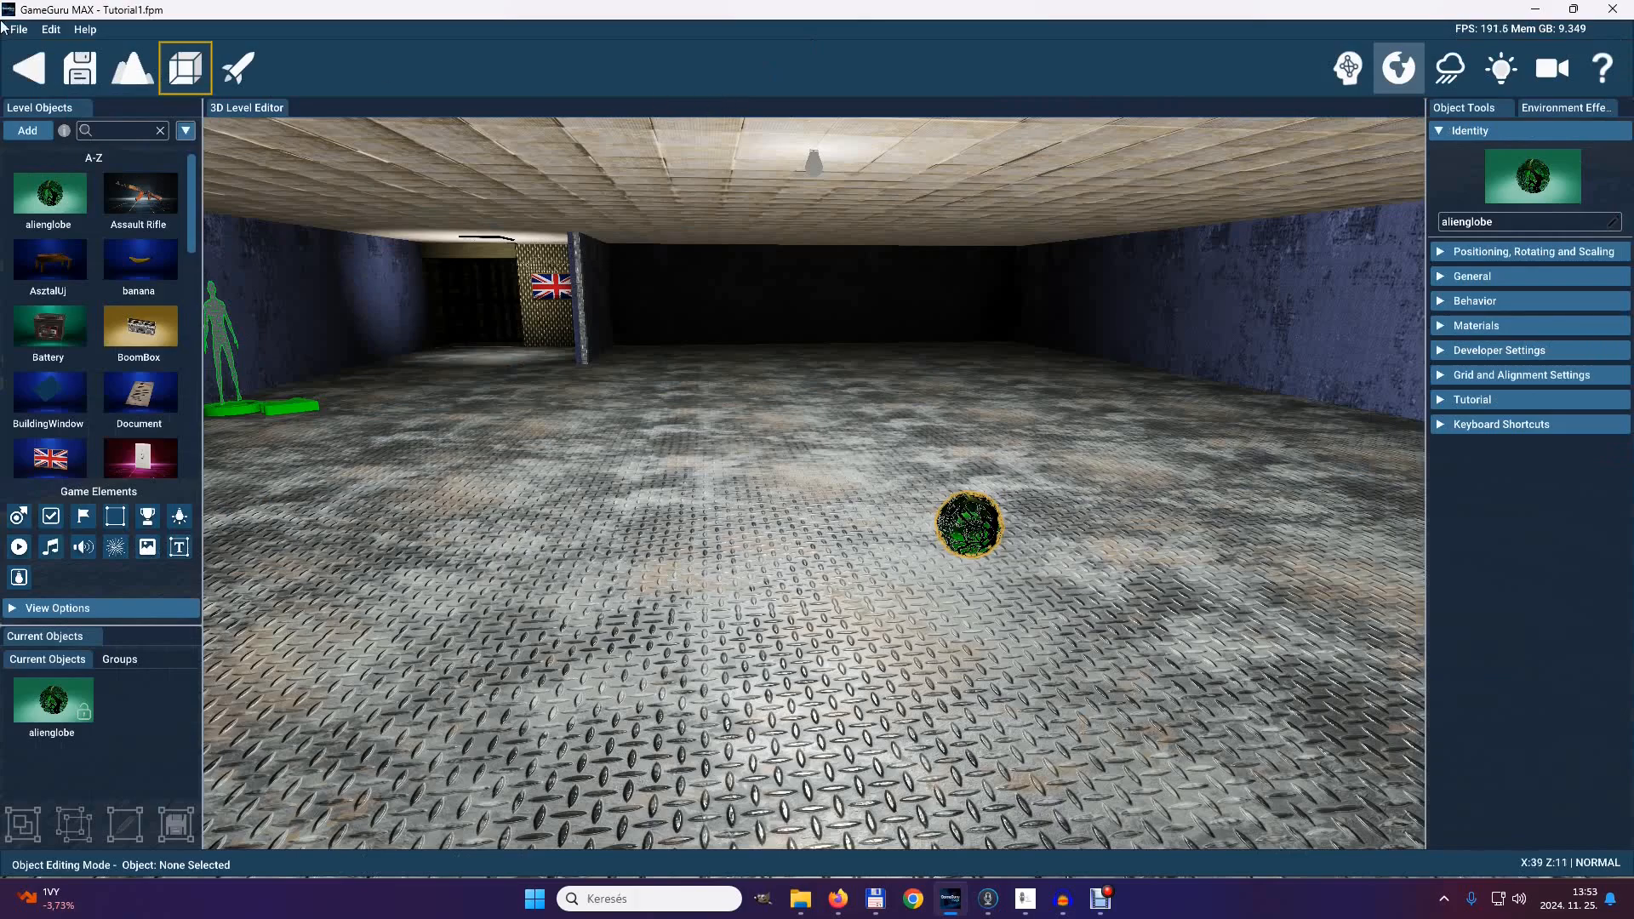
pyautogui.click(245, 71)
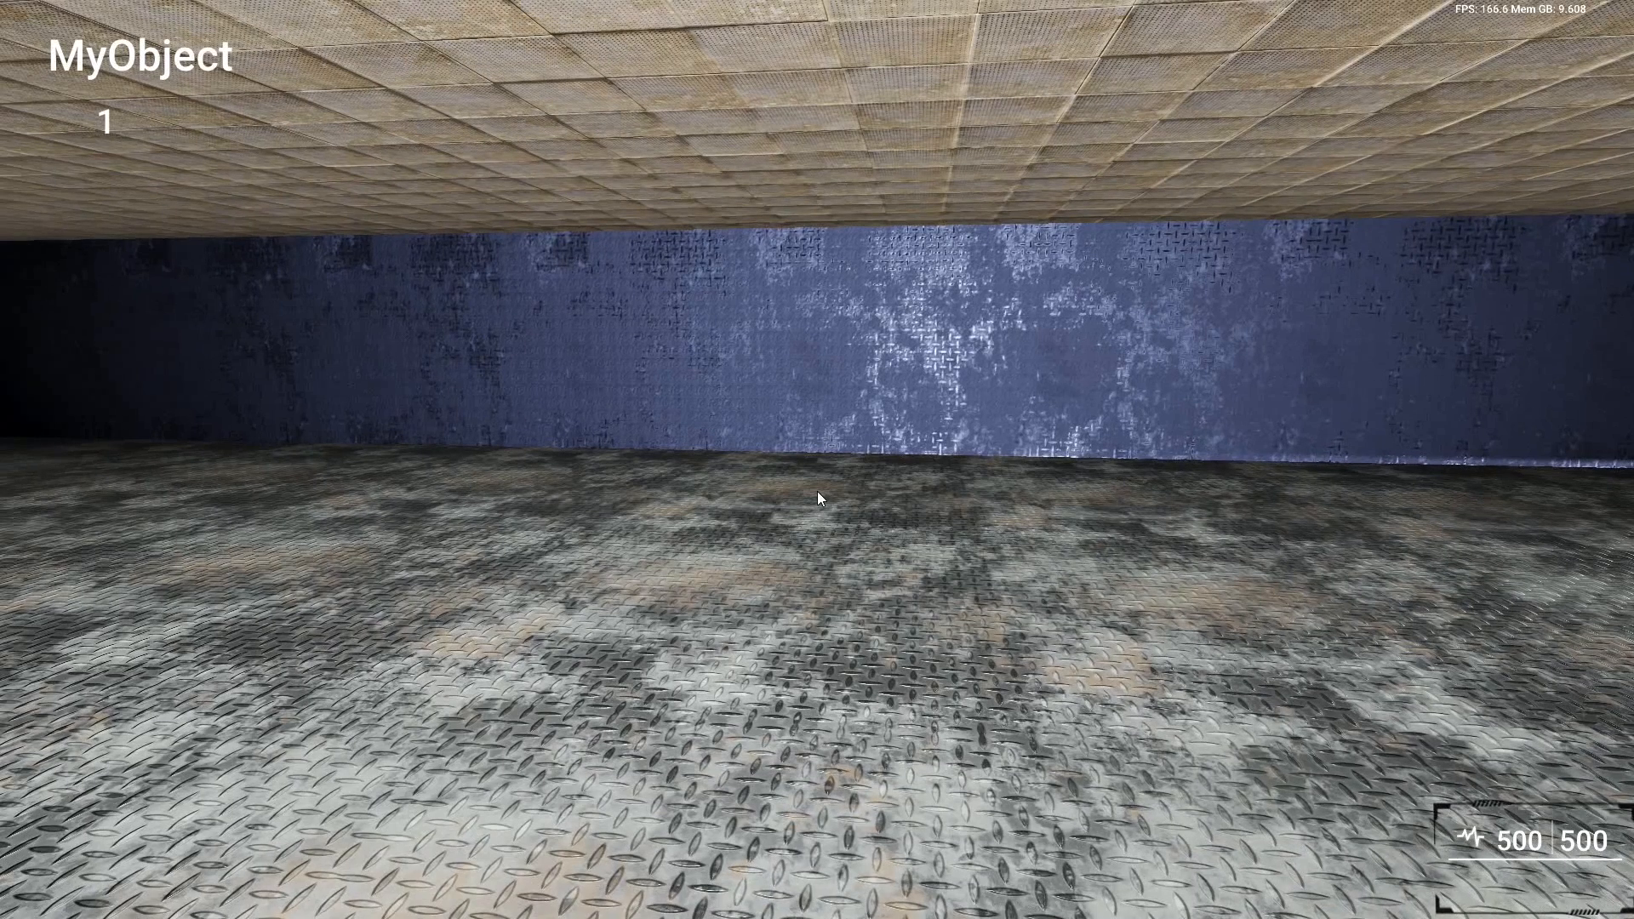
# - End the test, return to the game storyboard and open the In-Game HUD screen for editing
pyautogui.press('Escape')
pyautogui.click(33, 74)
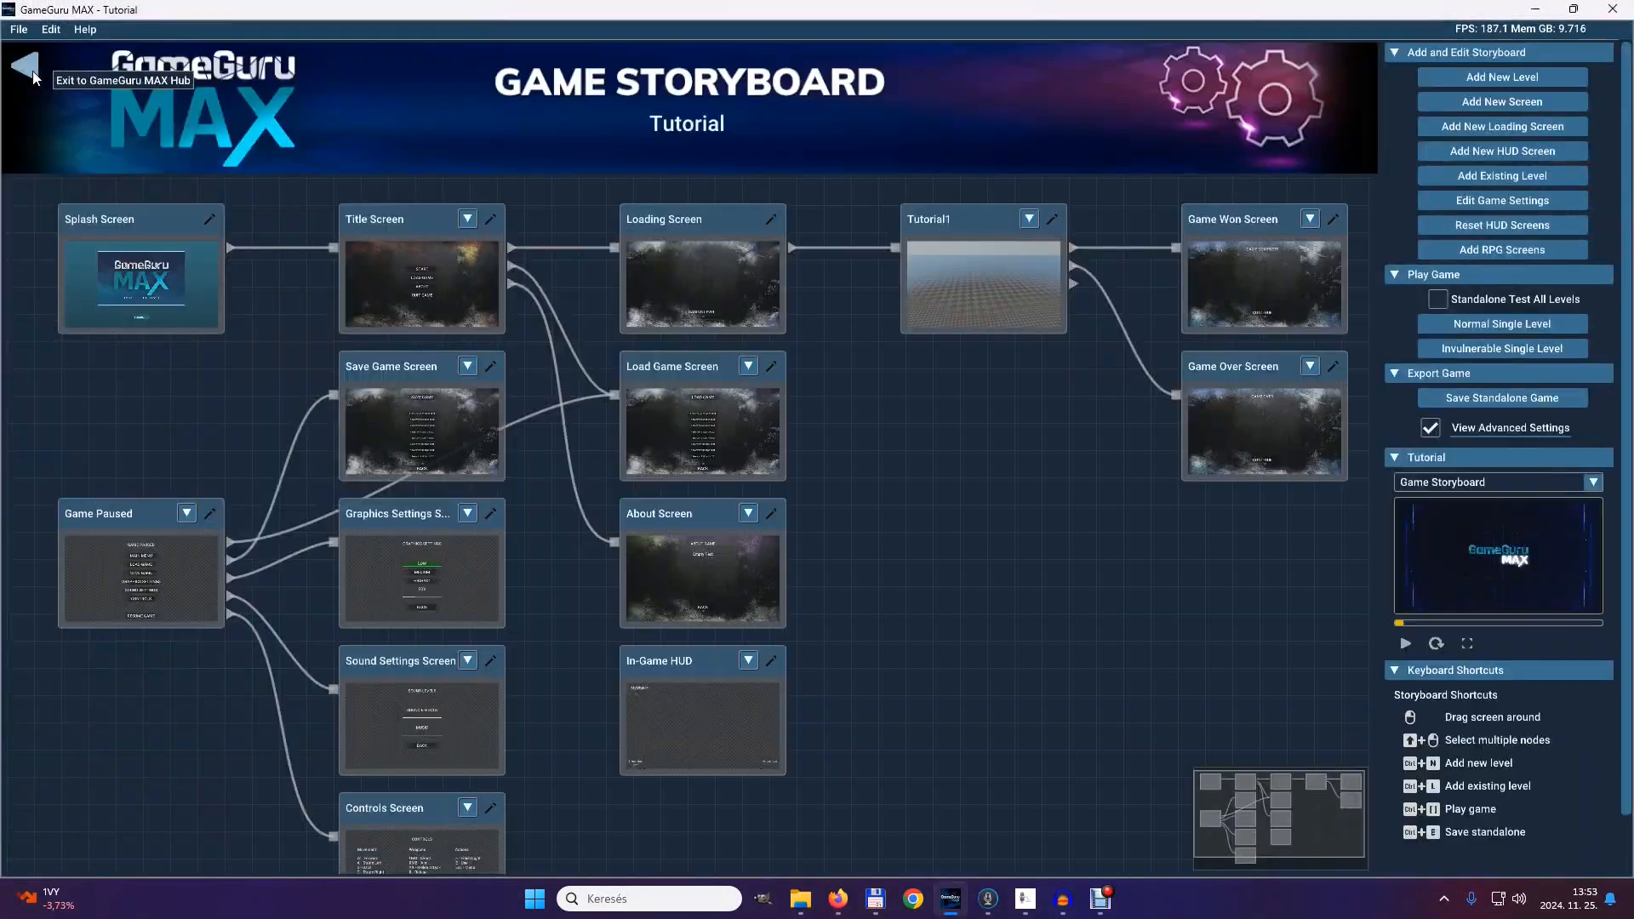
pyautogui.click(694, 722)
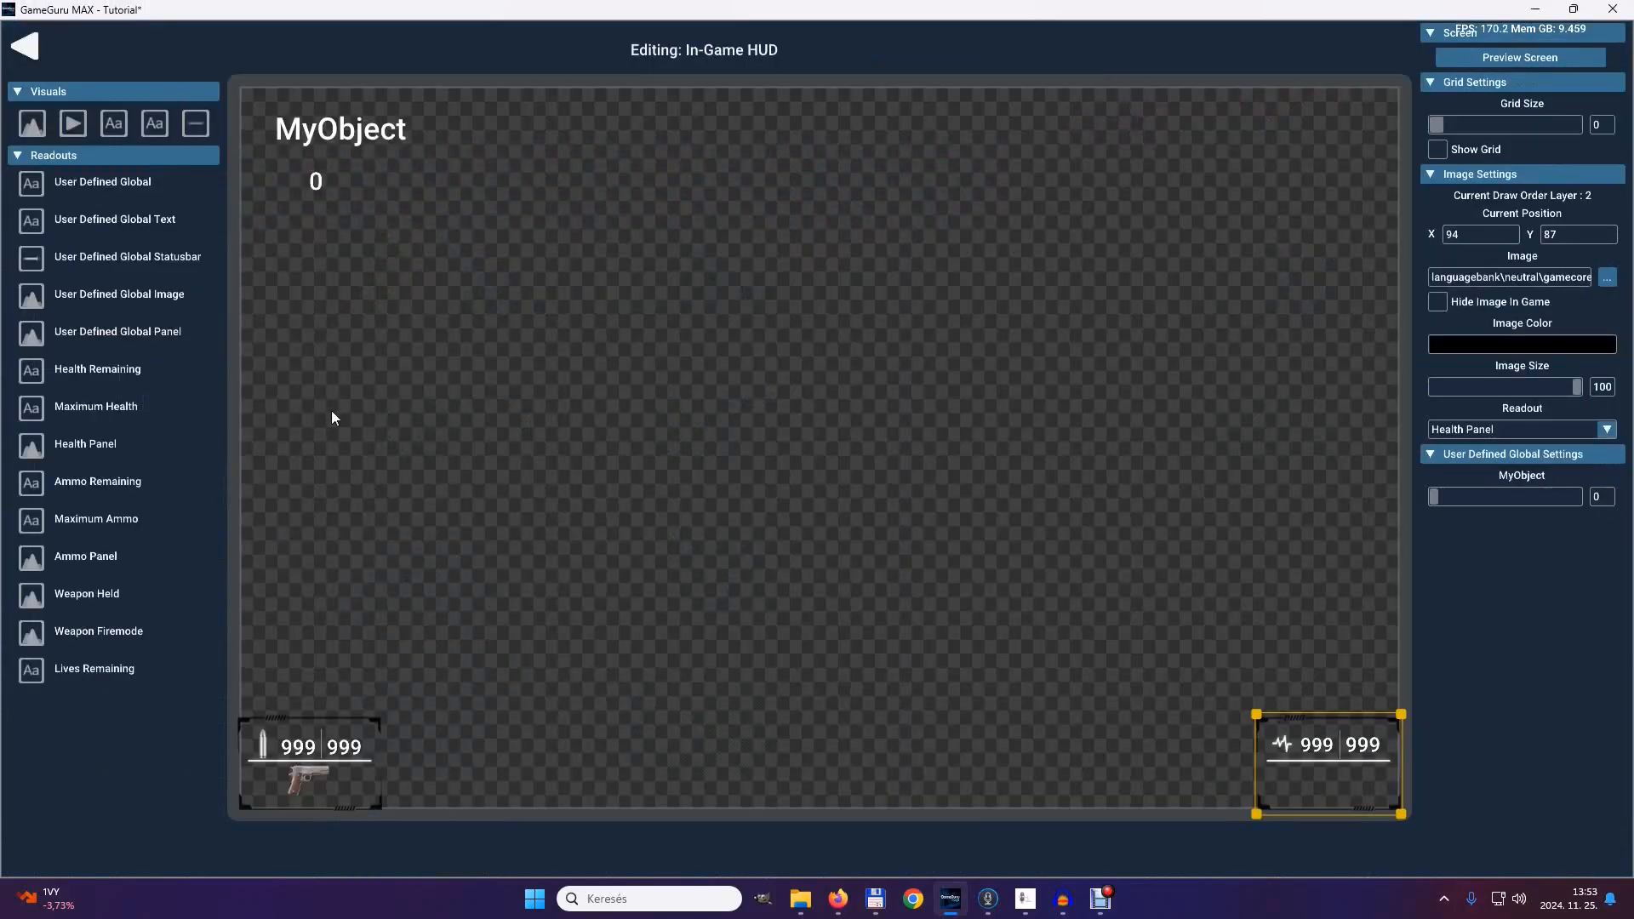
# - Extend the HUD label to read MyObject Need a total of 5 and reposition it, moving its counter below it to about X 19, Y 10
pyautogui.click(400, 134)
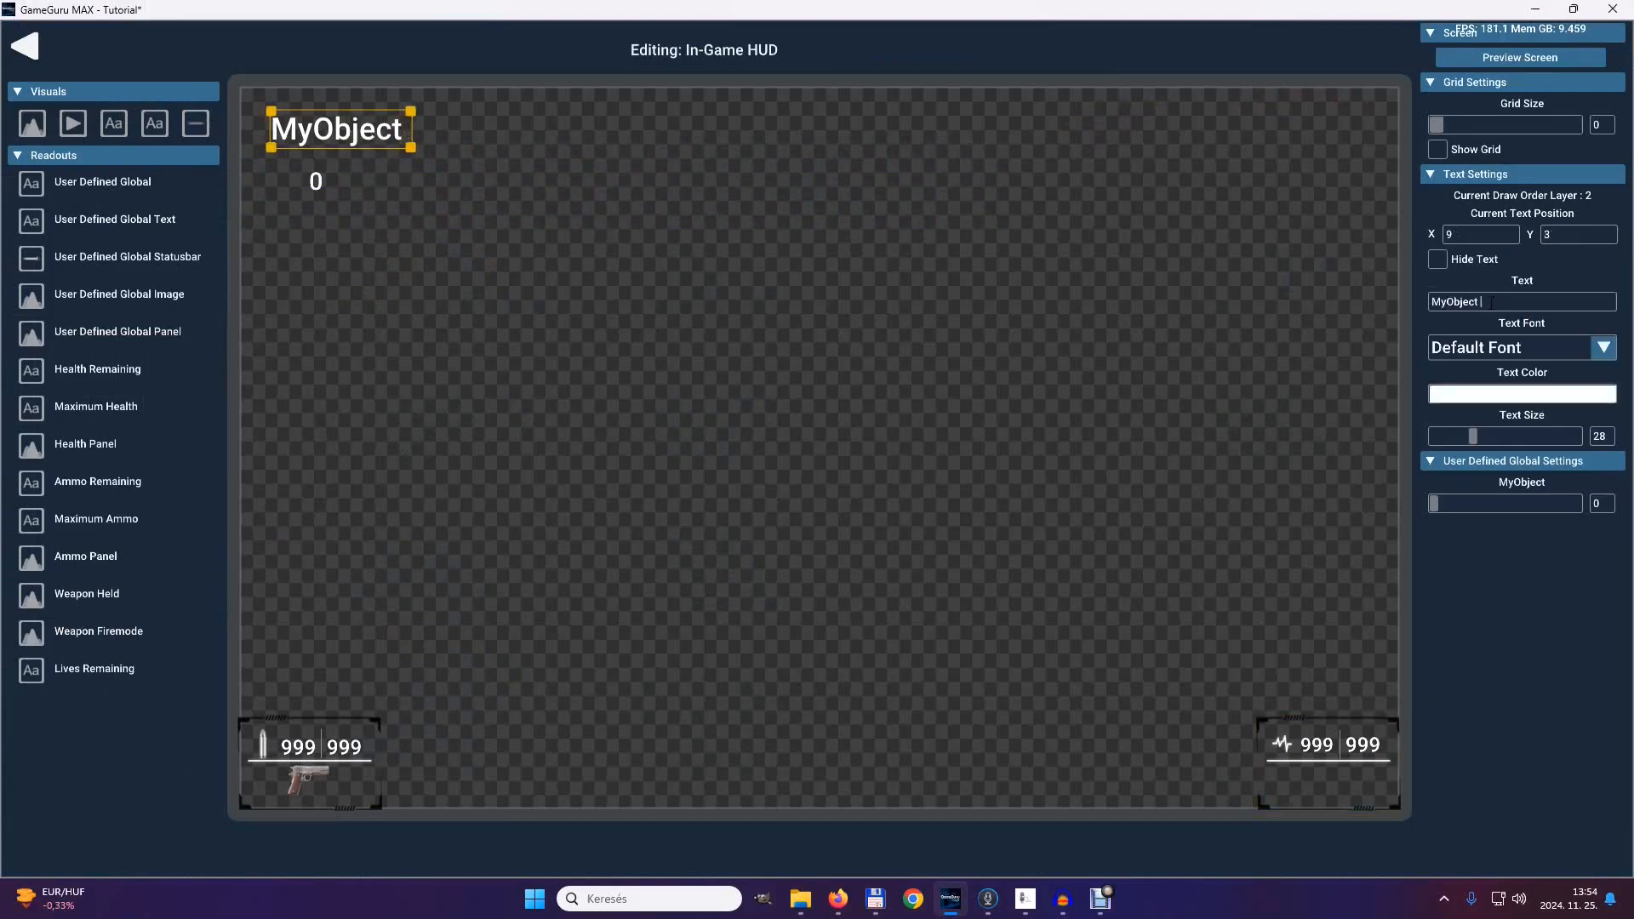
pyautogui.write('Need a total of 5')
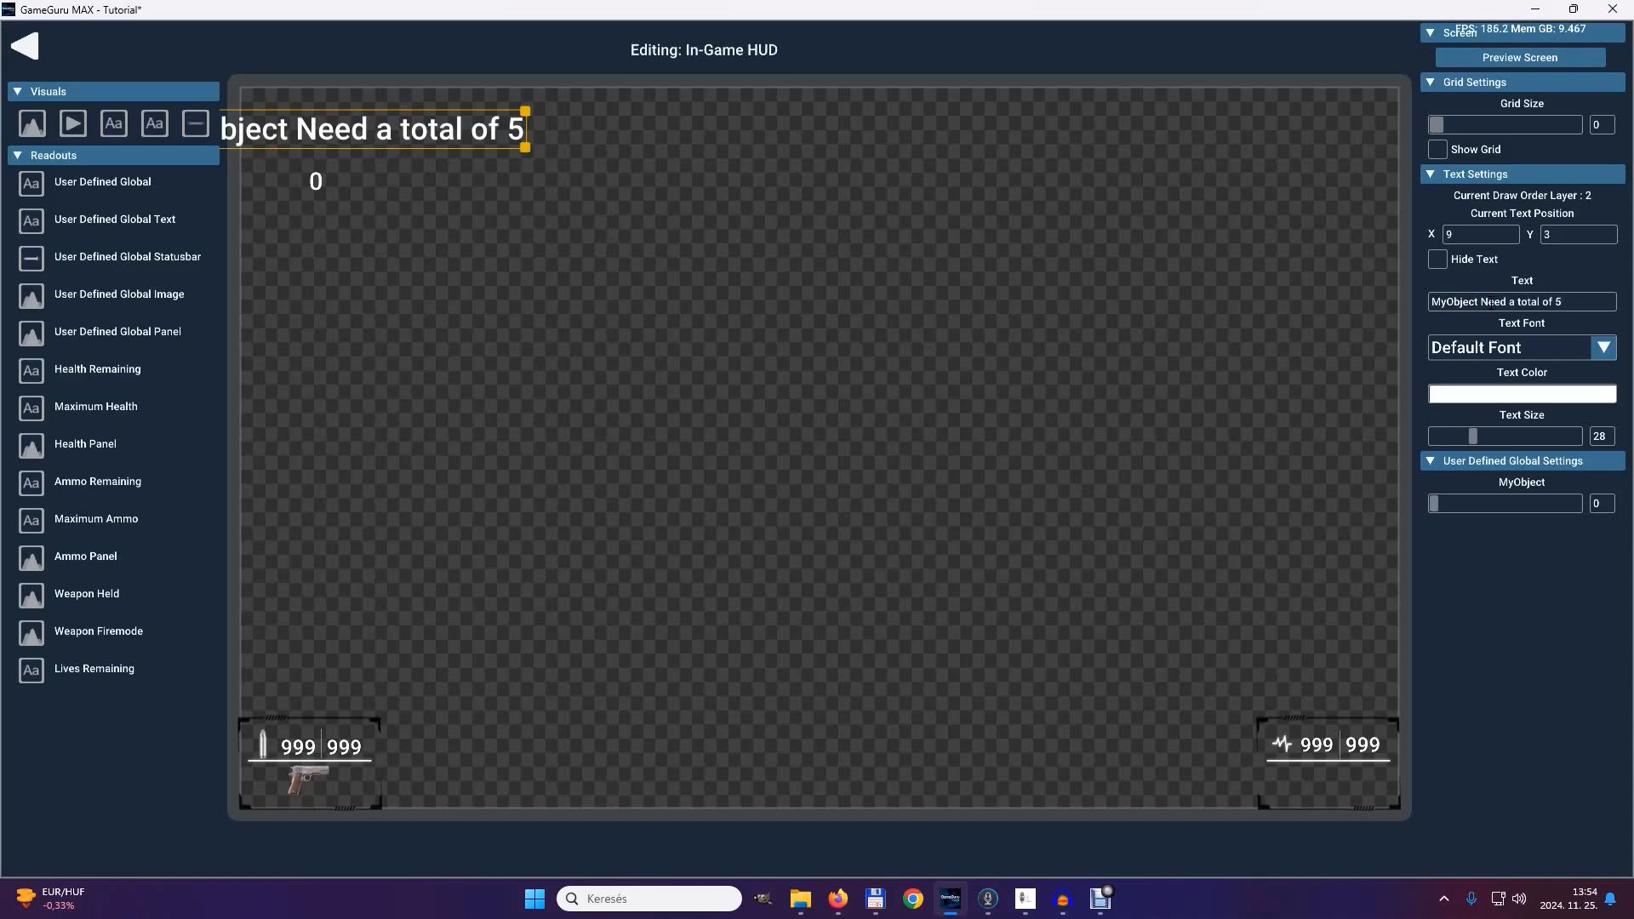
pyautogui.moveTo(337, 134); pyautogui.dragTo(453, 126)
pyautogui.moveTo(316, 181); pyautogui.dragTo(452, 185)
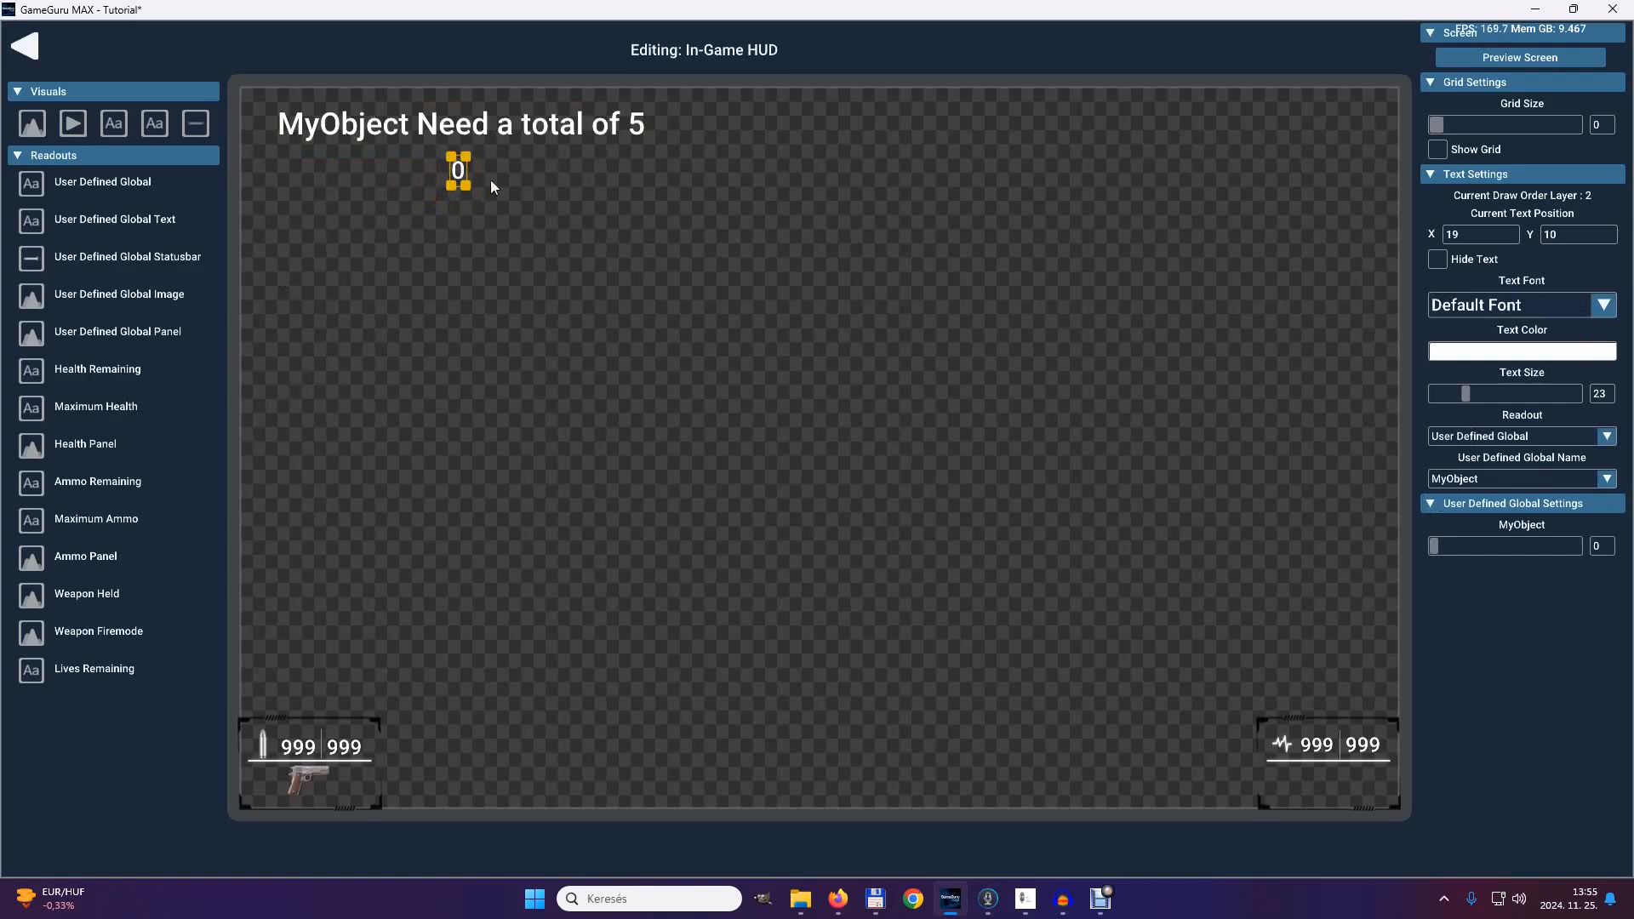
# - Reopen the Tutorial1 level from the storyboard and test collecting the alienglobe with the extended HUD label
pyautogui.click(22, 48)
pyautogui.click(1005, 258)
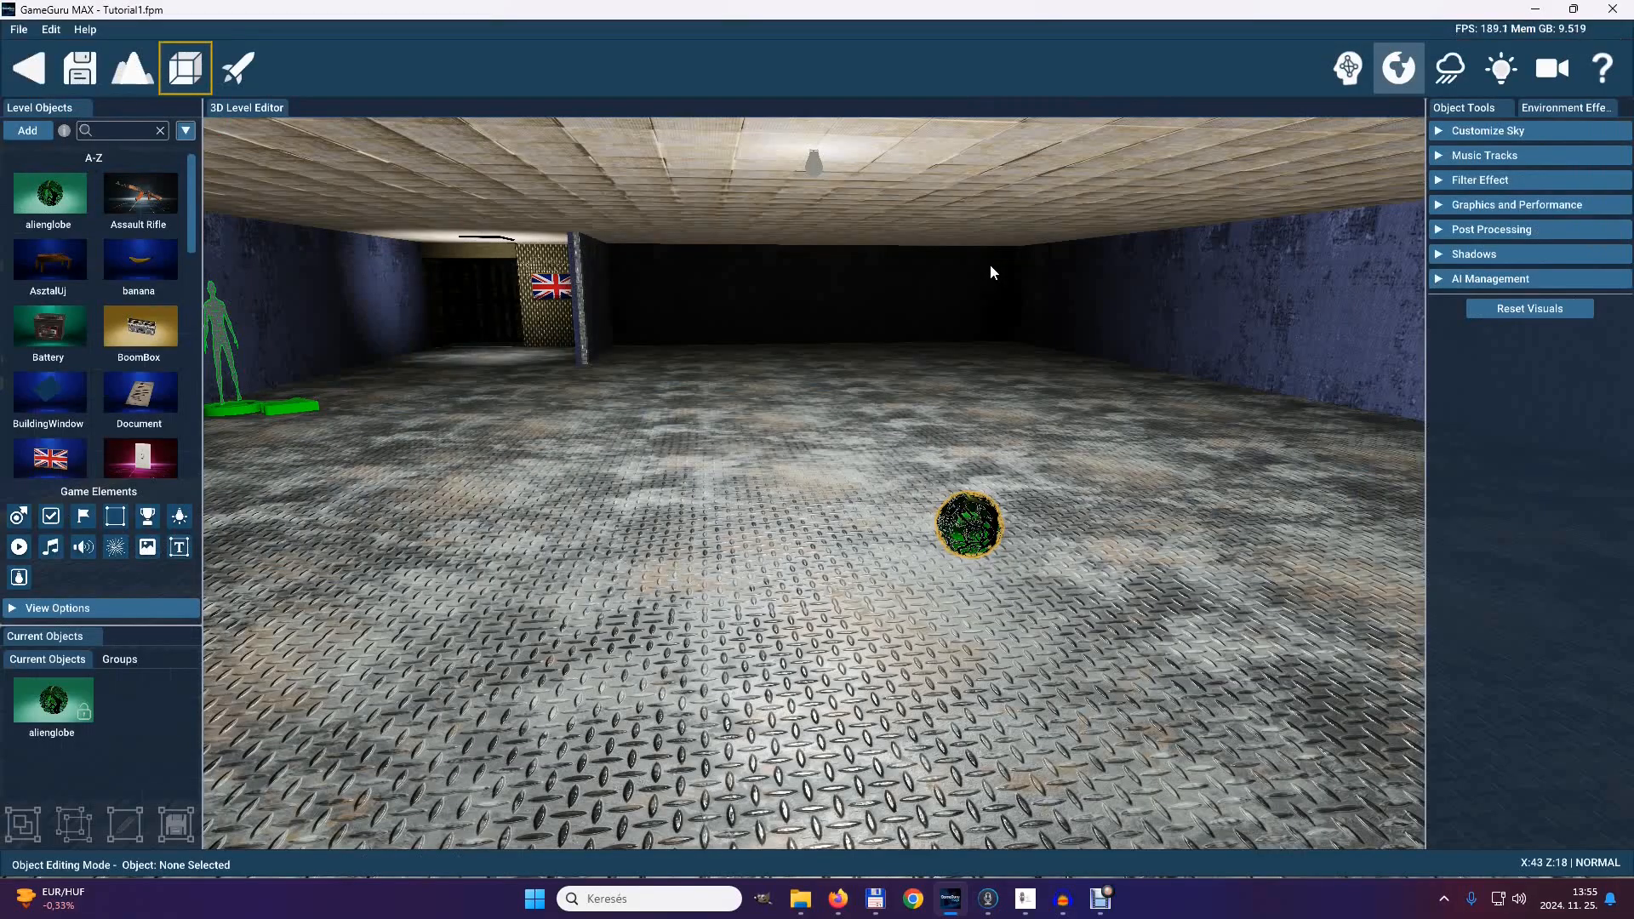
pyautogui.click(243, 69)
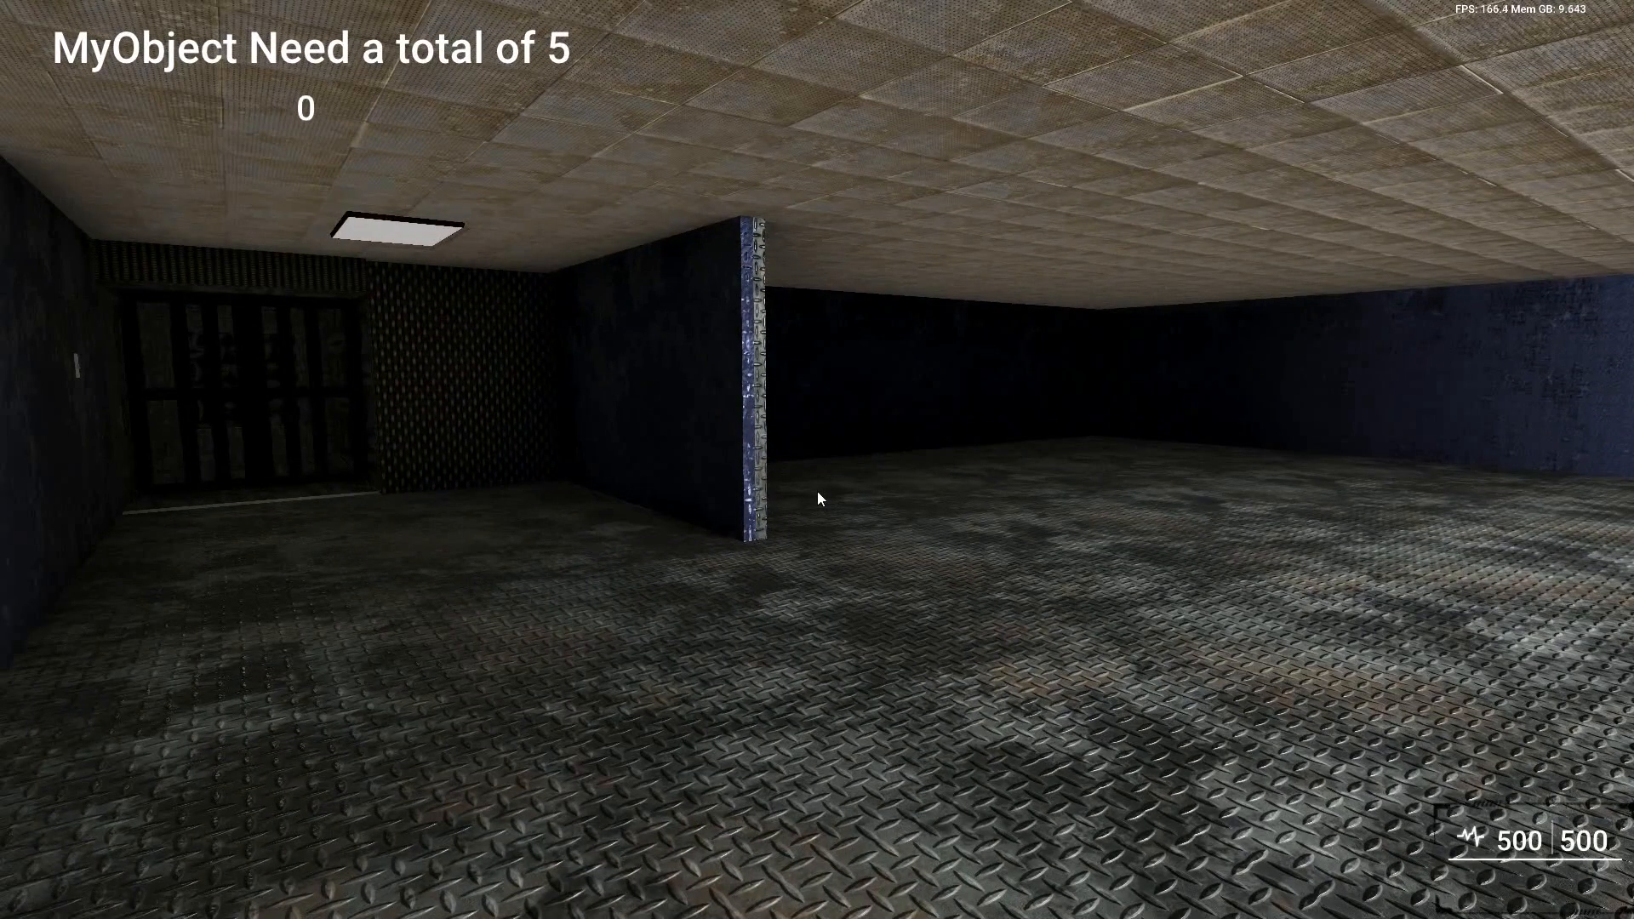
pyautogui.press('w')
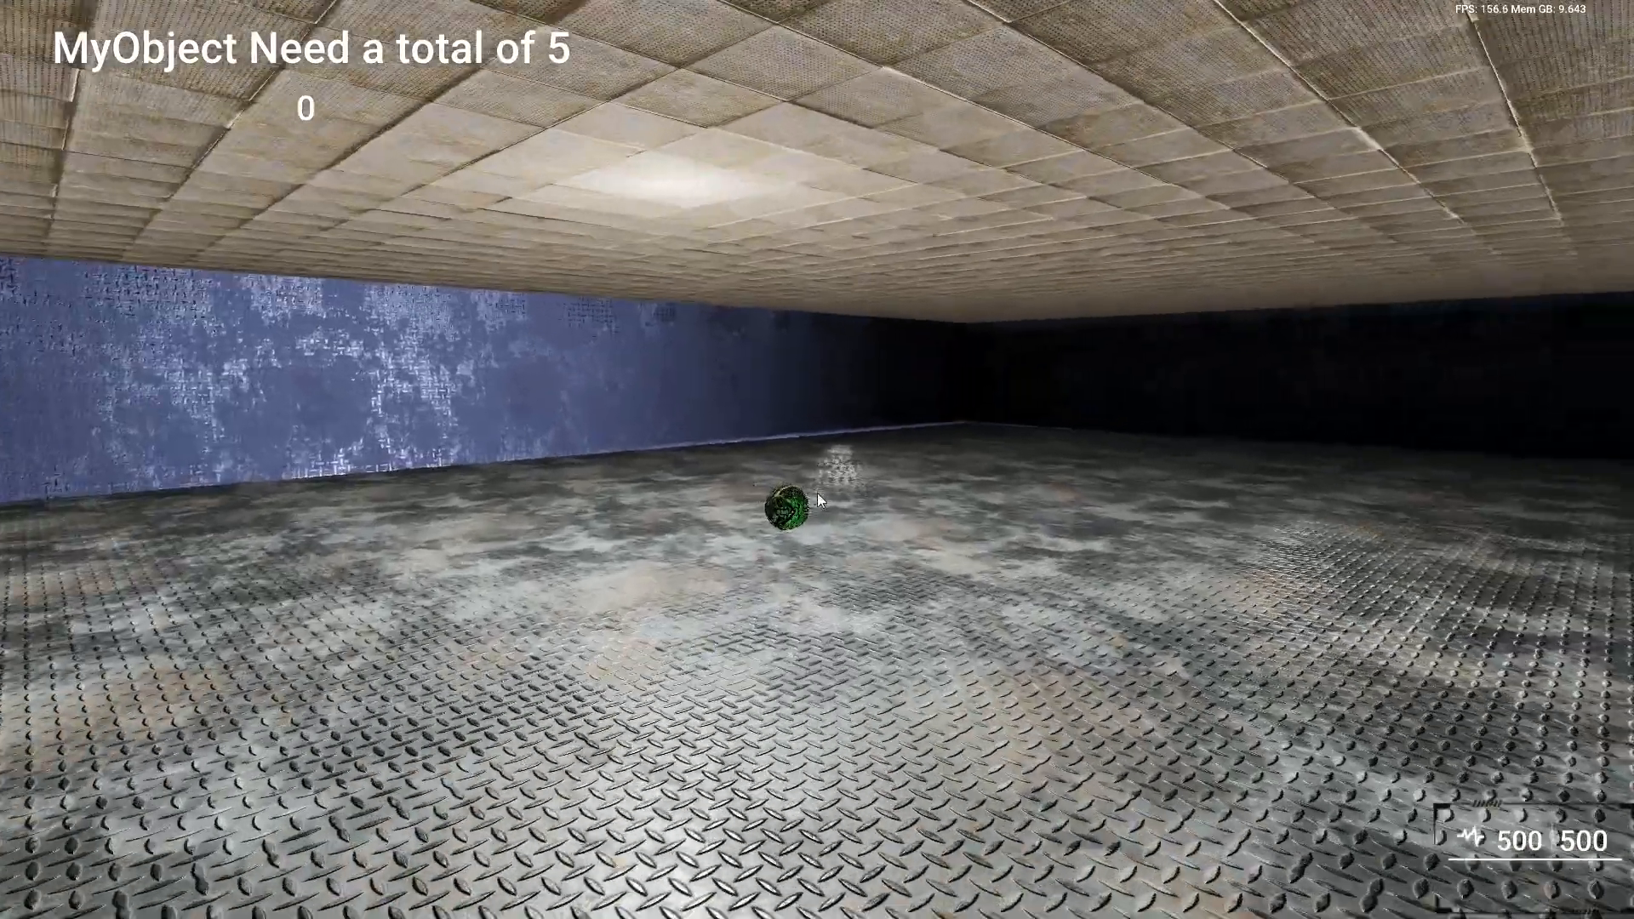
pyautogui.press('w')
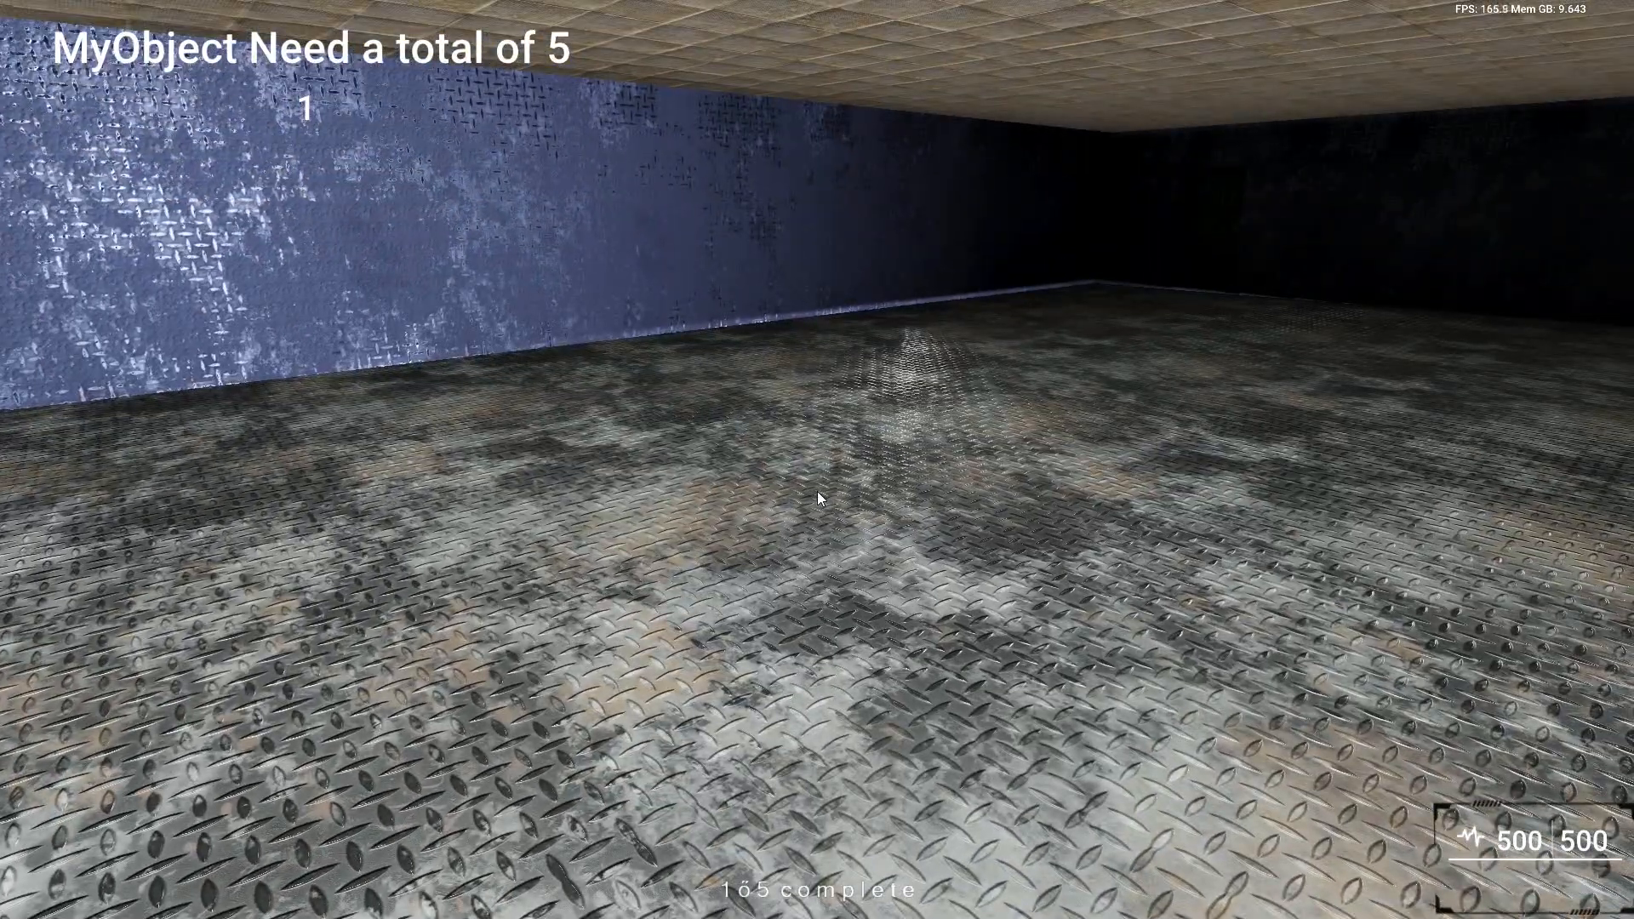
pyautogui.press('Escape')
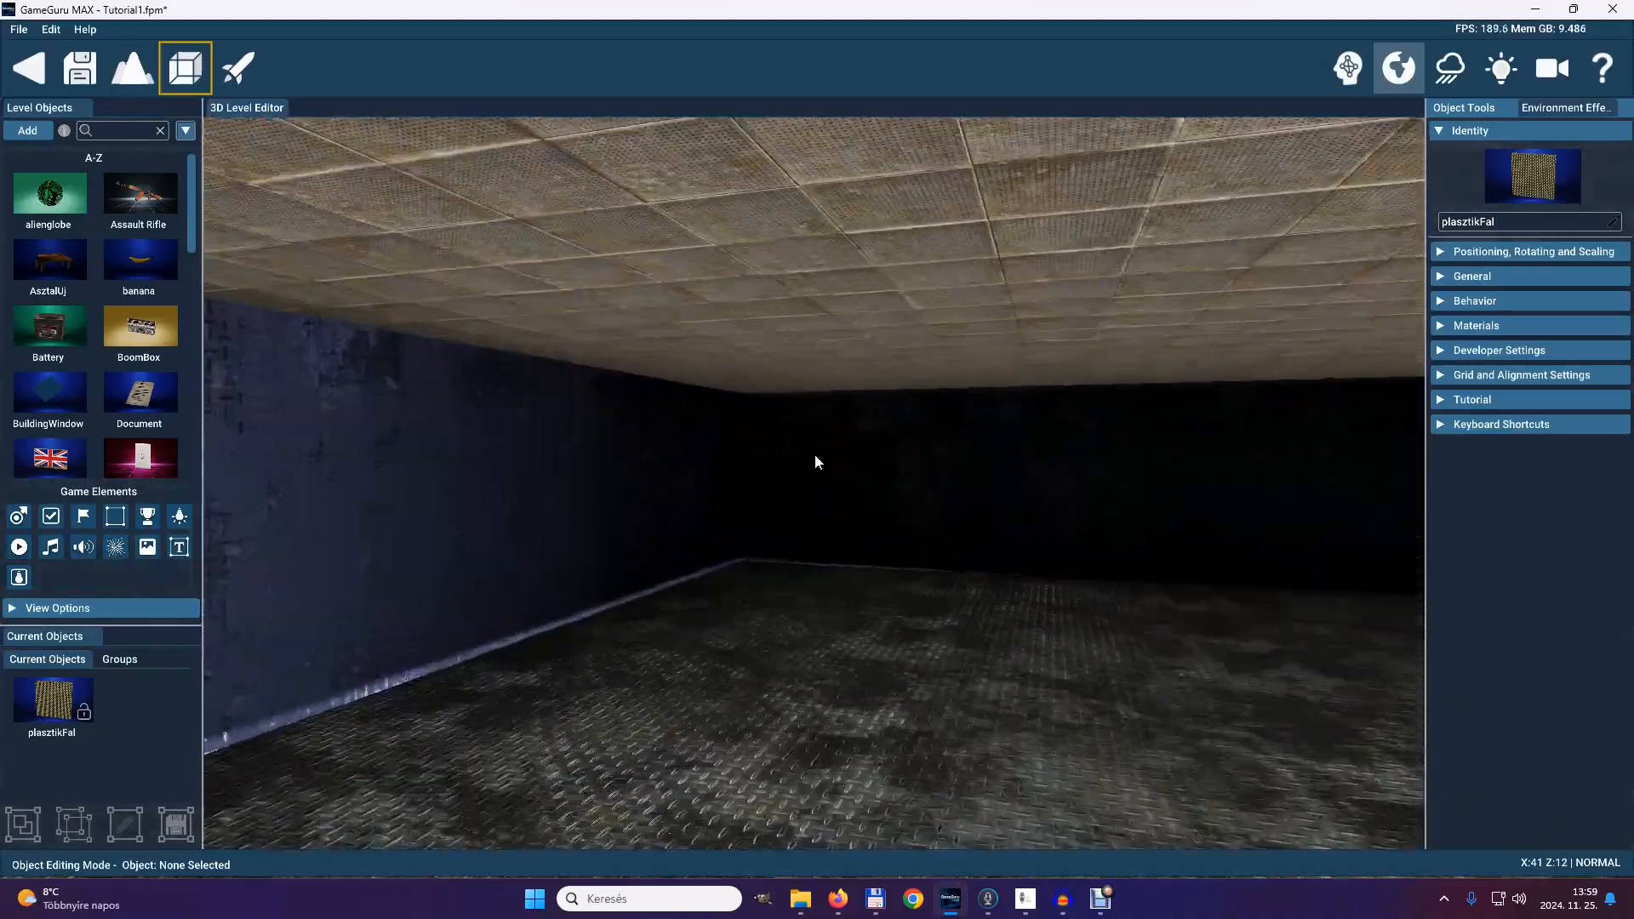
pyautogui.moveTo(815, 457); pyautogui.dragTo(807, 465, button='right')
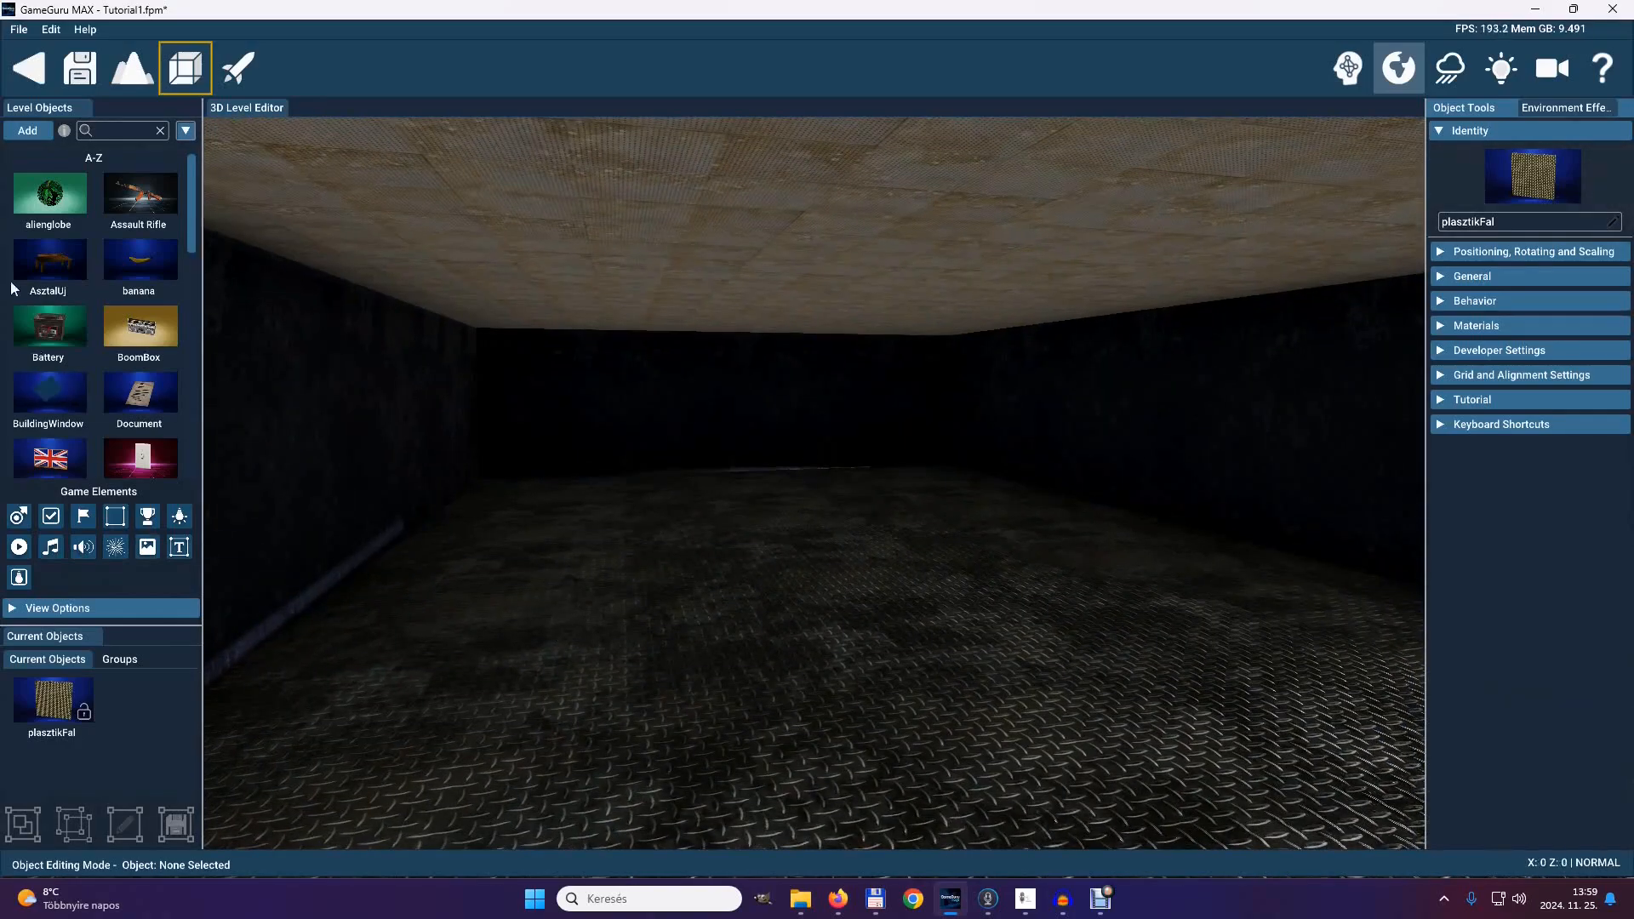
pyautogui.moveTo(49, 194); pyautogui.dragTo(701, 553)
pyautogui.click(701, 542)
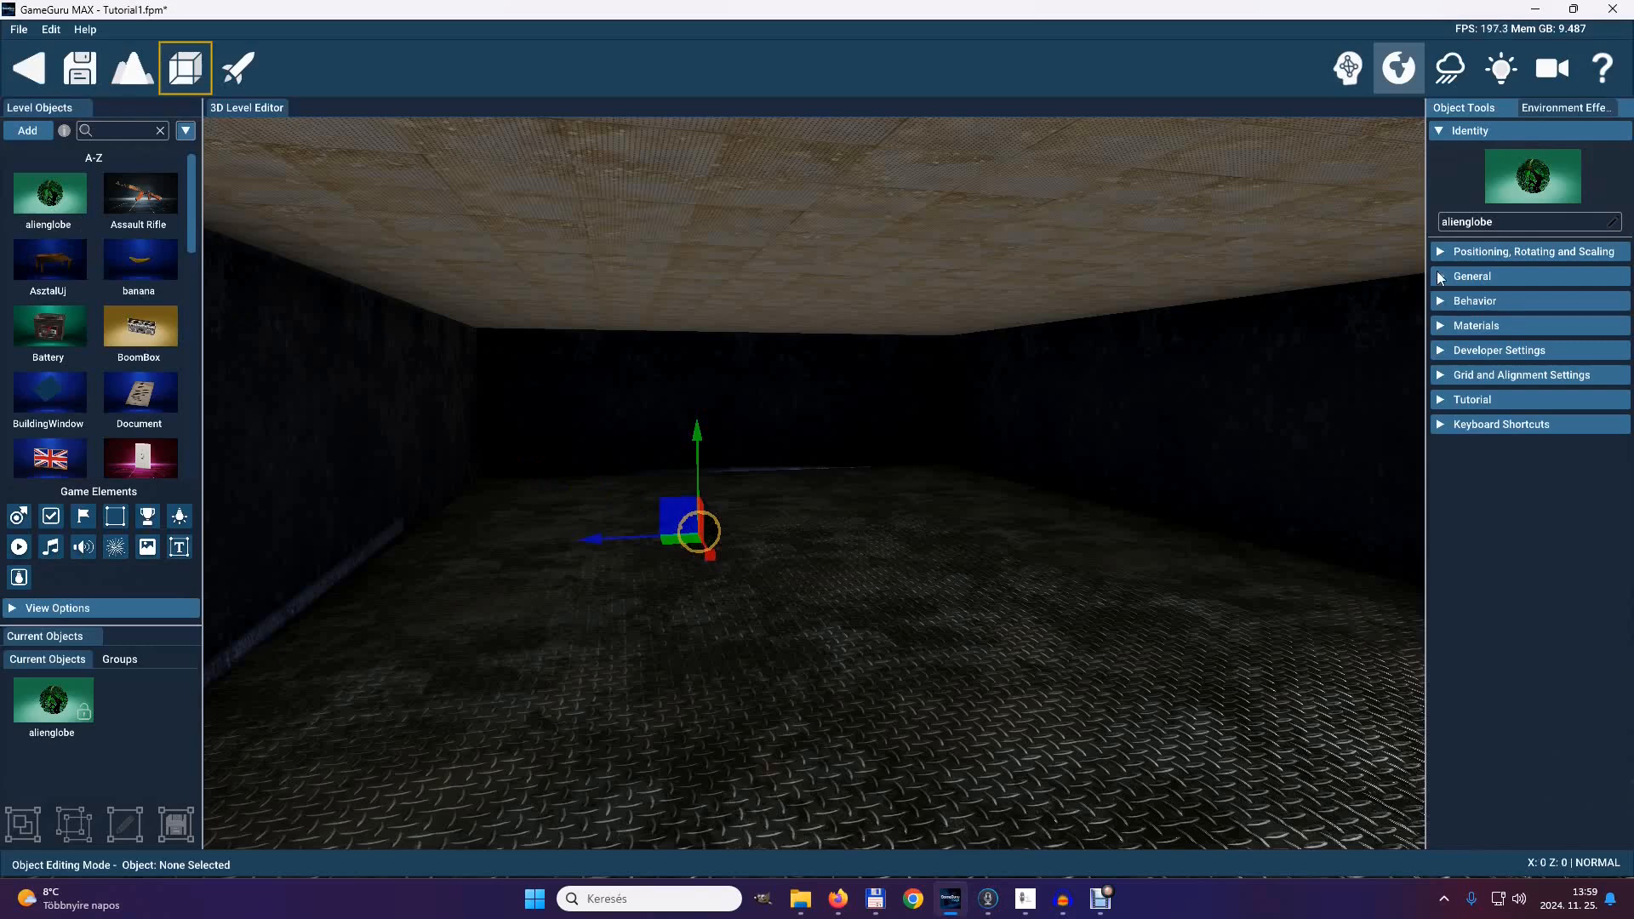
pyautogui.click(1442, 302)
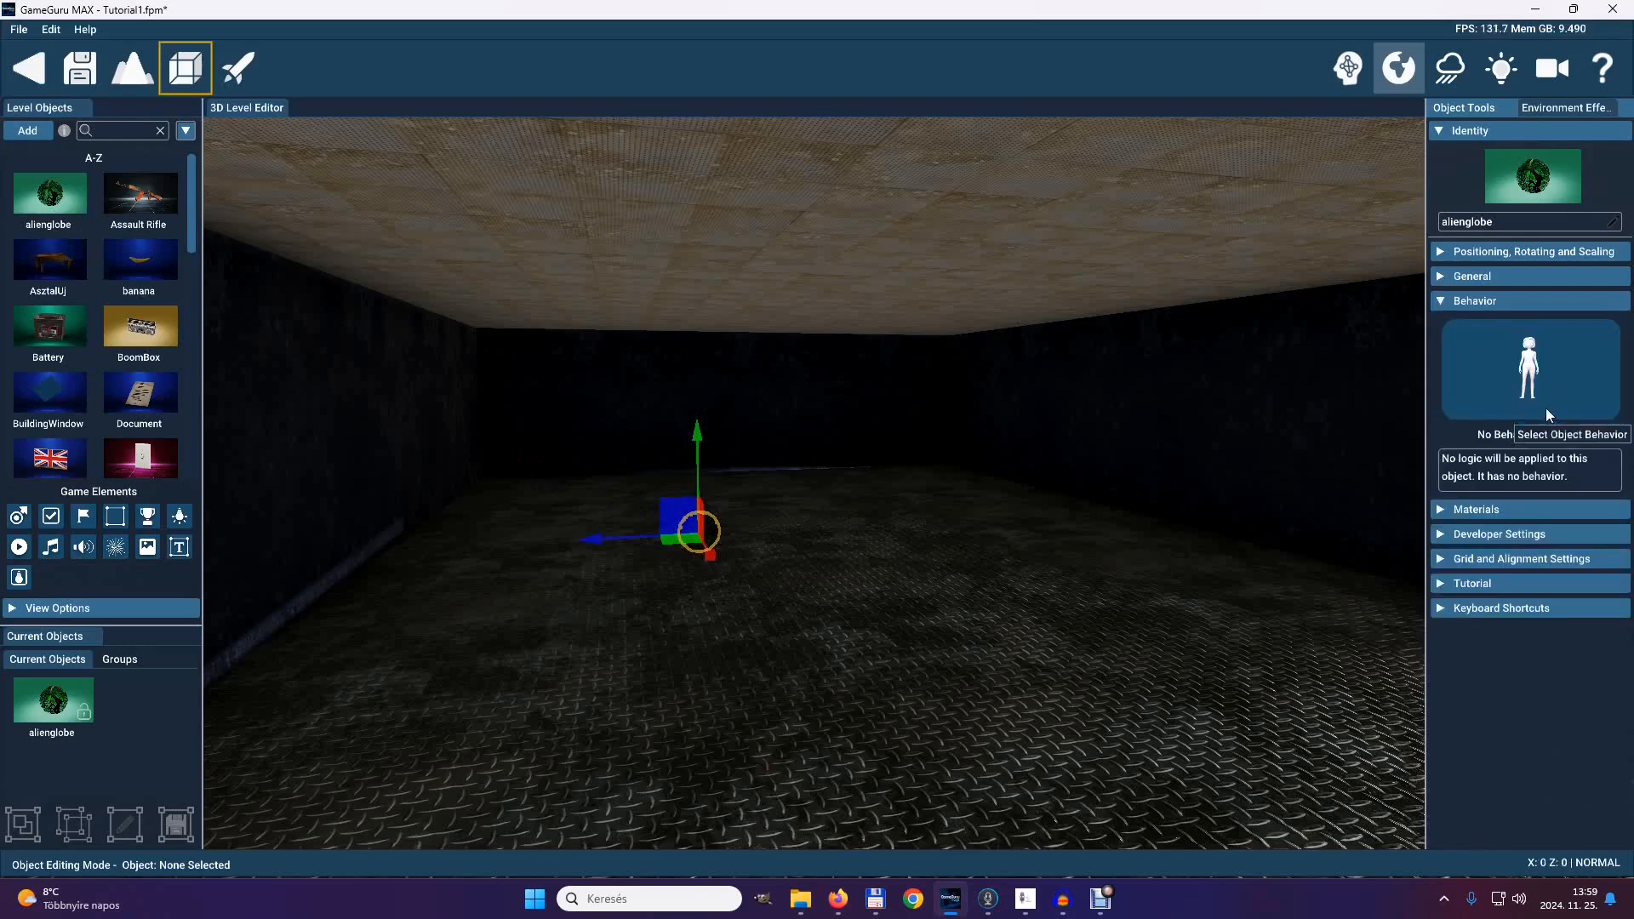
pyautogui.click(1442, 302)
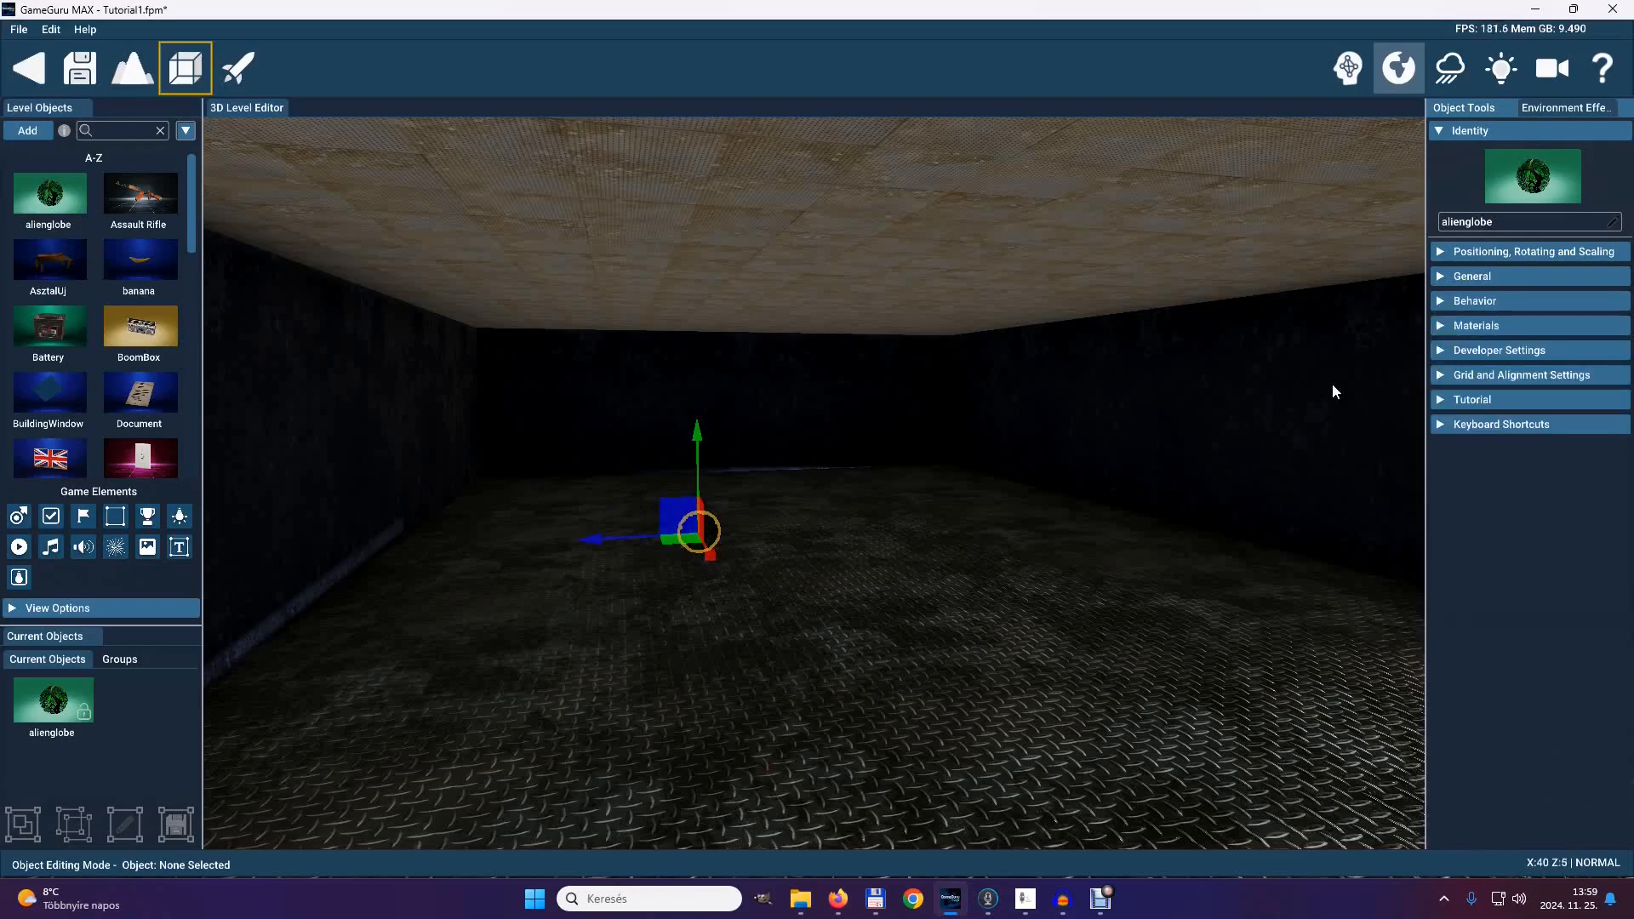
pyautogui.press('Delete')
# - Place a copy of the configured alienglobe in the dark room and check its Collection Count behavior settings
pyautogui.moveTo(941, 558); pyautogui.dragTo(808, 459, button='right')
pyautogui.press('w')
pyautogui.press('w')
pyautogui.click(810, 592)
pyautogui.moveTo(810, 592); pyautogui.dragTo(809, 457, button='right')
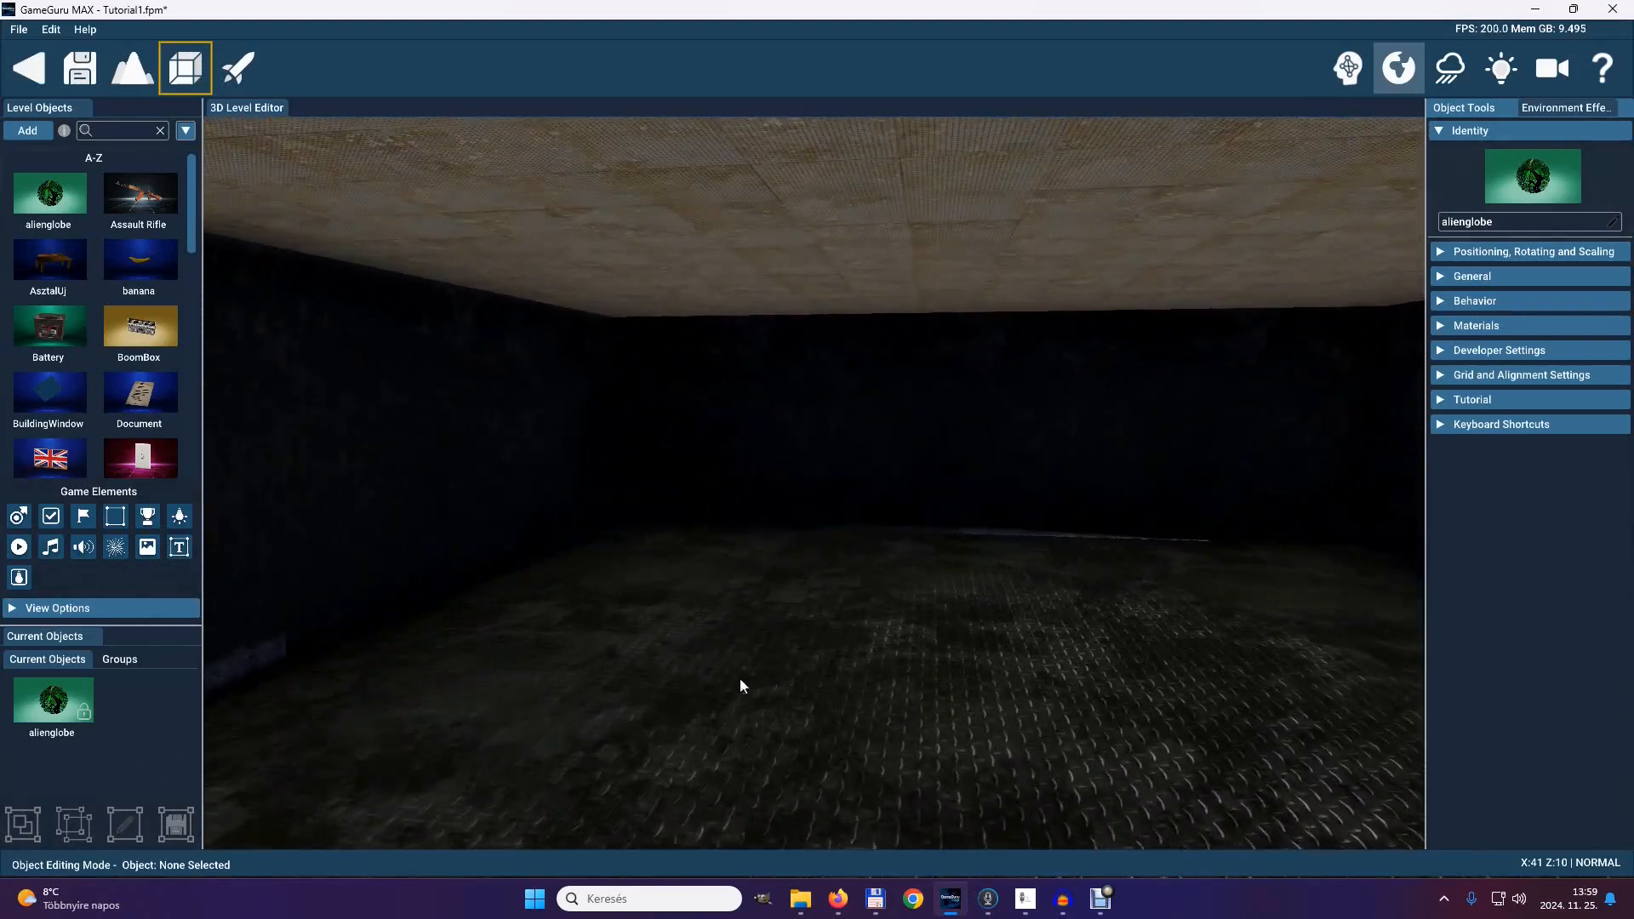
pyautogui.click(1444, 304)
pyautogui.moveTo(1625, 481); pyautogui.dragTo(1628, 672)
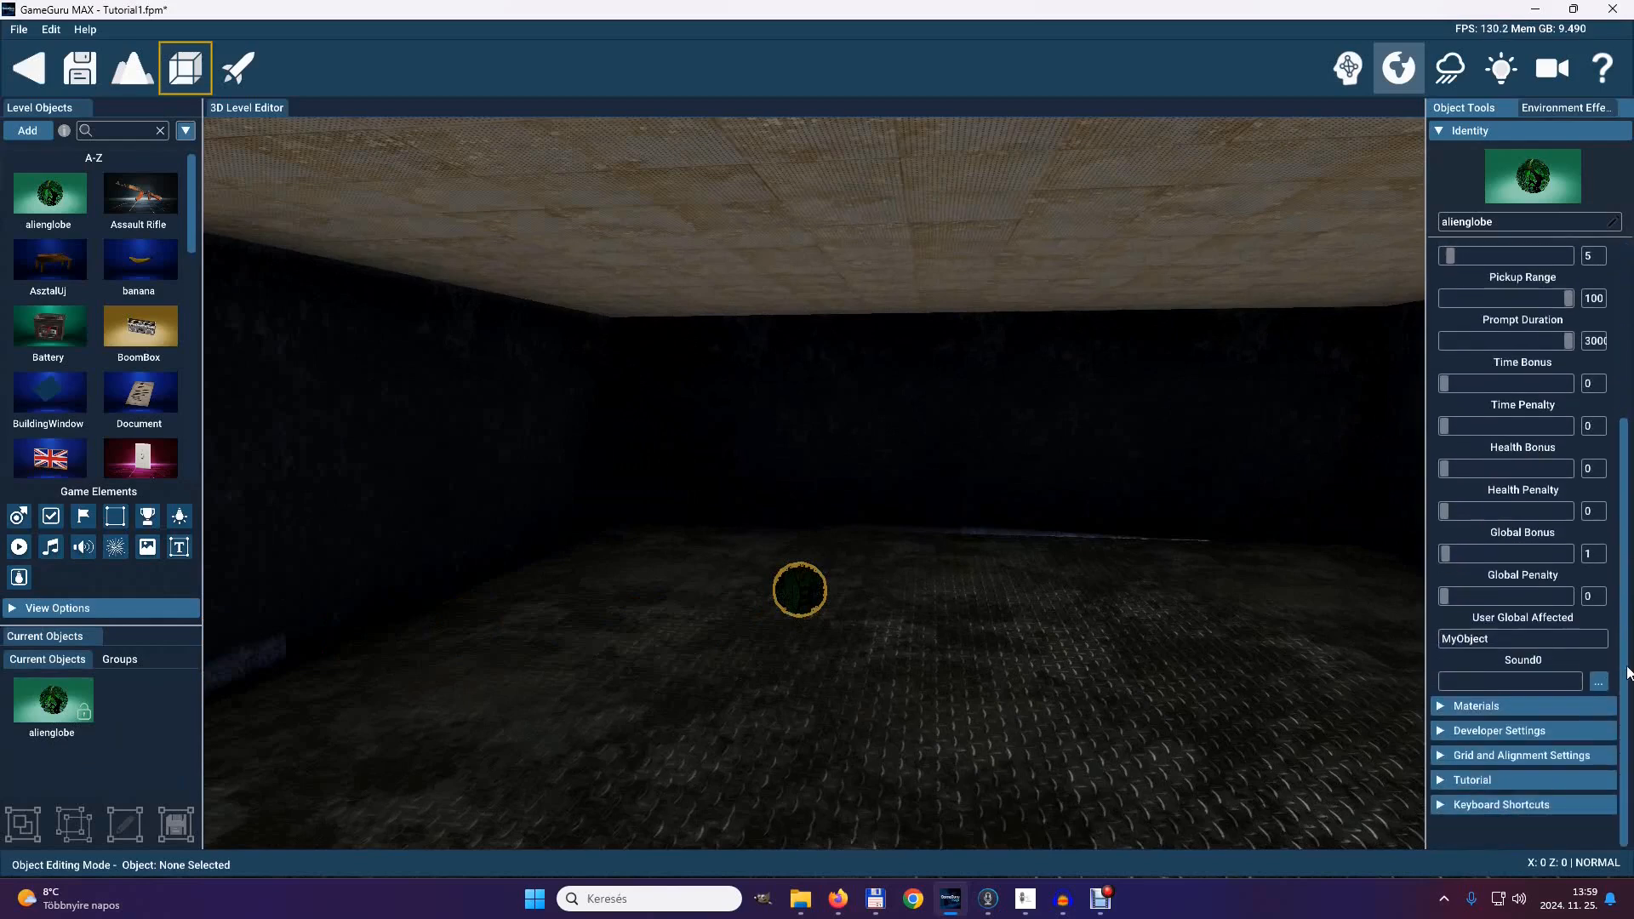
pyautogui.scroll(5, 1629, 673)
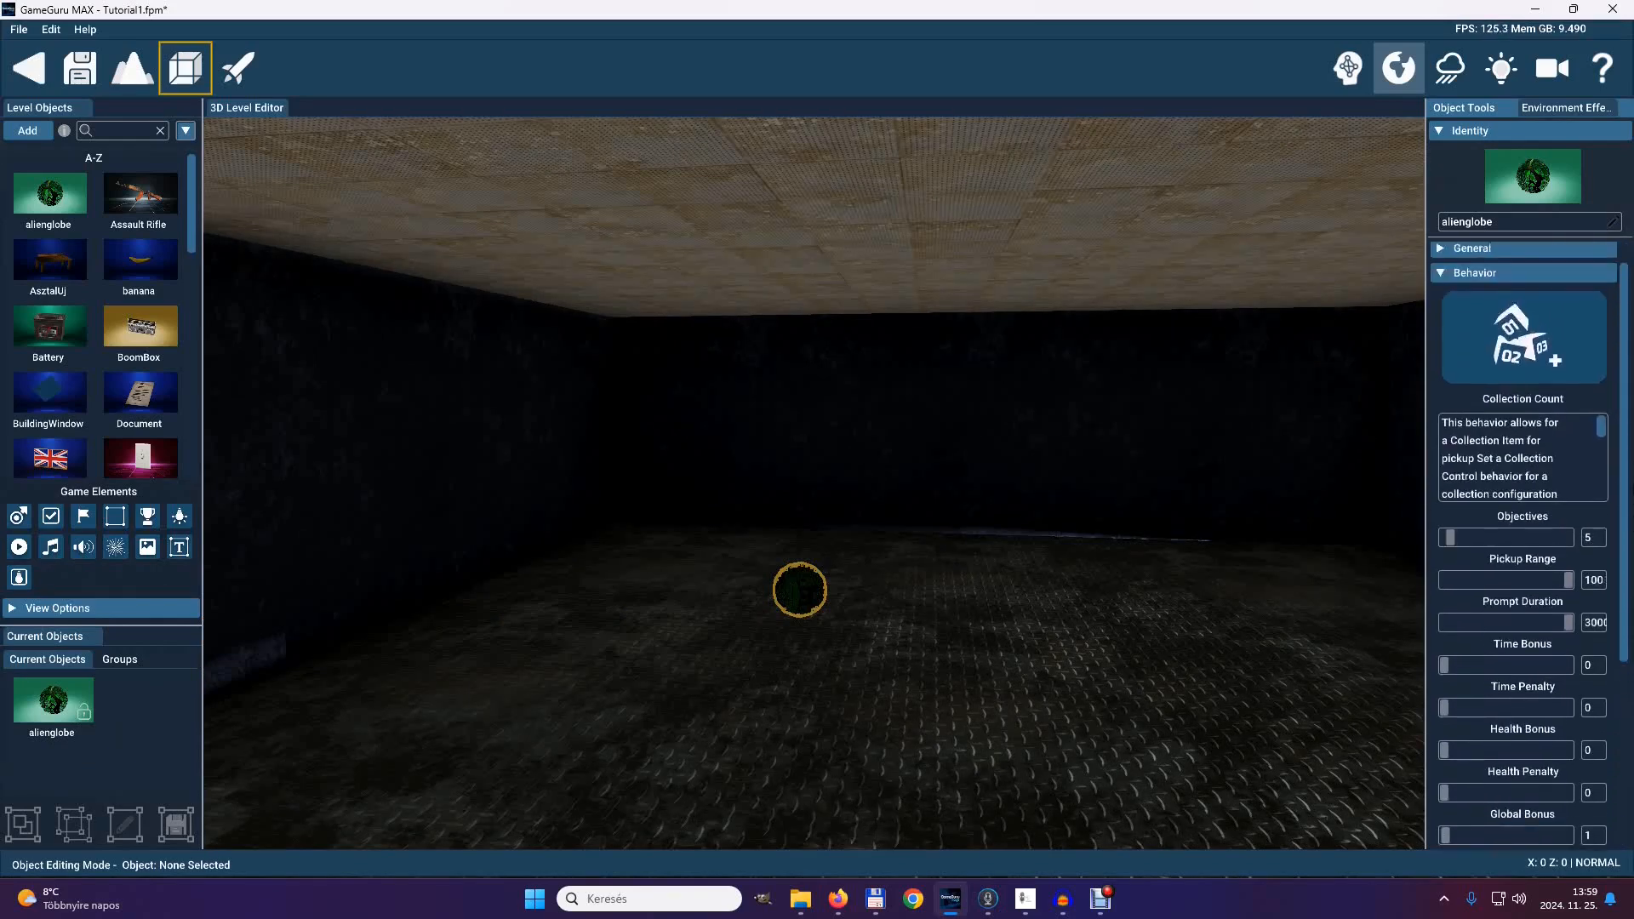
# - Place three more copies of the alienglobe, one in the dark room and two in the lit room
pyautogui.moveTo(807, 456); pyautogui.dragTo(807, 456, button='right')
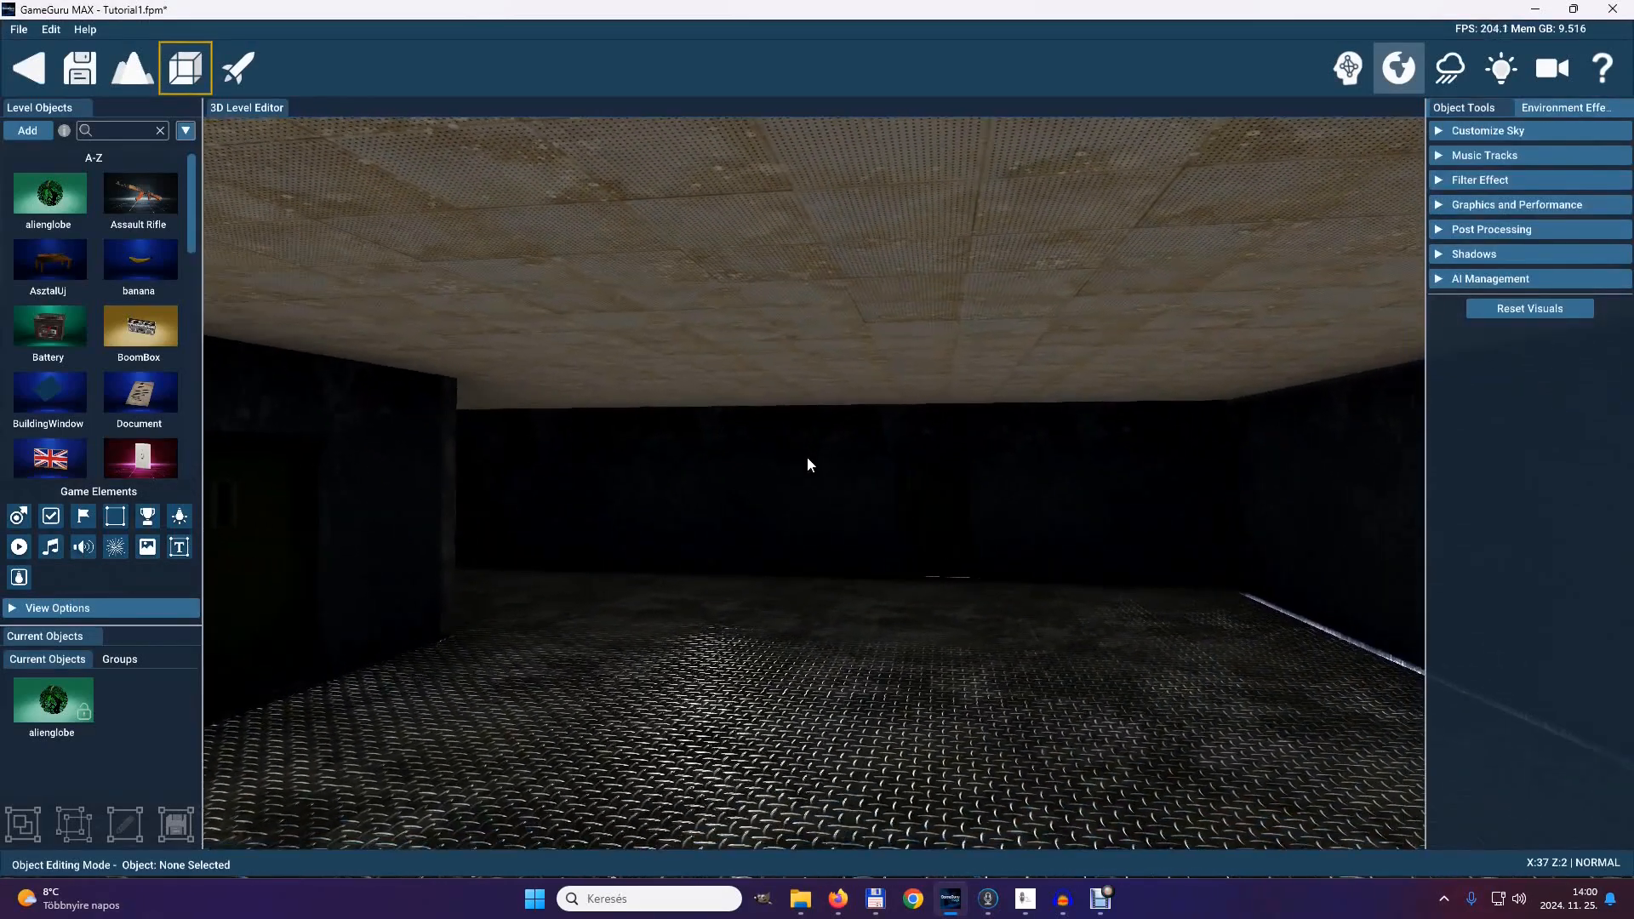
pyautogui.click(53, 699)
pyautogui.click(969, 714)
pyautogui.moveTo(1282, 708); pyautogui.dragTo(807, 457, button='right')
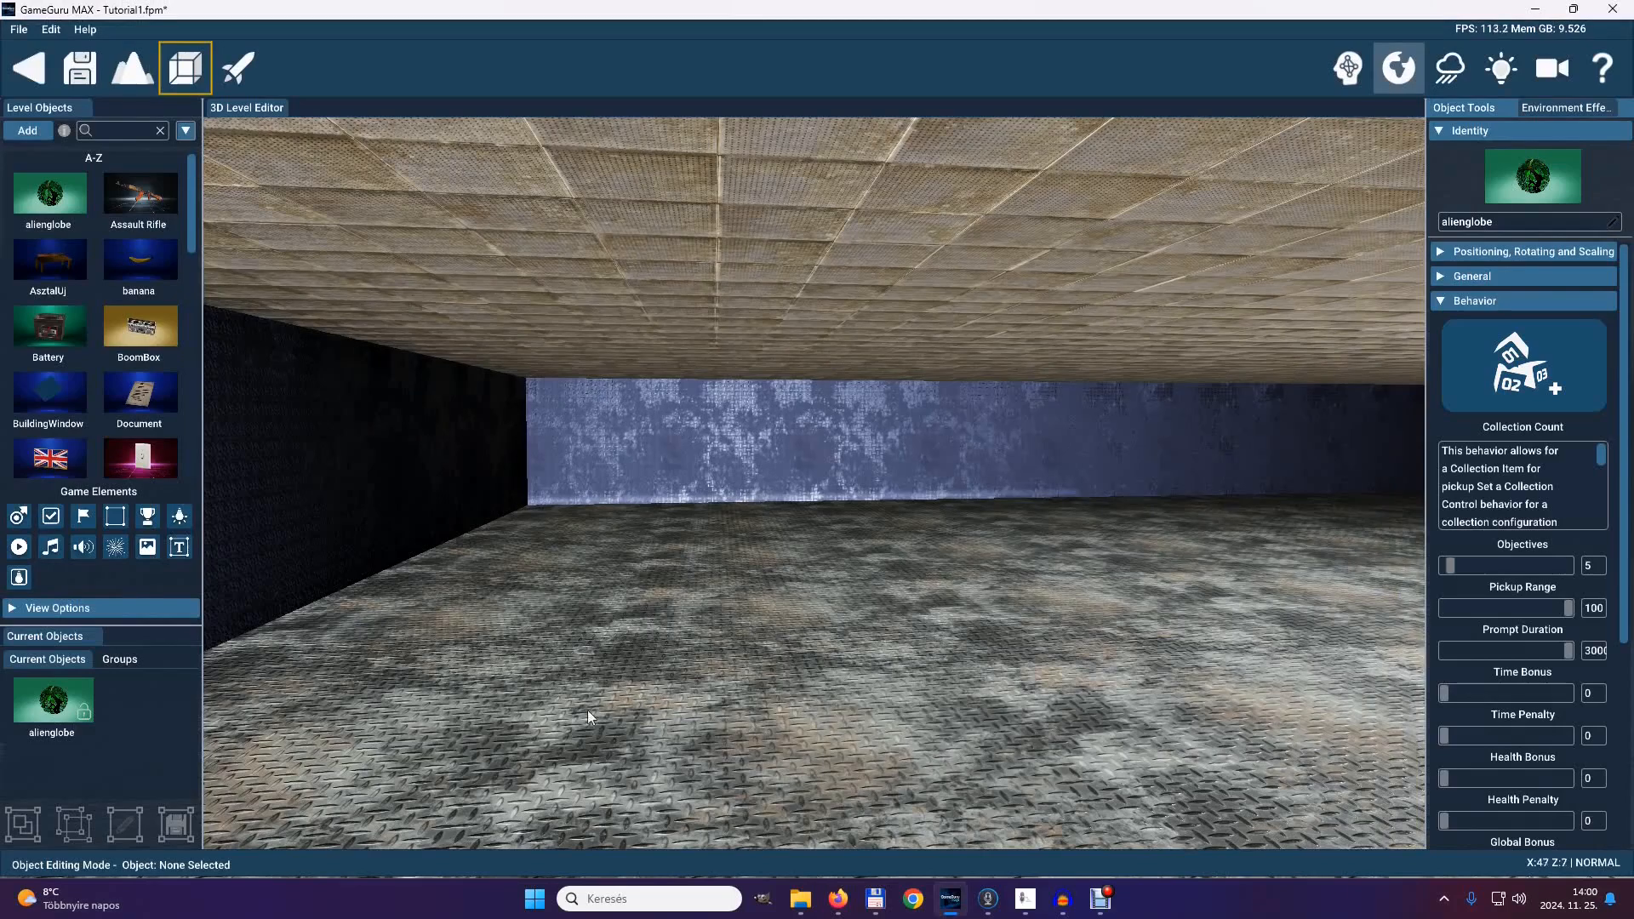
pyautogui.click(54, 700)
pyautogui.click(668, 571)
pyautogui.moveTo(703, 677); pyautogui.dragTo(807, 458, button='right')
pyautogui.click(57, 708)
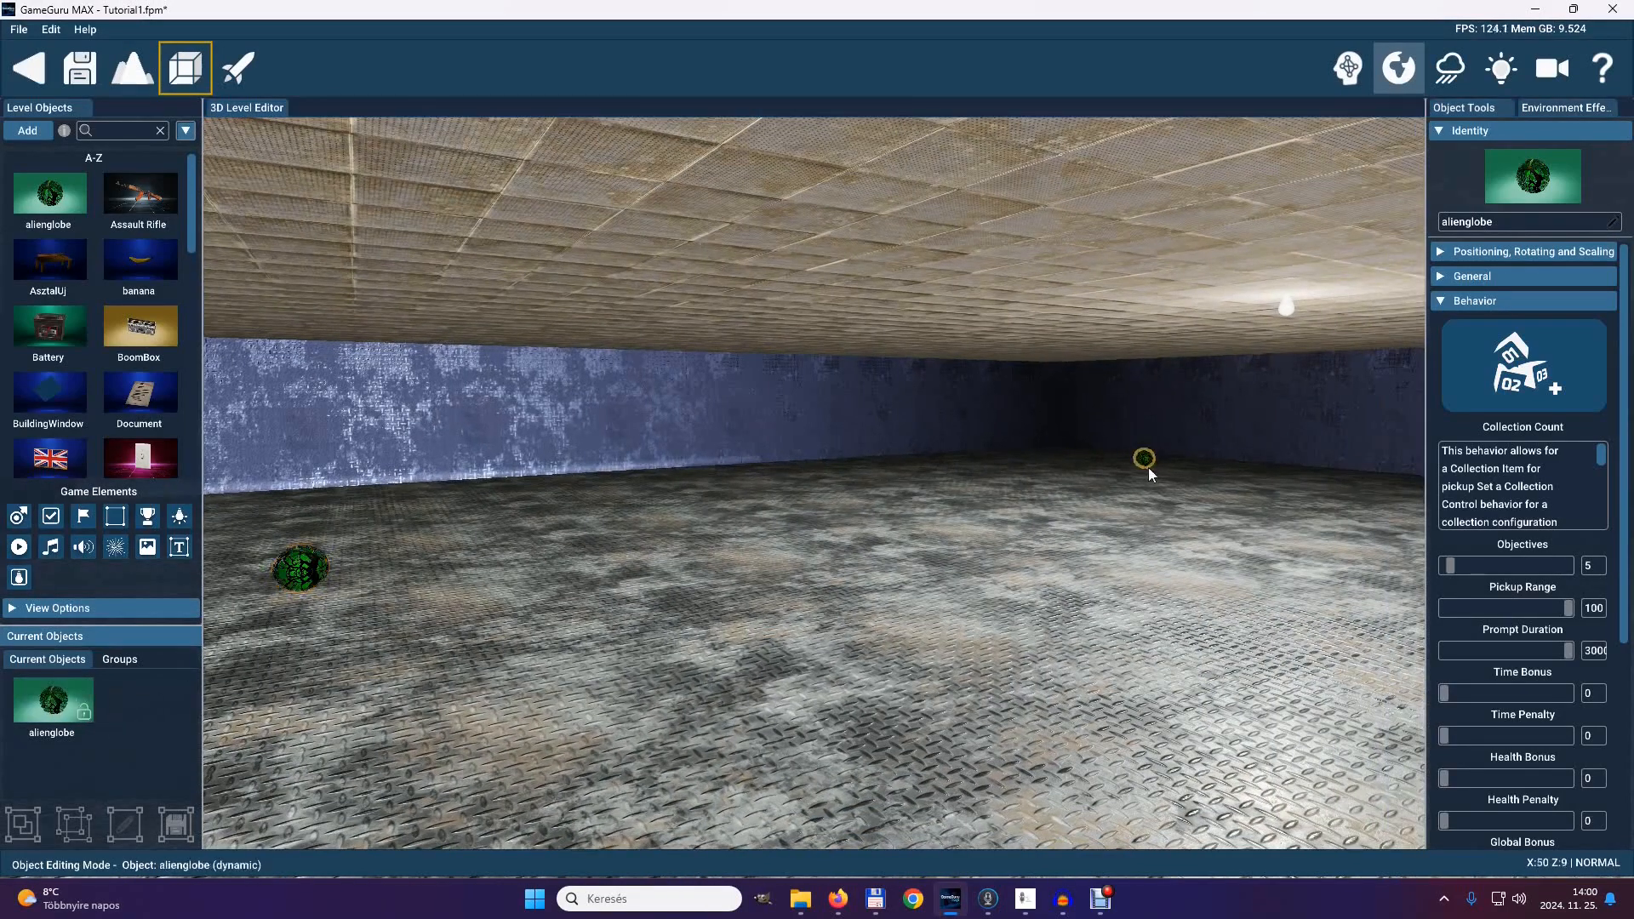
pyautogui.click(1152, 512)
pyautogui.moveTo(1015, 591); pyautogui.dragTo(807, 457, button='right')
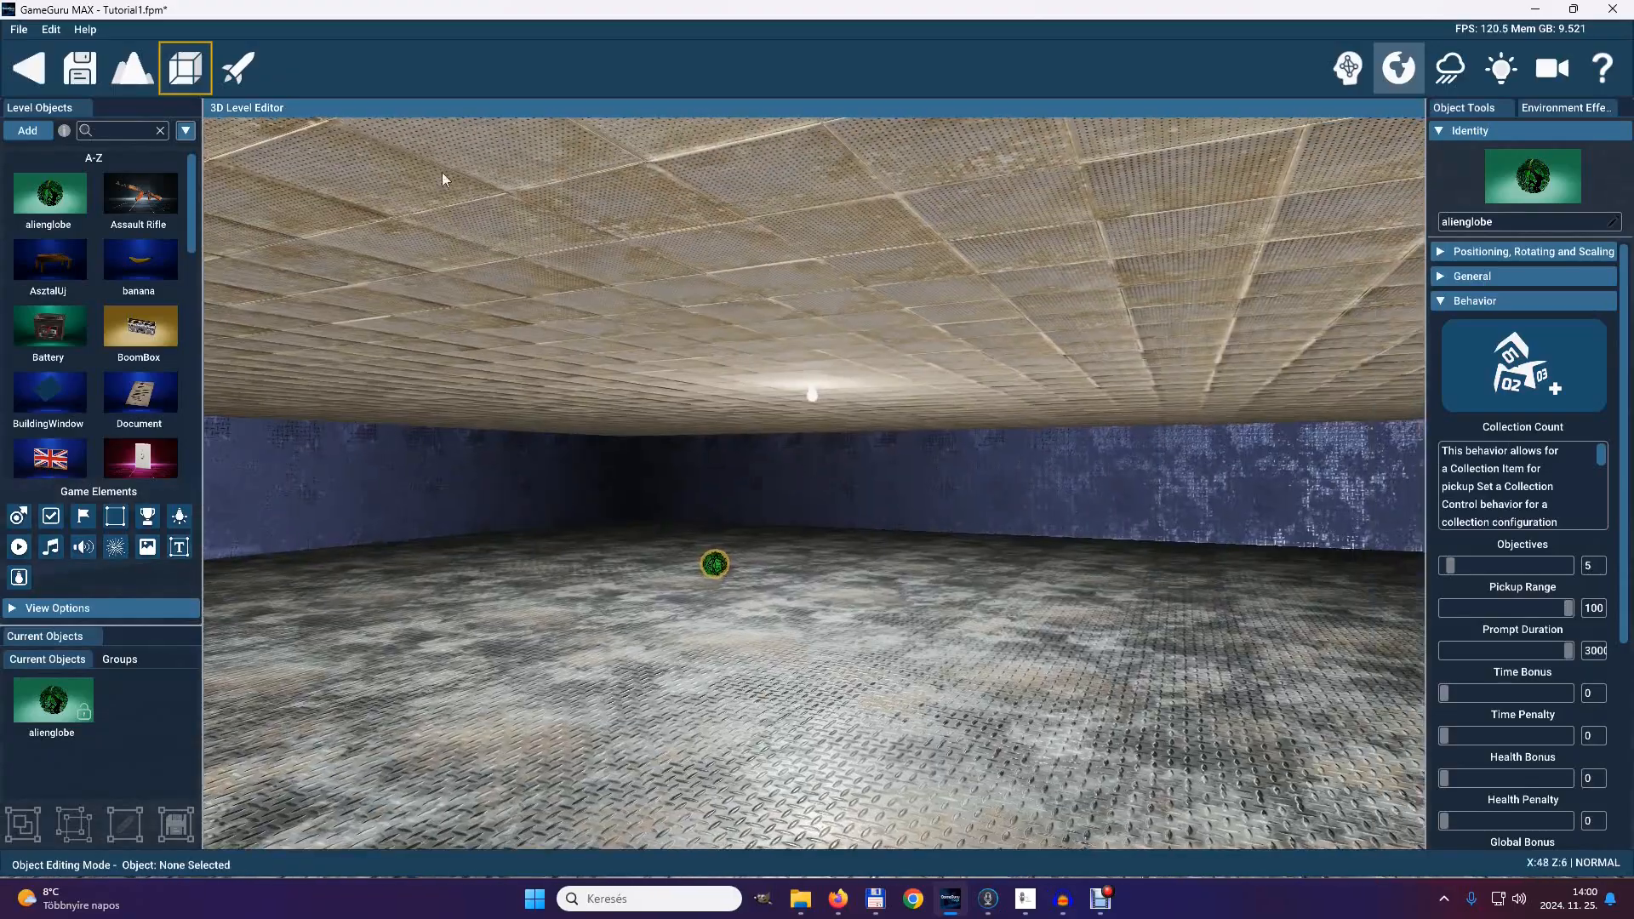
# - Test the level by collecting one alienglobe in the lit room and the two in the dark room behind the door
pyautogui.click(240, 67)
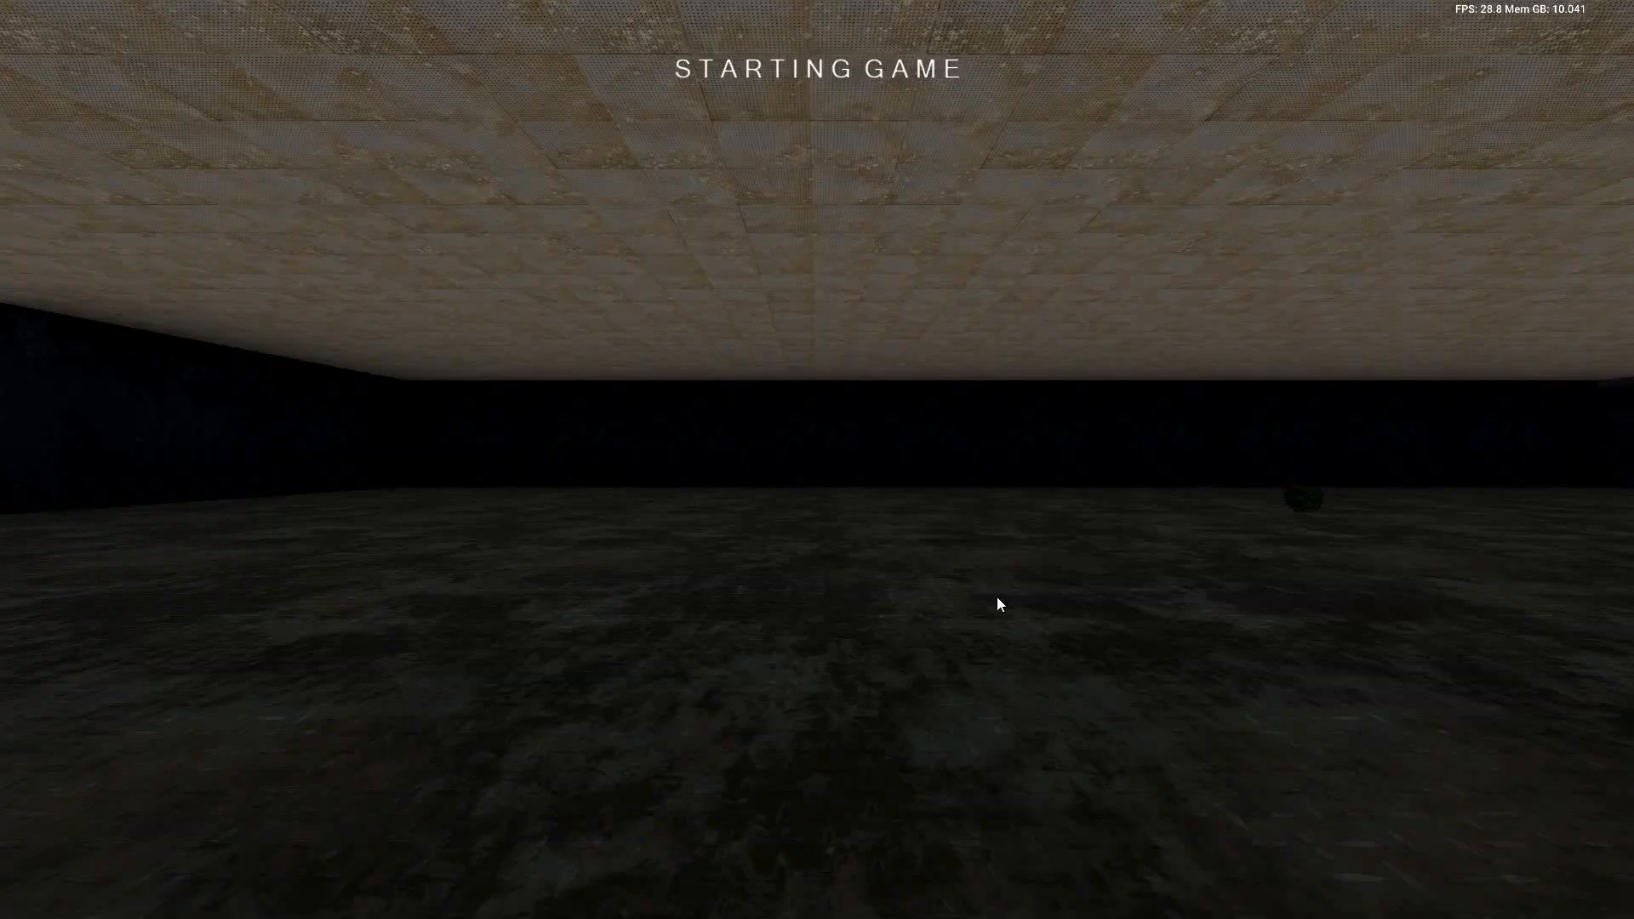
pyautogui.press('w')
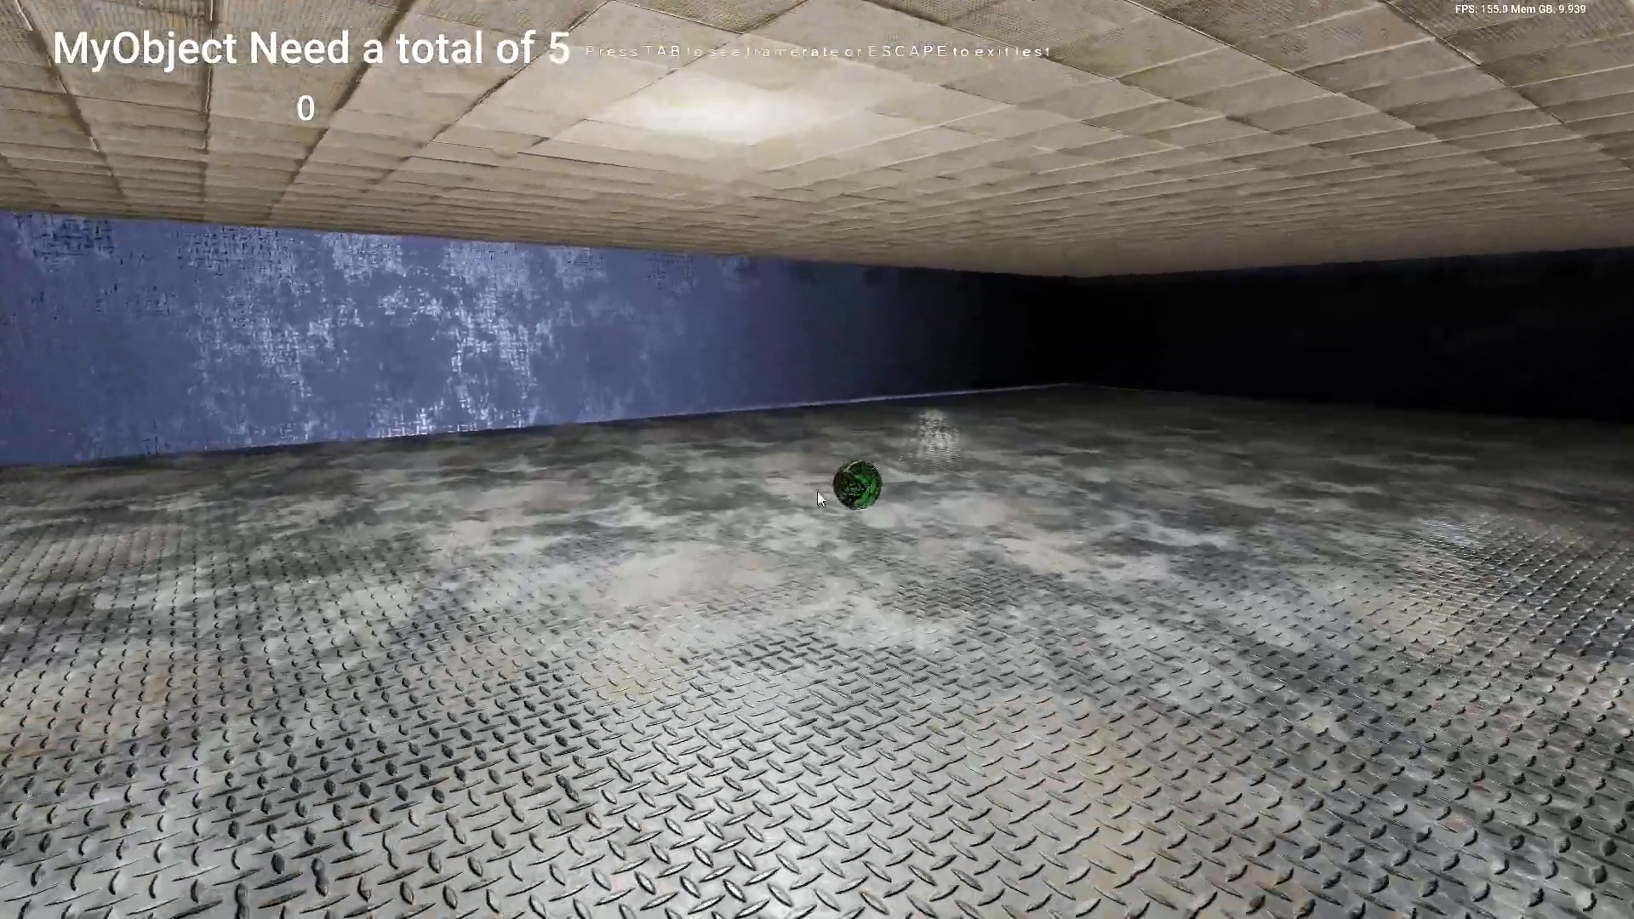
pyautogui.press('w')
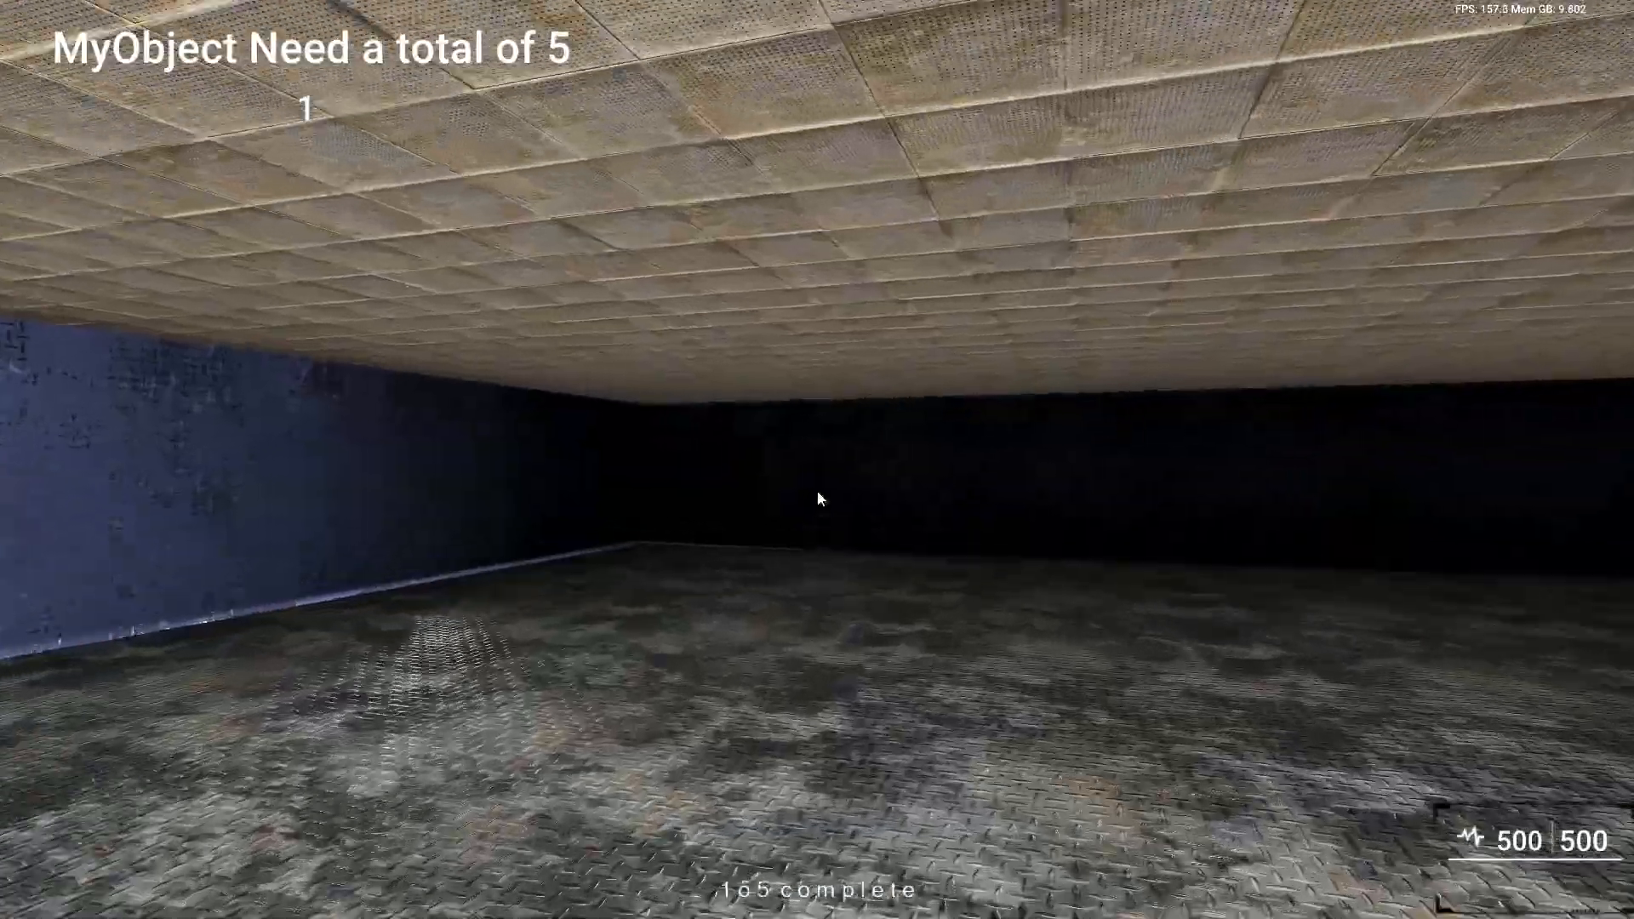
pyautogui.press('w')
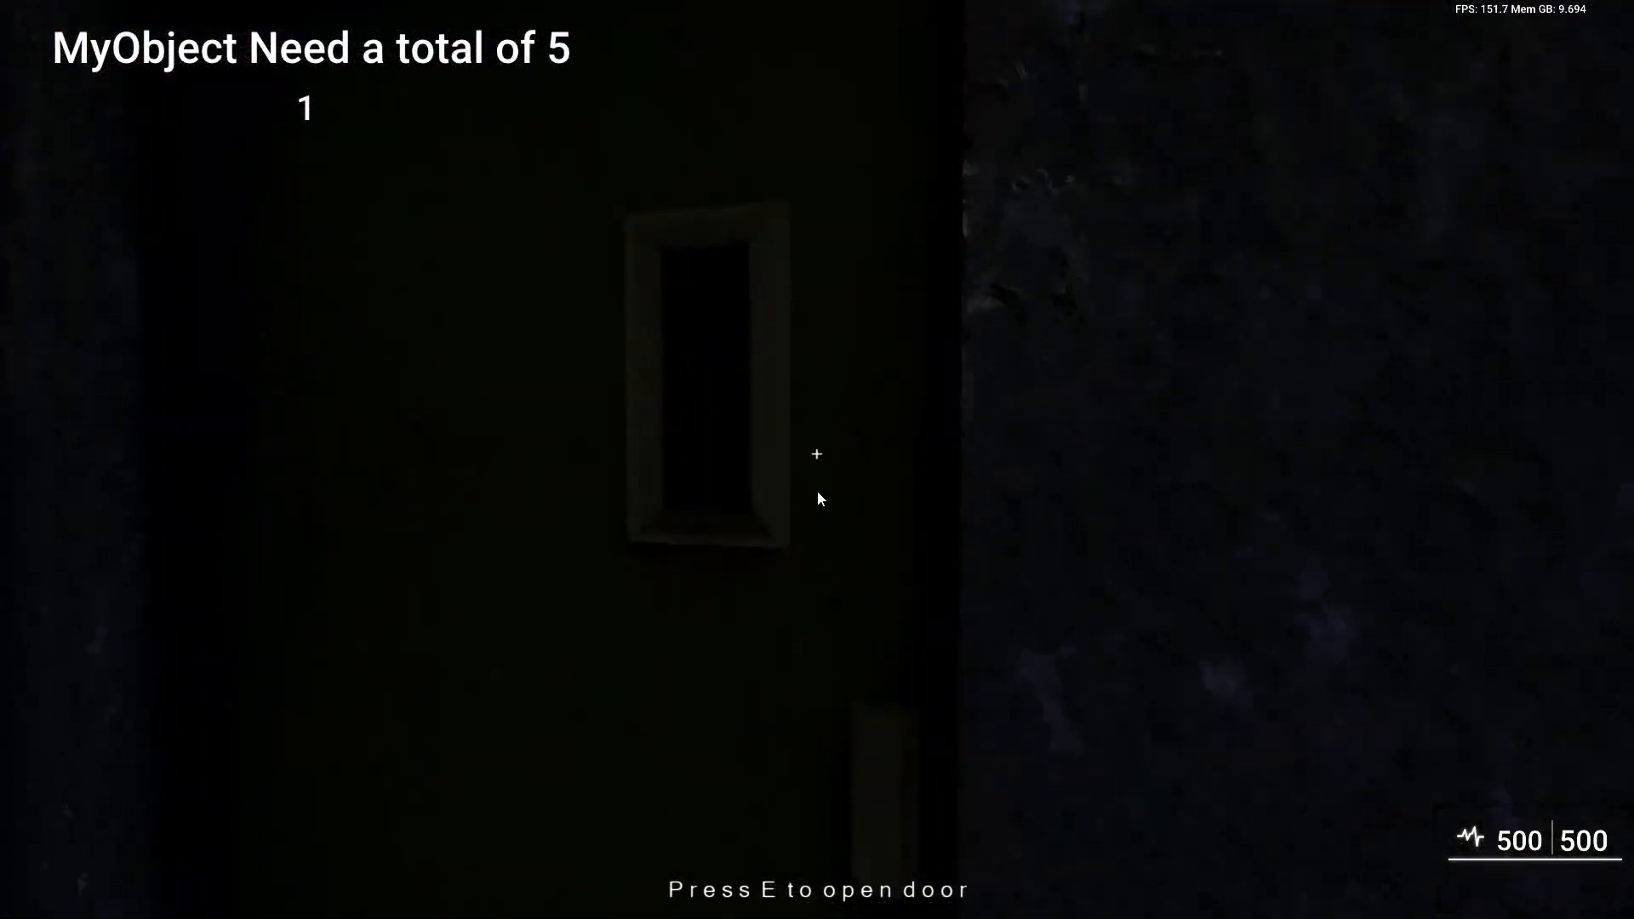
pyautogui.press('e')
pyautogui.press('w')
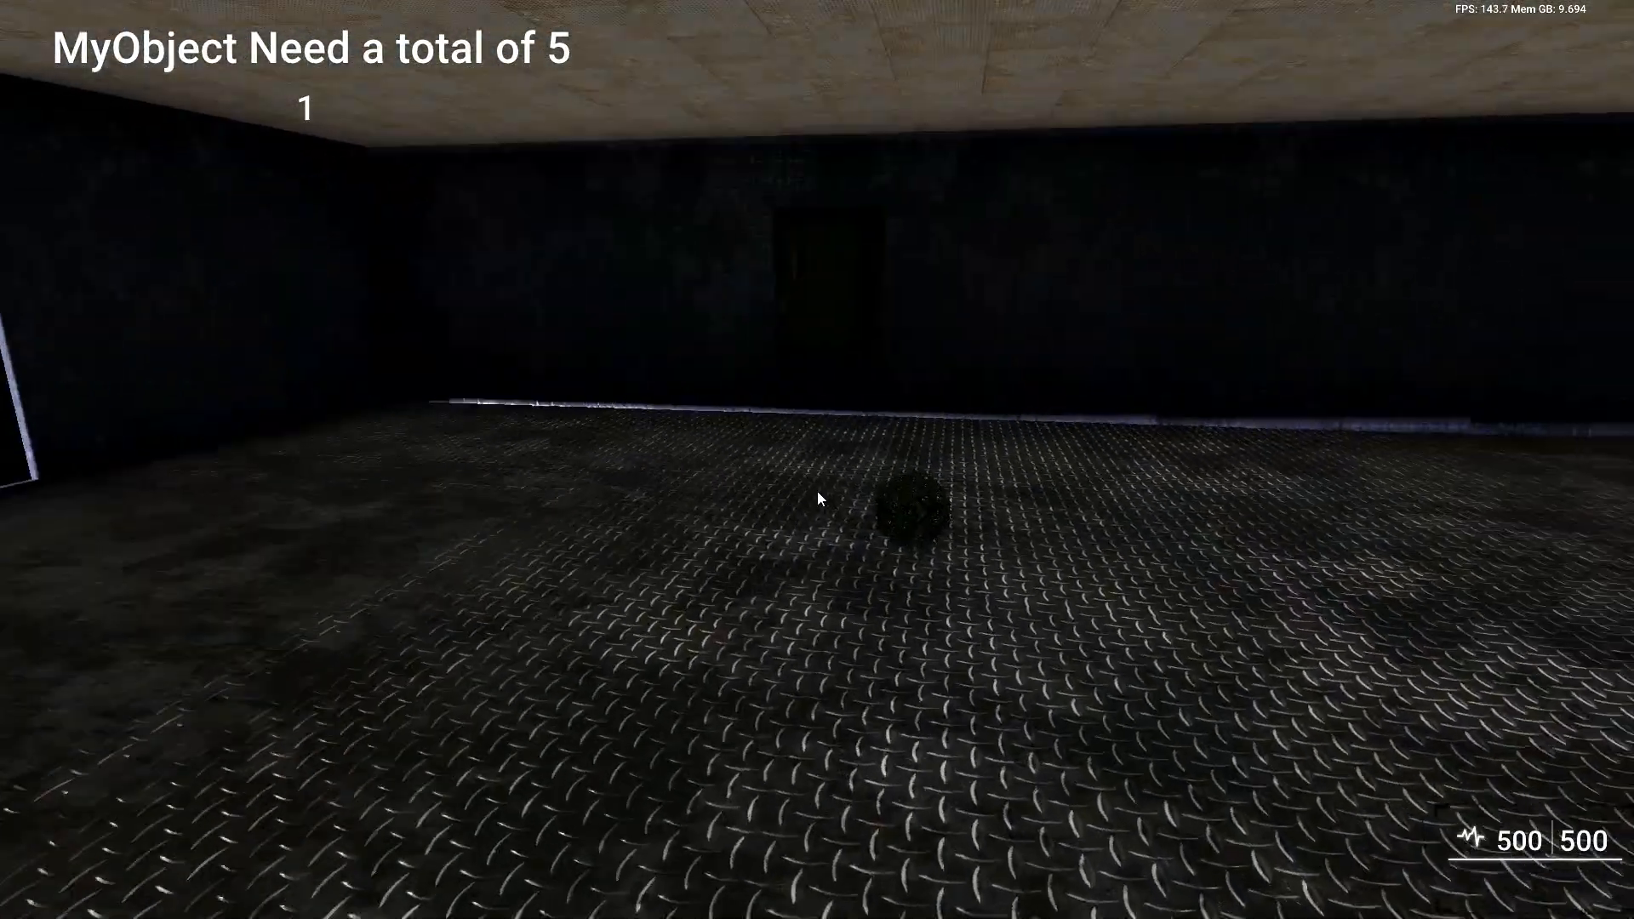
pyautogui.press('w')
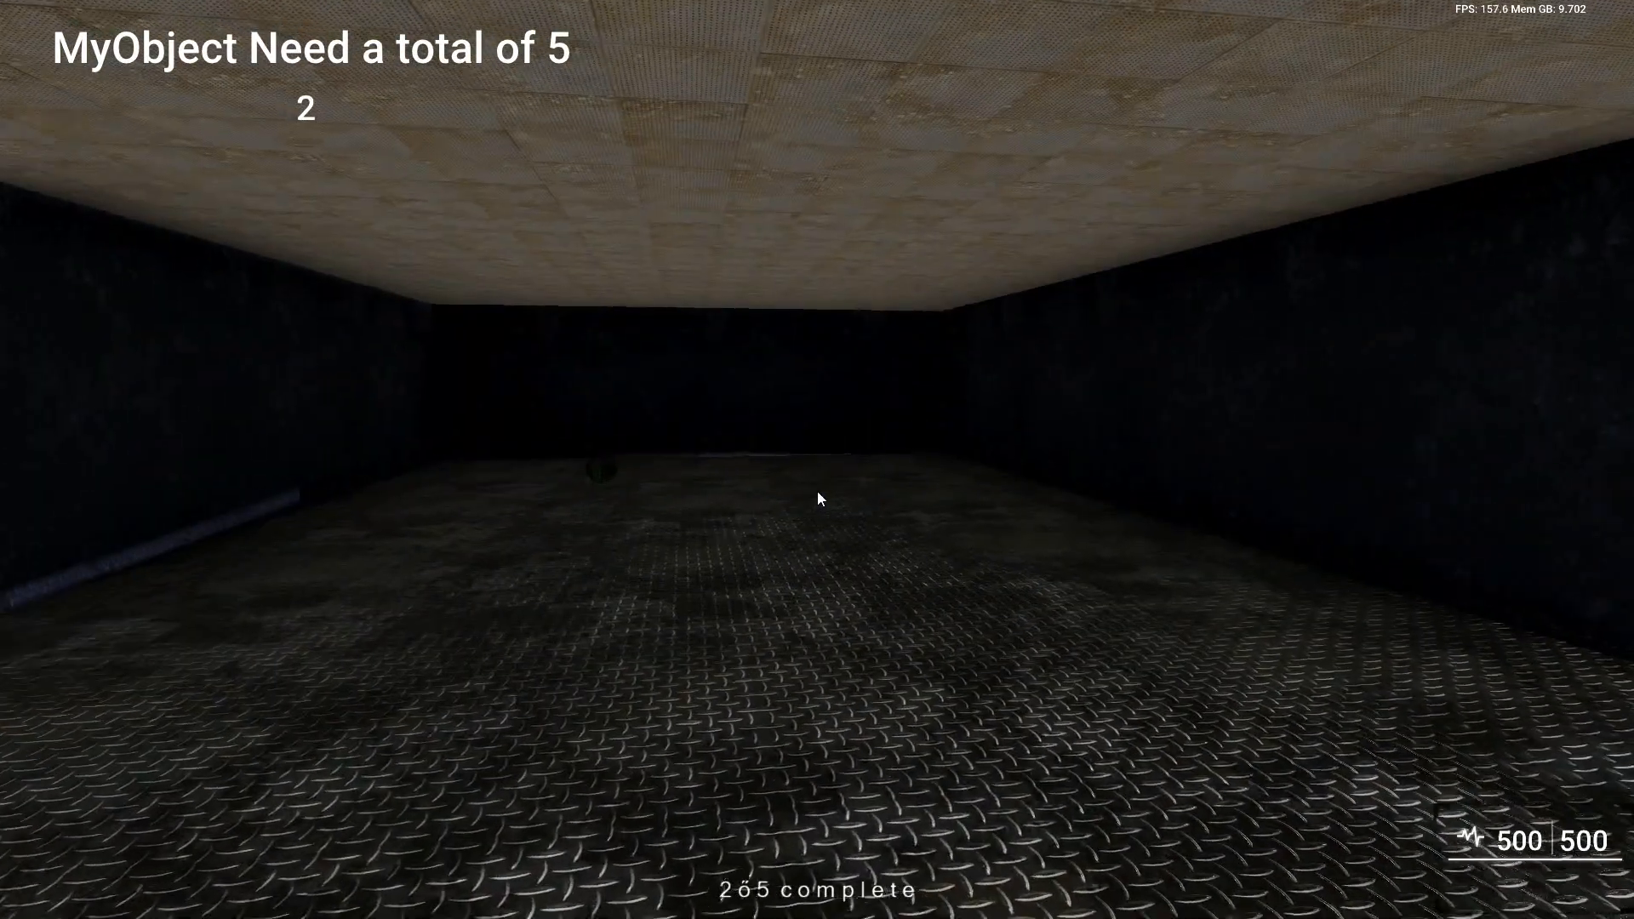
pyautogui.press('w')
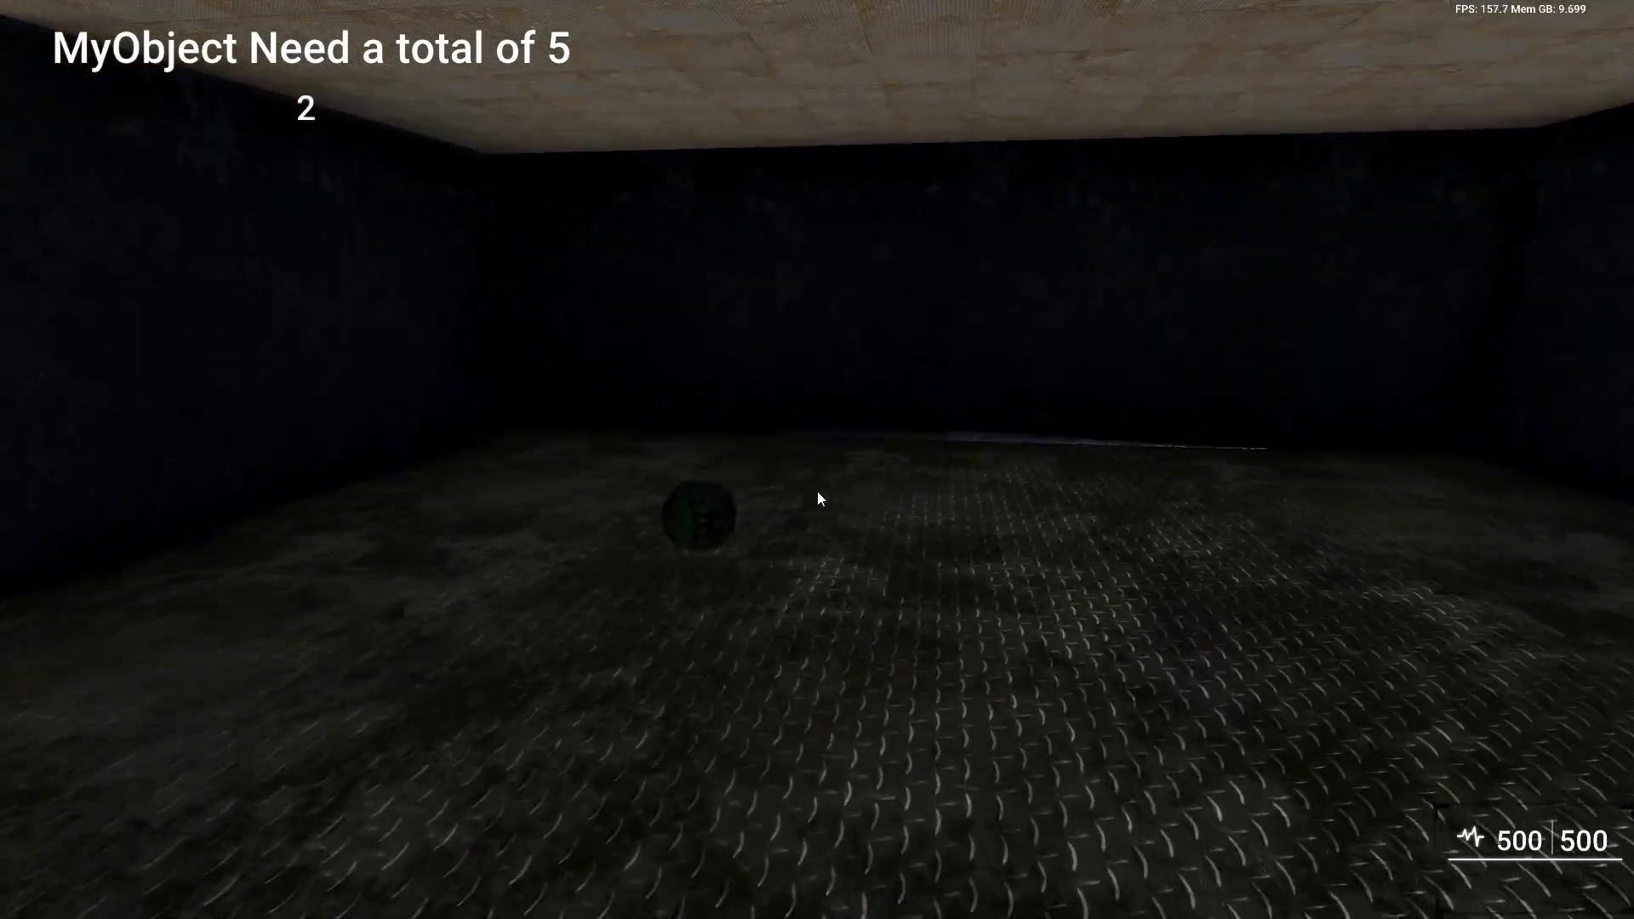
pyautogui.press('w')
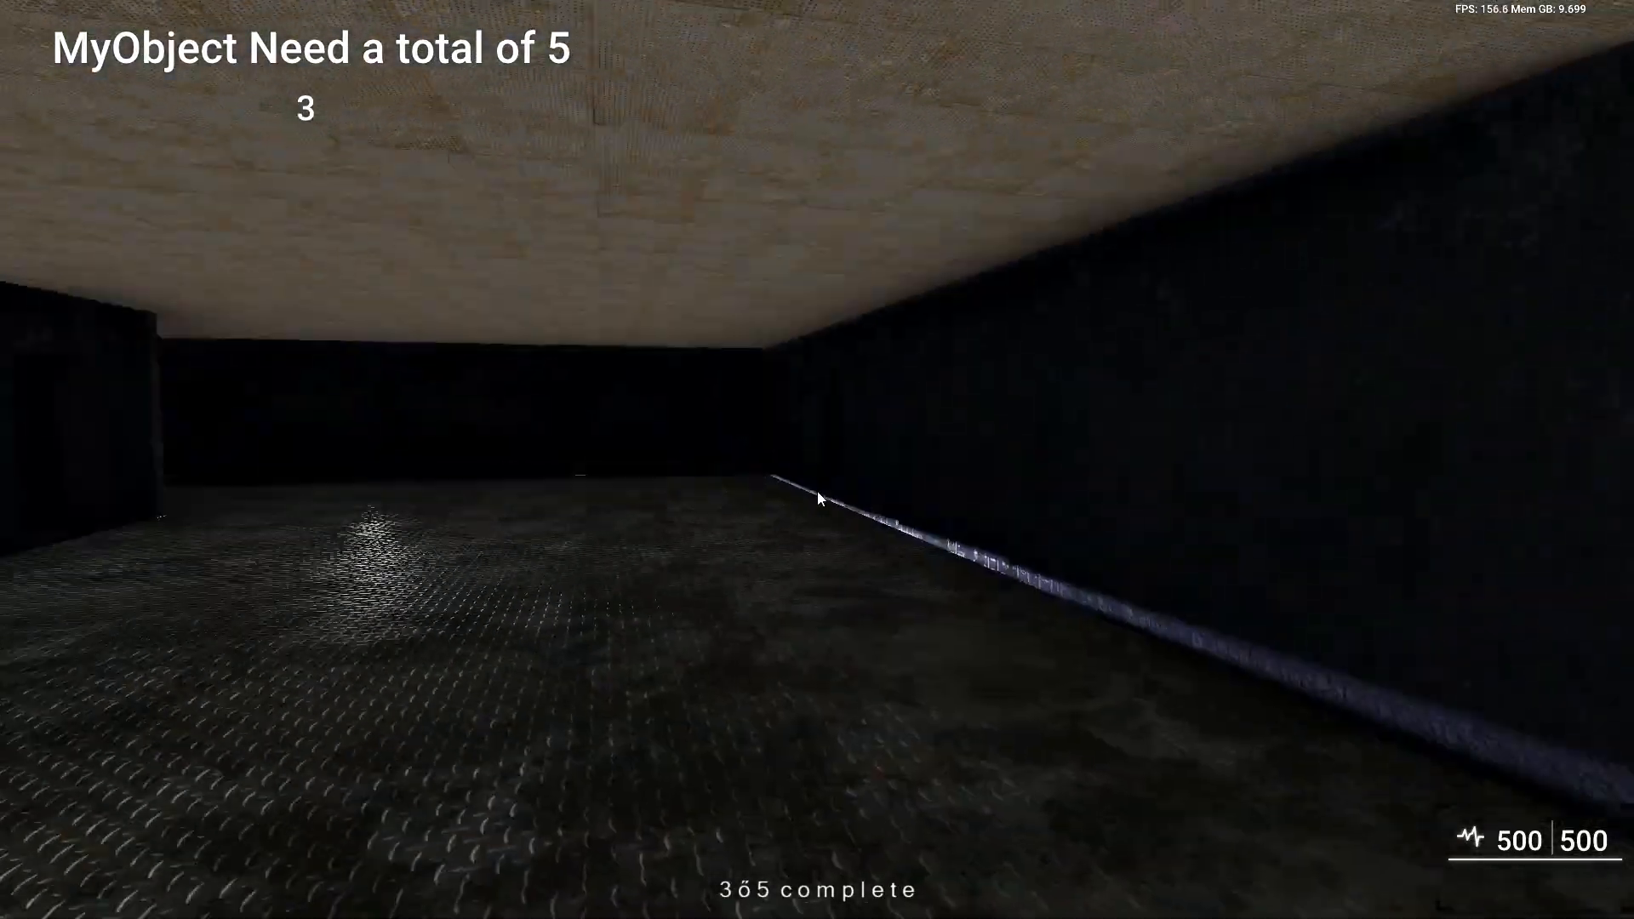
# - Go back through the door into the lit room, collect the remaining two alienglobes and end the test
pyautogui.press('w')
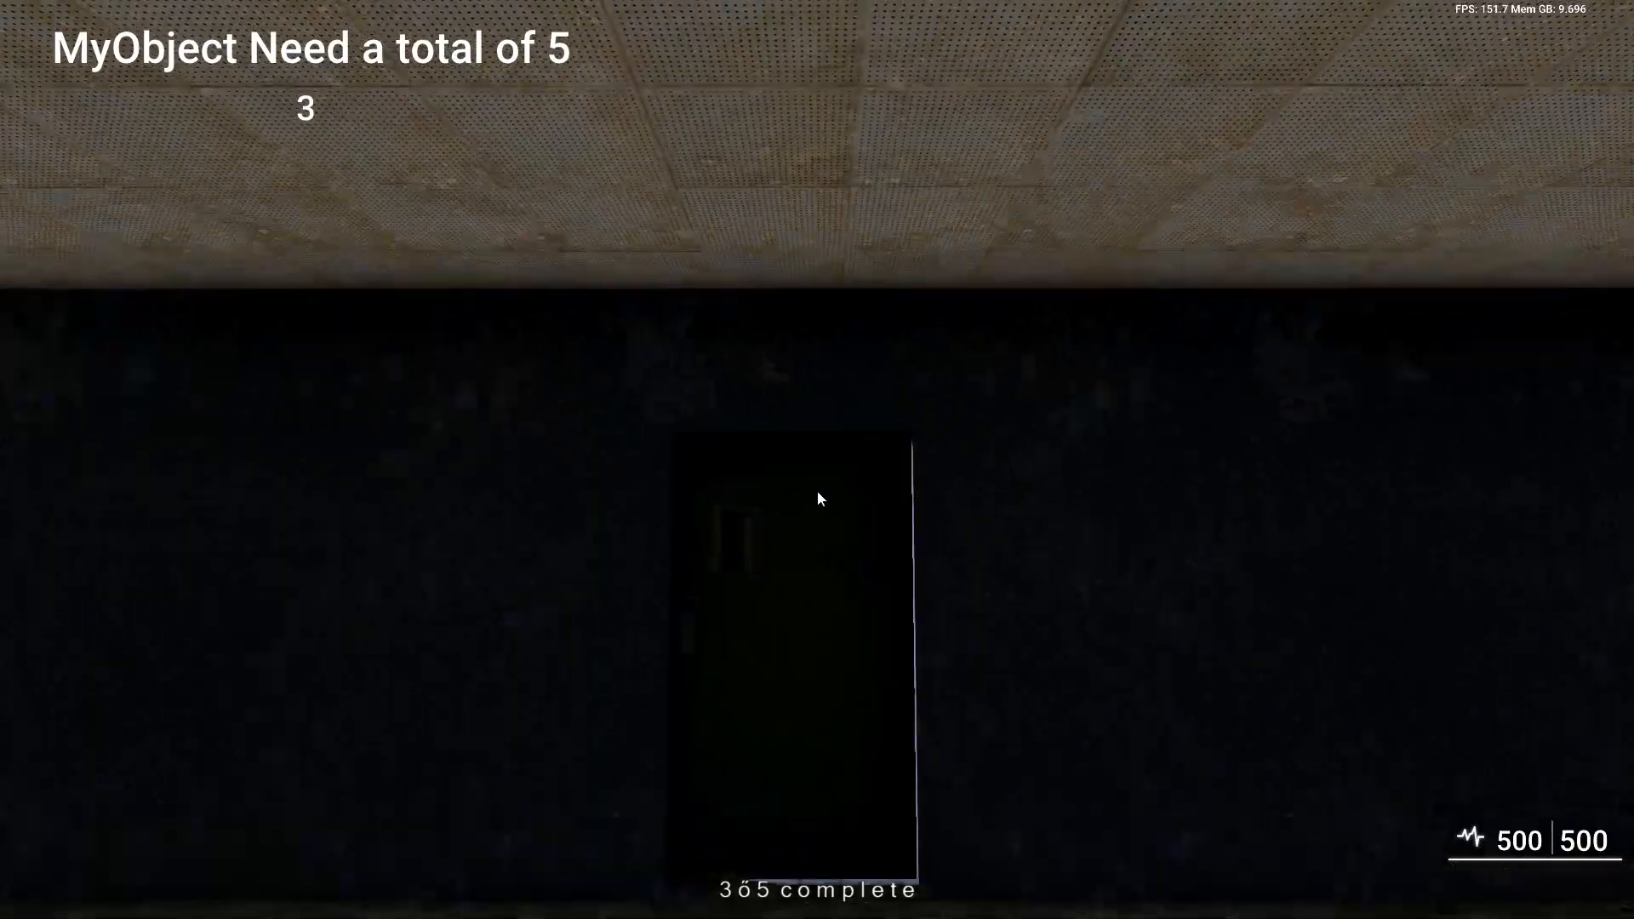
pyautogui.press('e')
pyautogui.press('w')
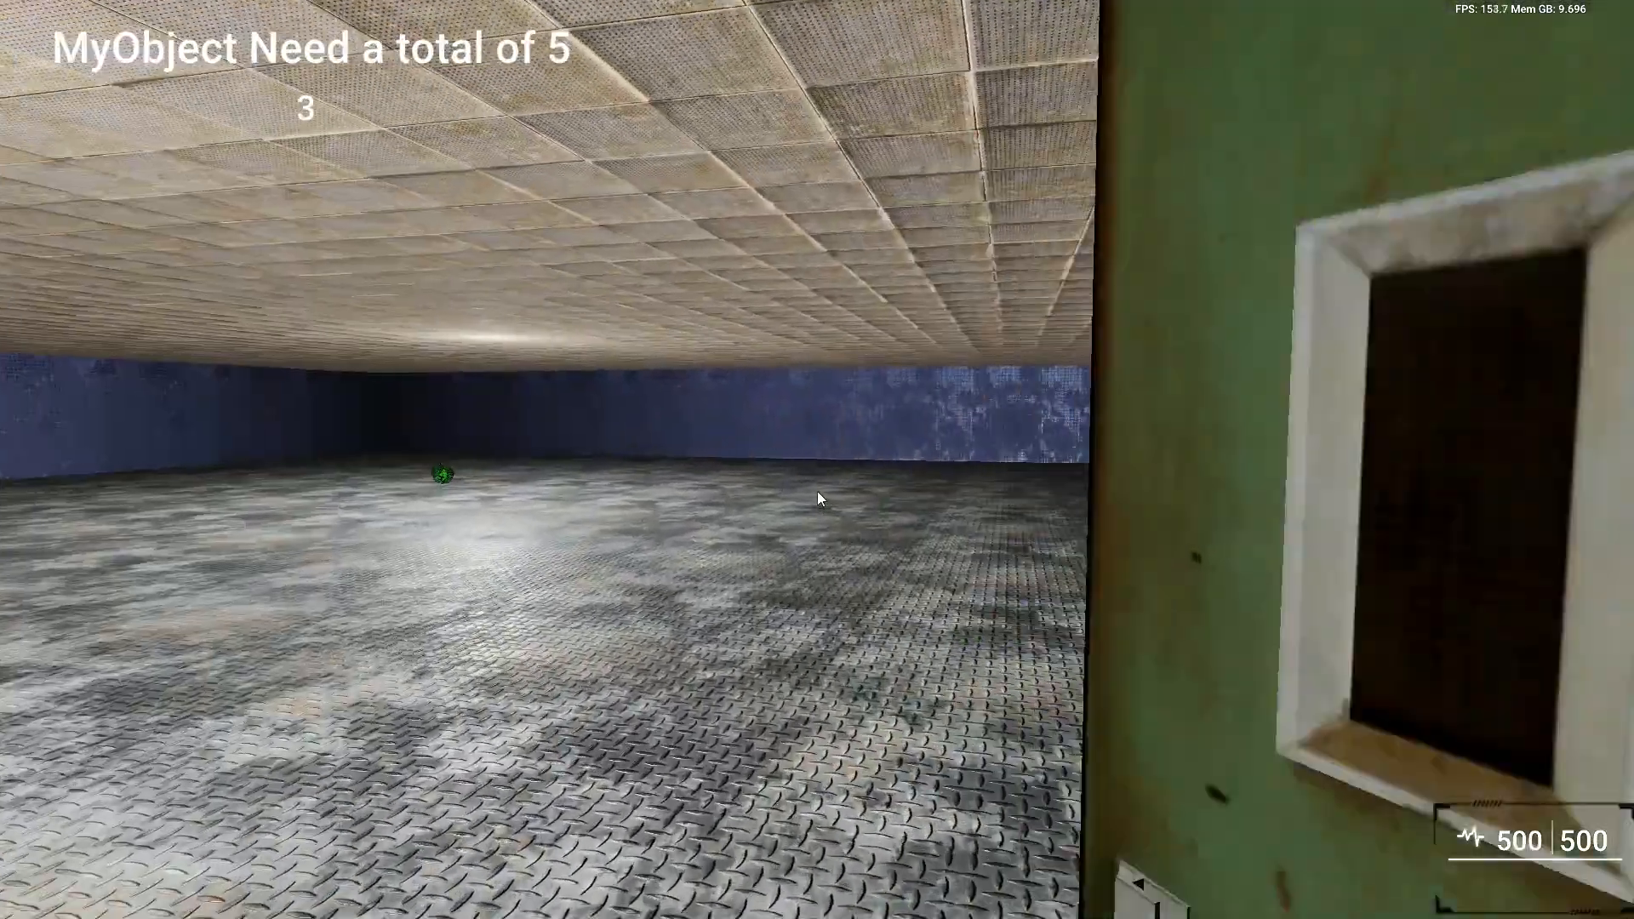
pyautogui.press('w')
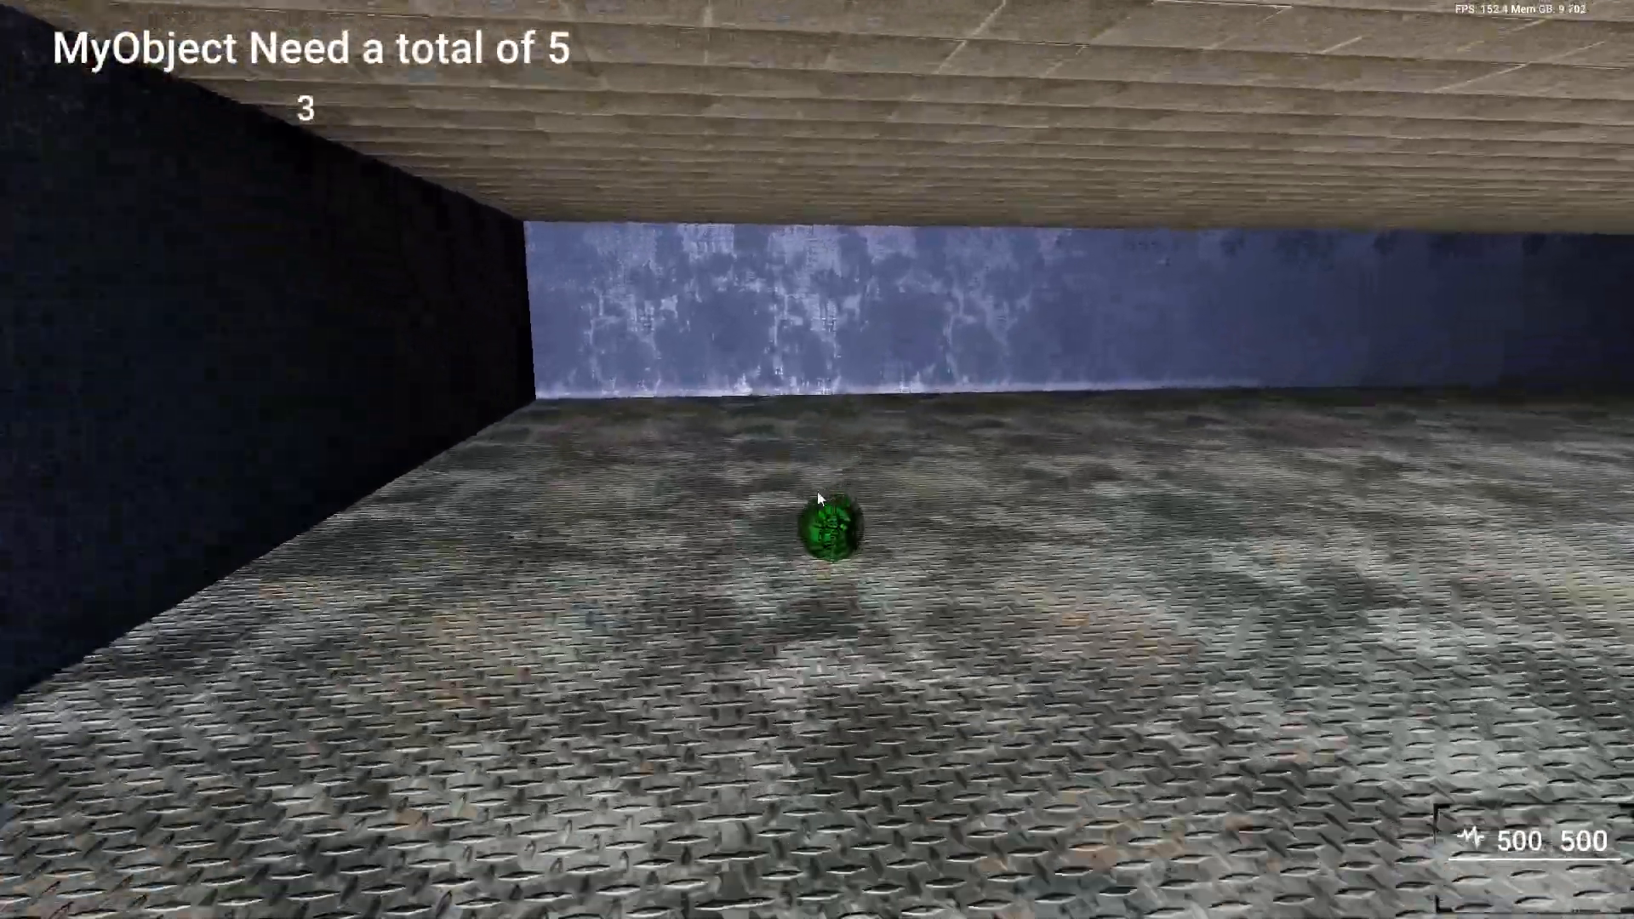
pyautogui.press('w')
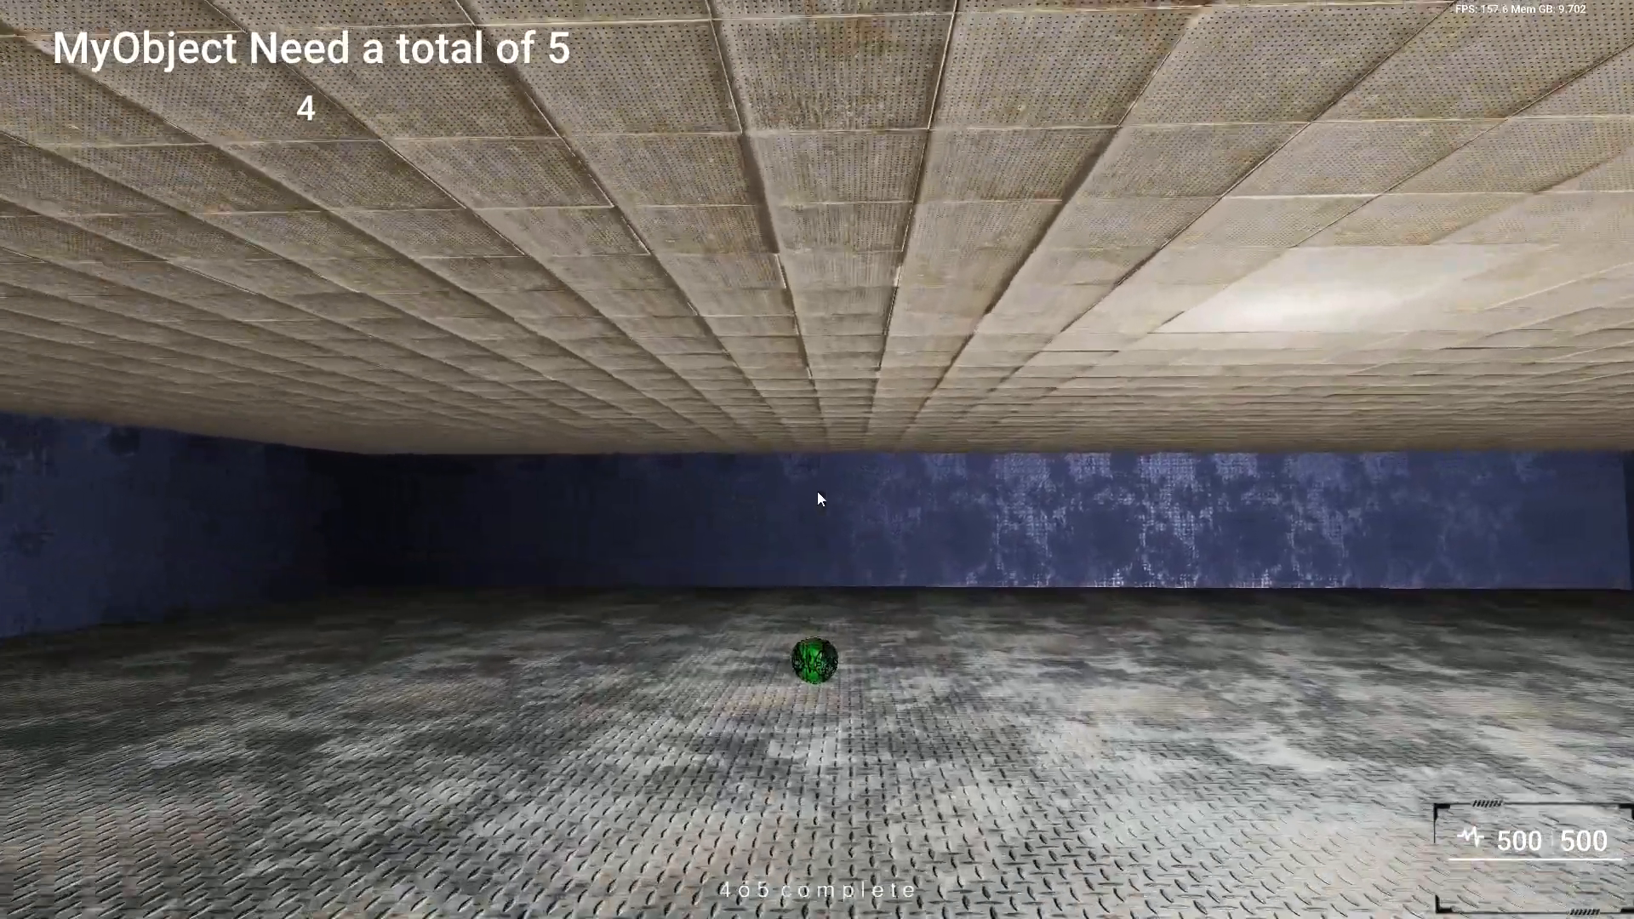
pyautogui.press('w')
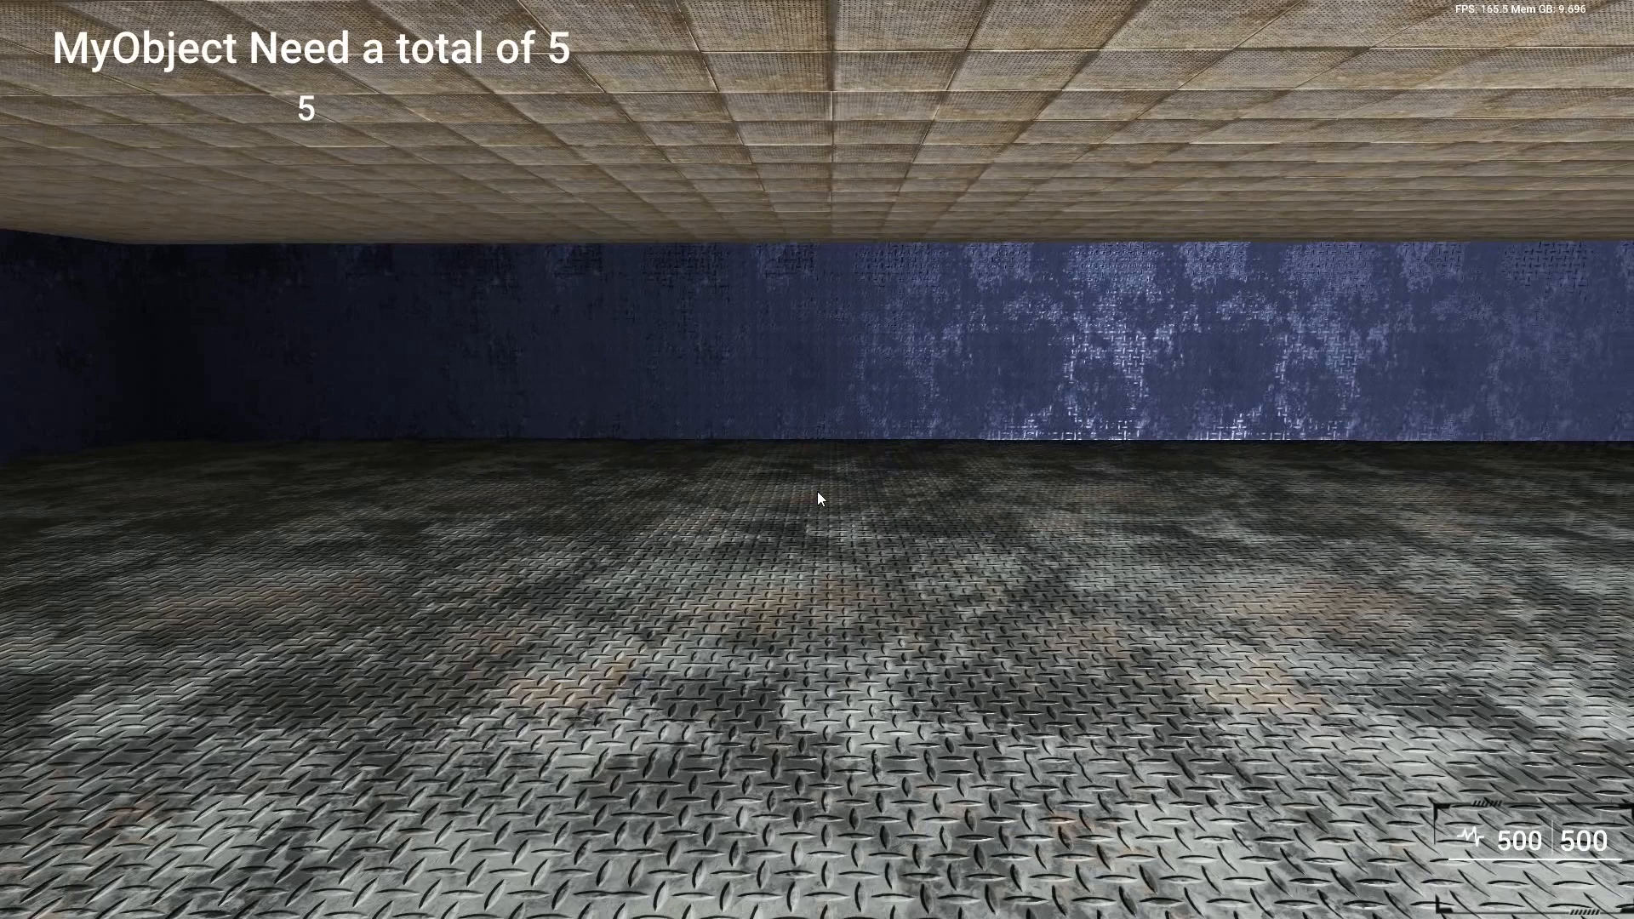
pyautogui.press('Escape')
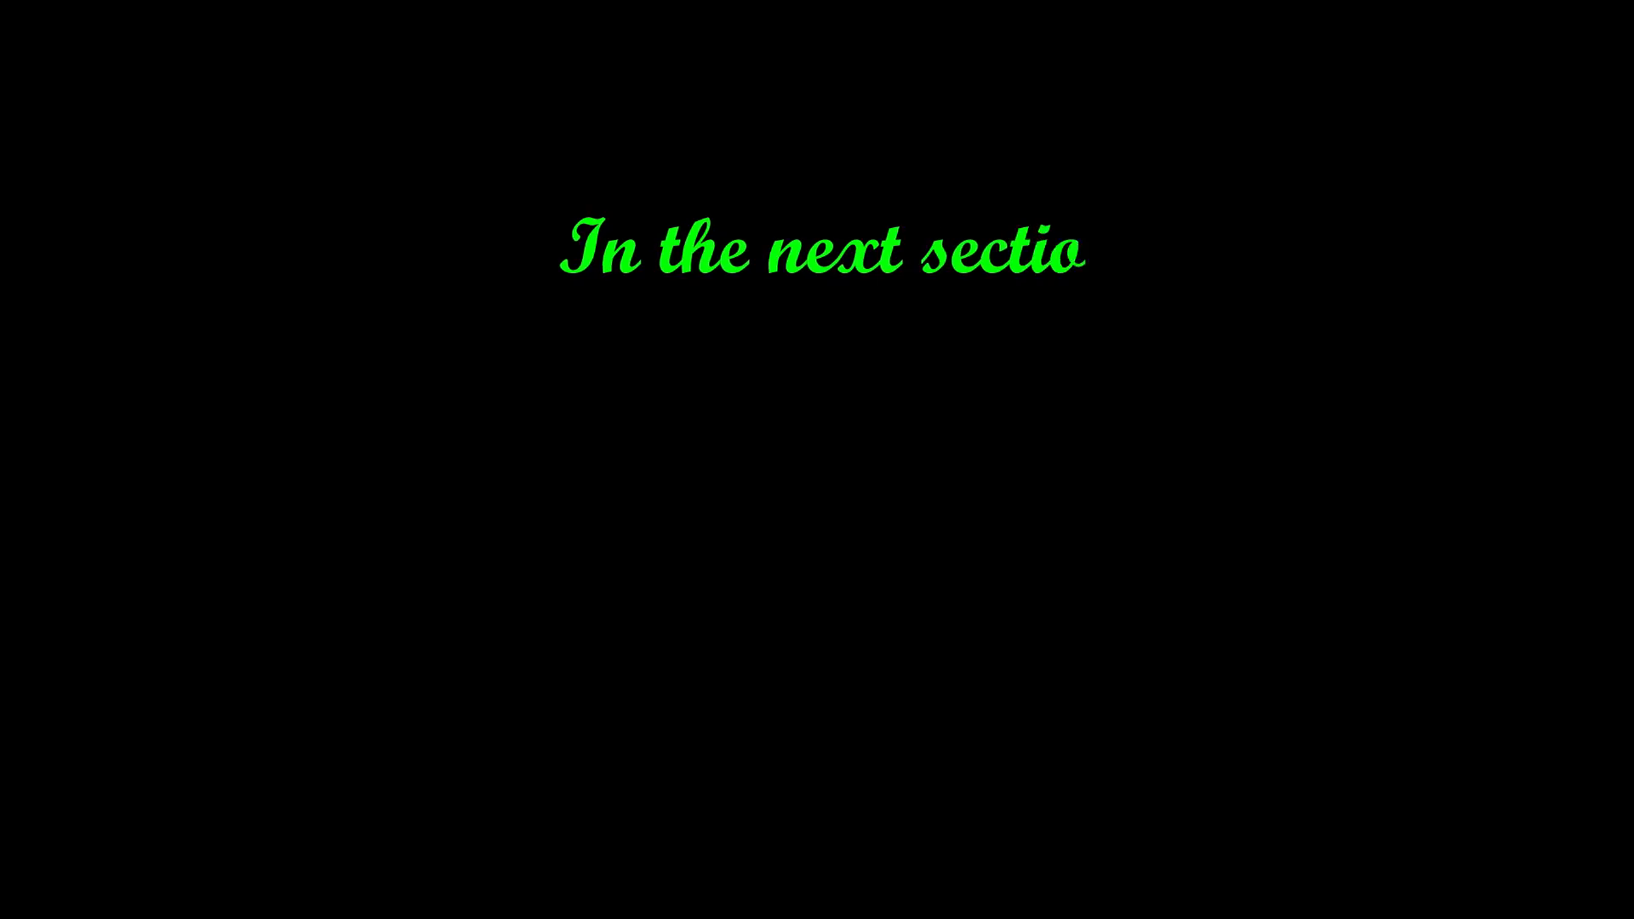